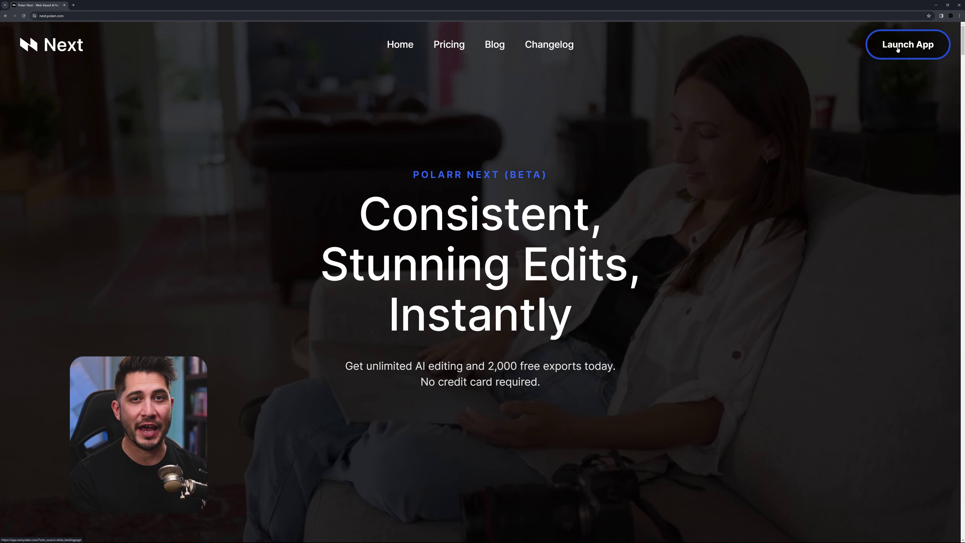
Launch the Next web app and create a new project from a photo folder, choosing to create a new AI style
left_click(897, 49)
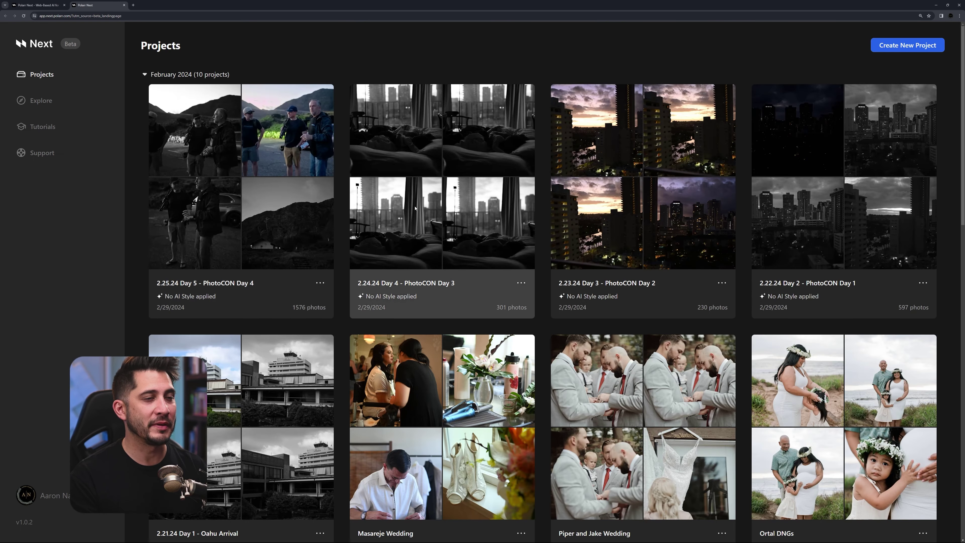
left_click(909, 49)
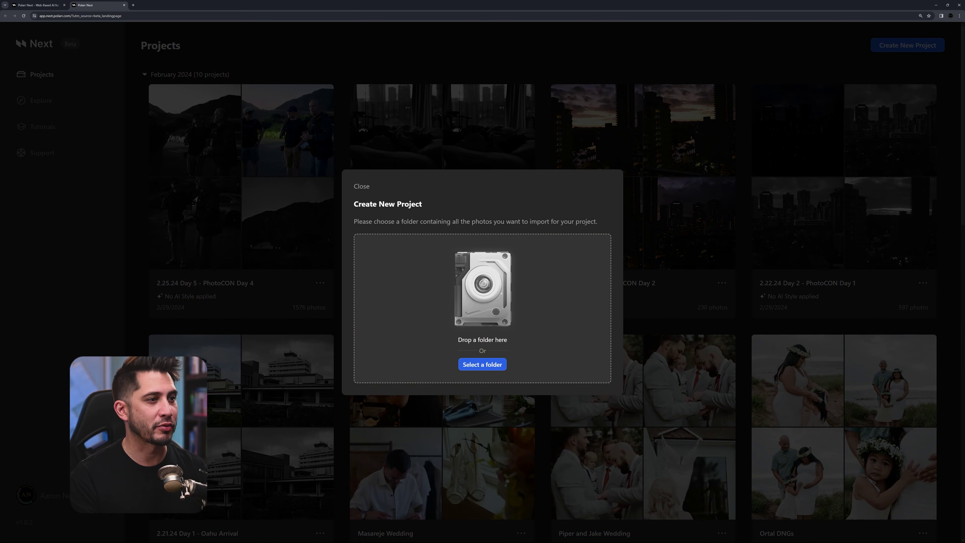
left_click_drag(964, 97, 555, 300)
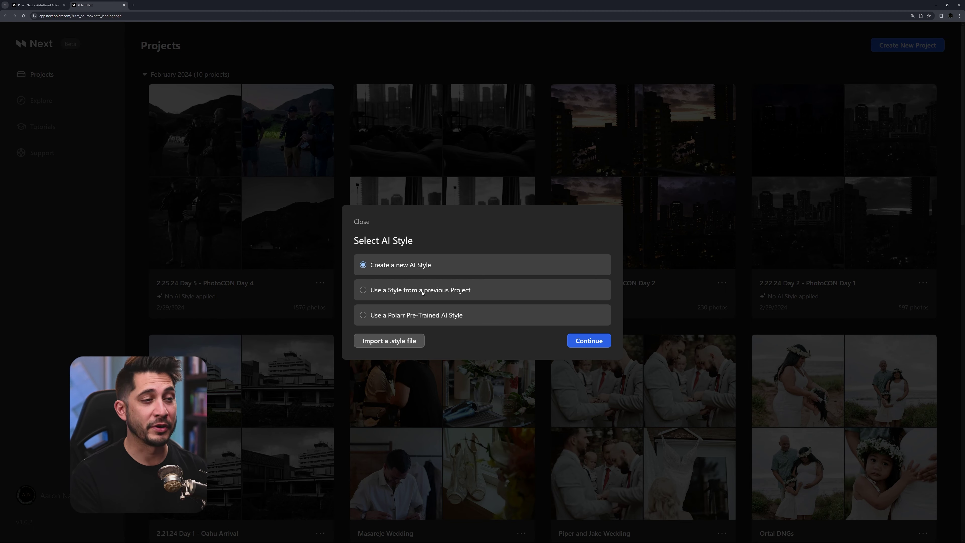
key("Return")
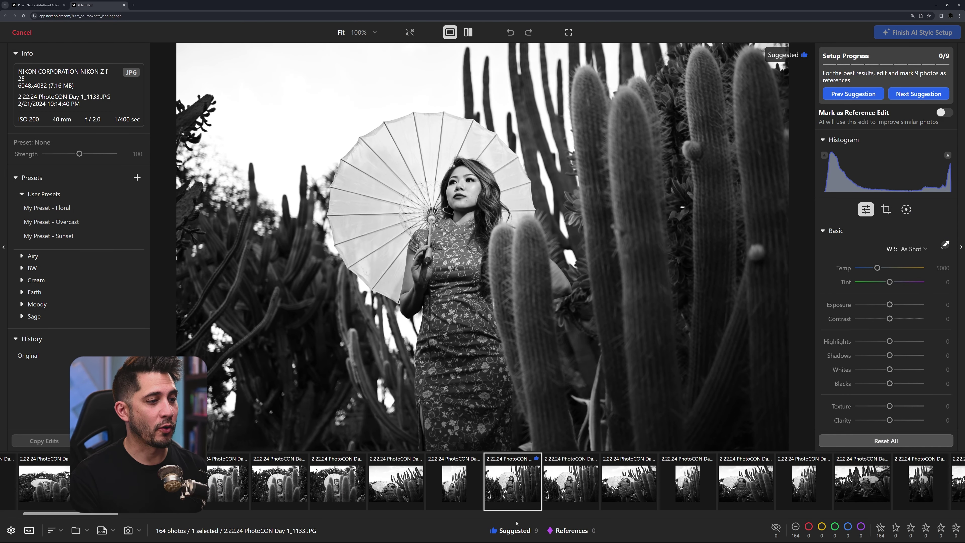
Exclude the NEF files so the filmstrip contains only JPG photos, with the Suggested filter off
left_click(515, 530)
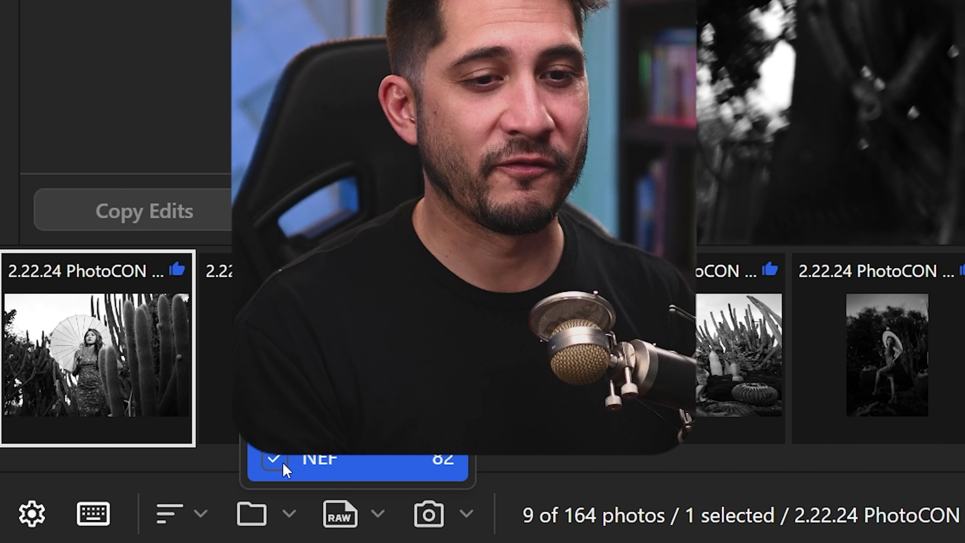
left_click(83, 516)
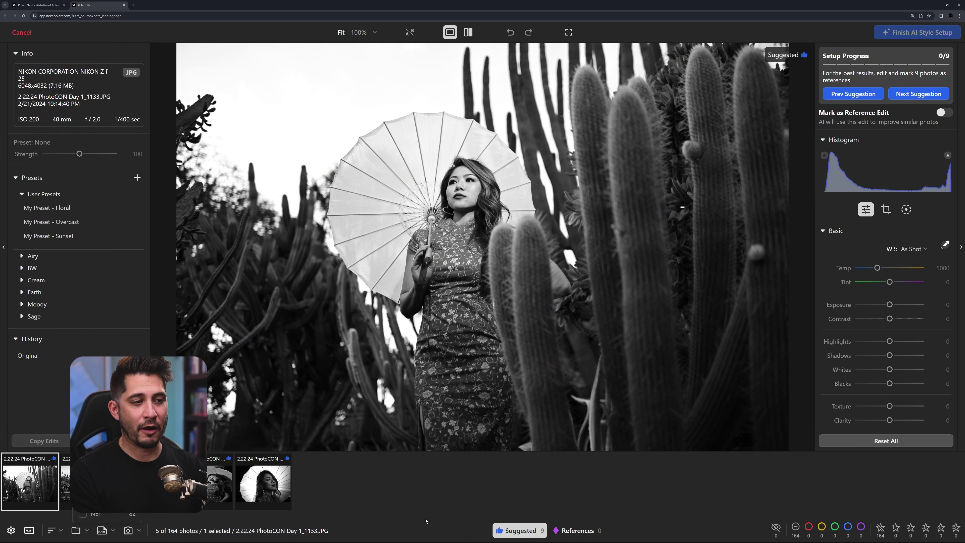
left_click(520, 530)
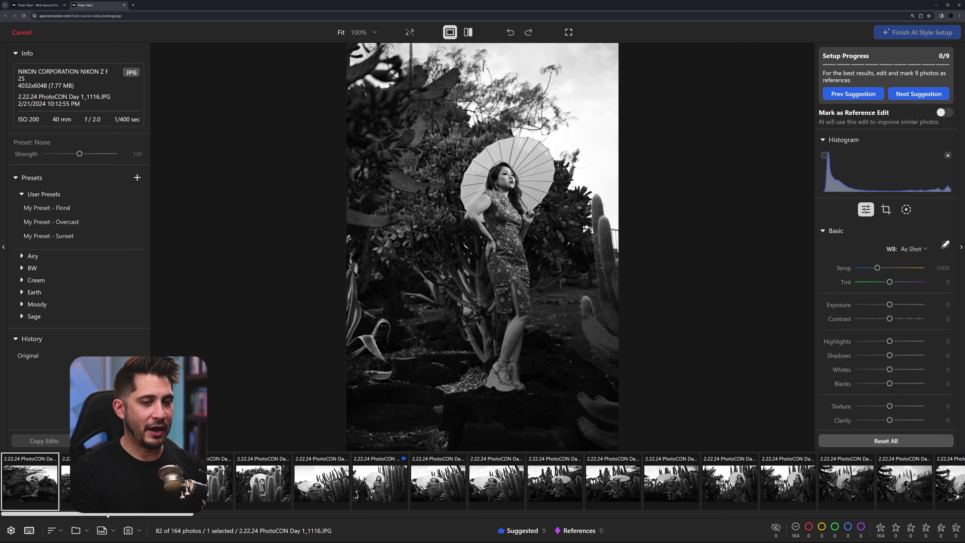
Look through several of the black-and-white JPG parasol photos in the filmstrip
scroll(99, 513, "down", 5)
left_click(358, 493)
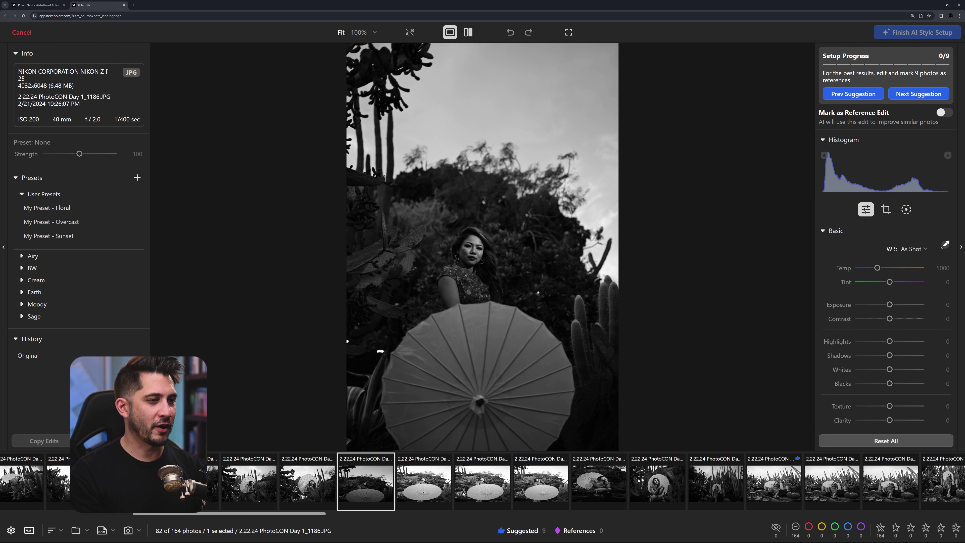
left_click(435, 491)
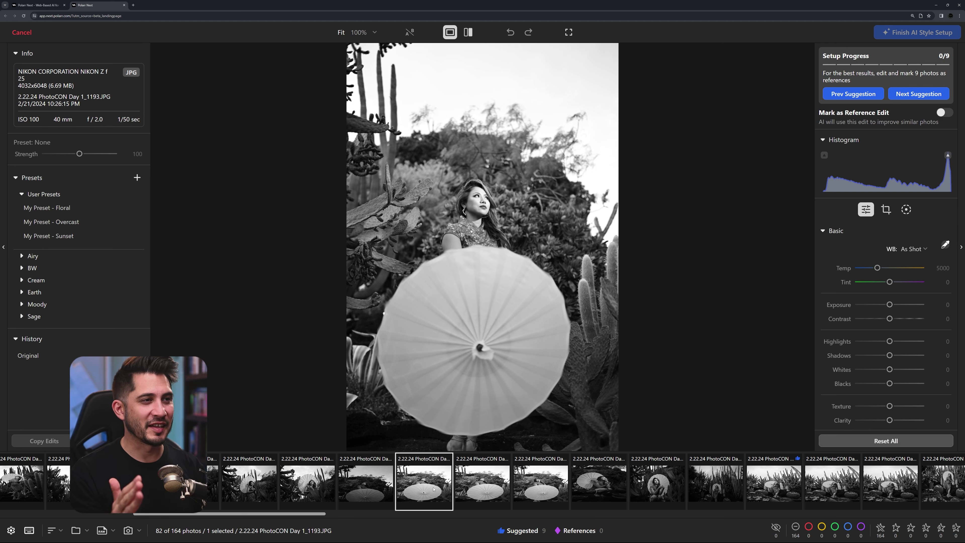
left_click(474, 485)
left_click(539, 490)
left_click(601, 494)
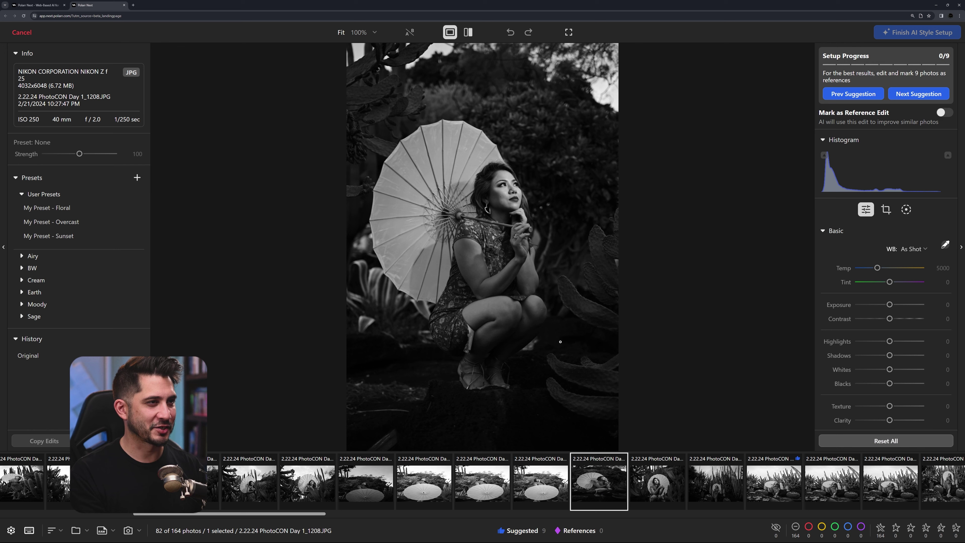
Select all 82 JPG photos, from the last one to the first, and lock them
left_click_drag(295, 514, 125, 515)
left_click(930, 483)
left_click(28, 497, "shift")
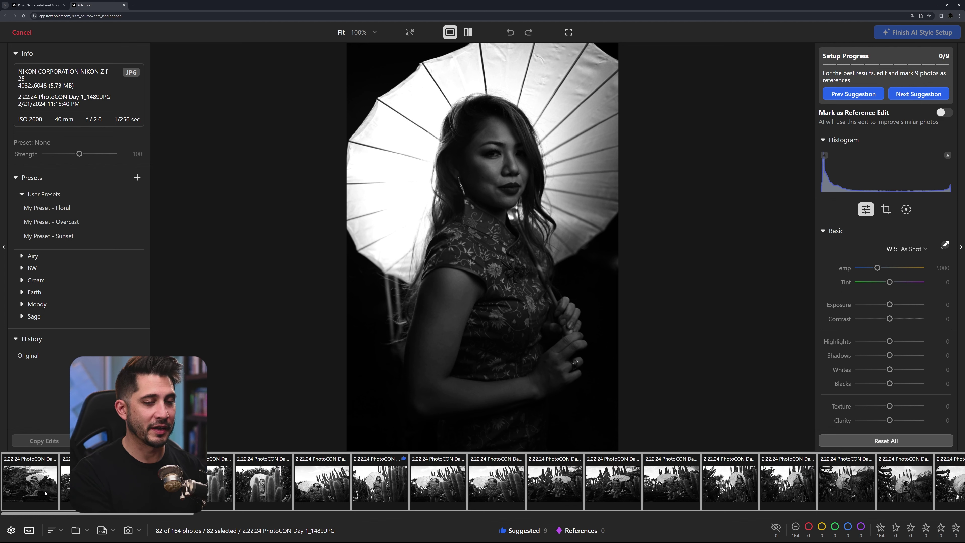
right_click(228, 482)
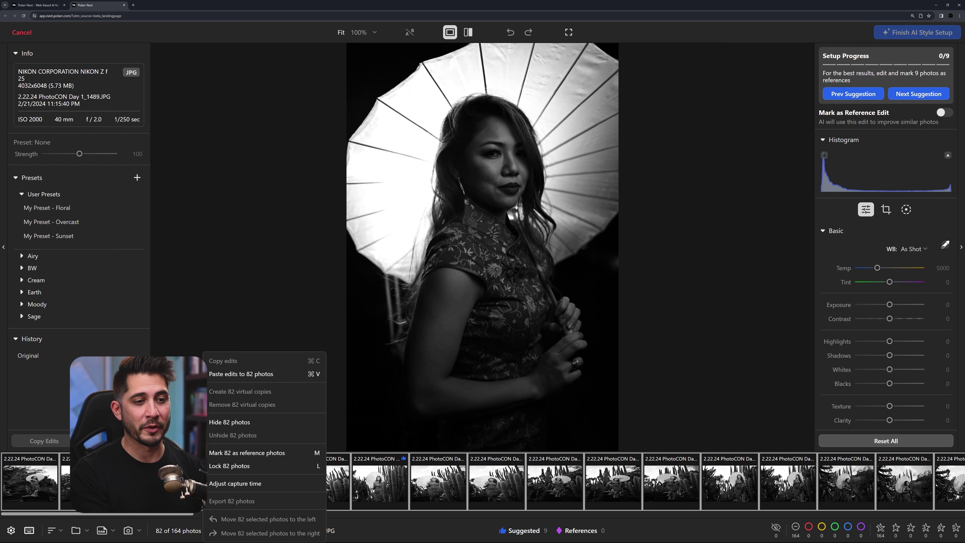
left_click(245, 466)
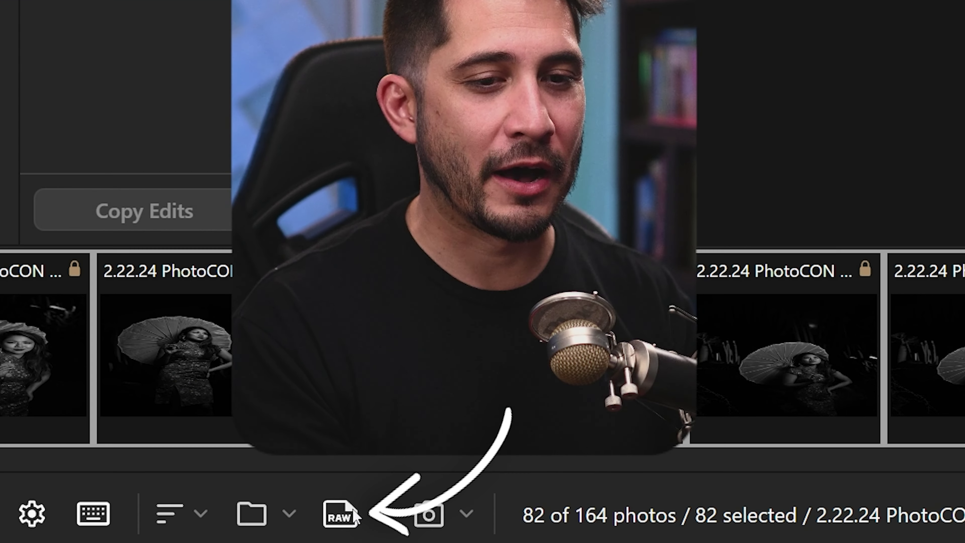
Filter the filmstrip to suggested NEF photos only and select the first one, the woman behind the parasol
left_click(104, 530)
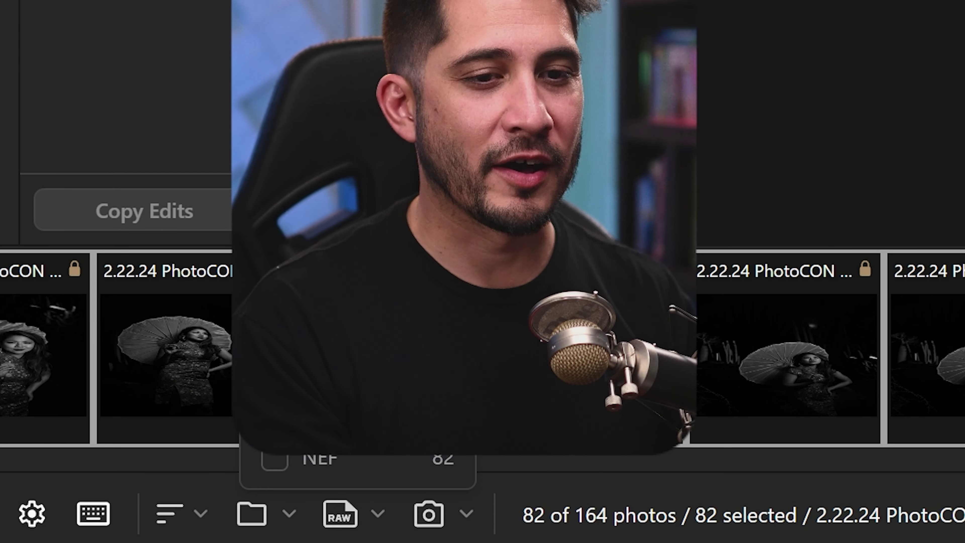
left_click(304, 460)
left_click(274, 459)
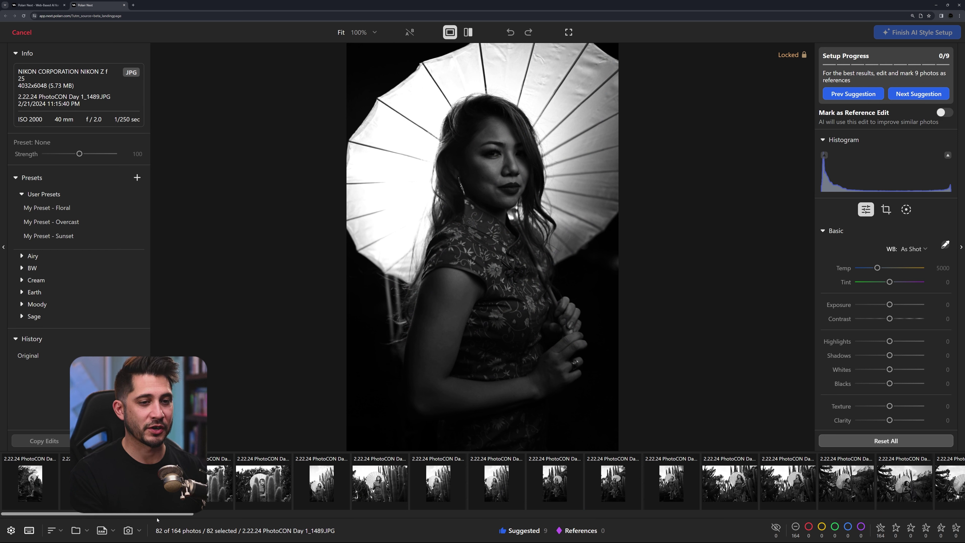
left_click(510, 530)
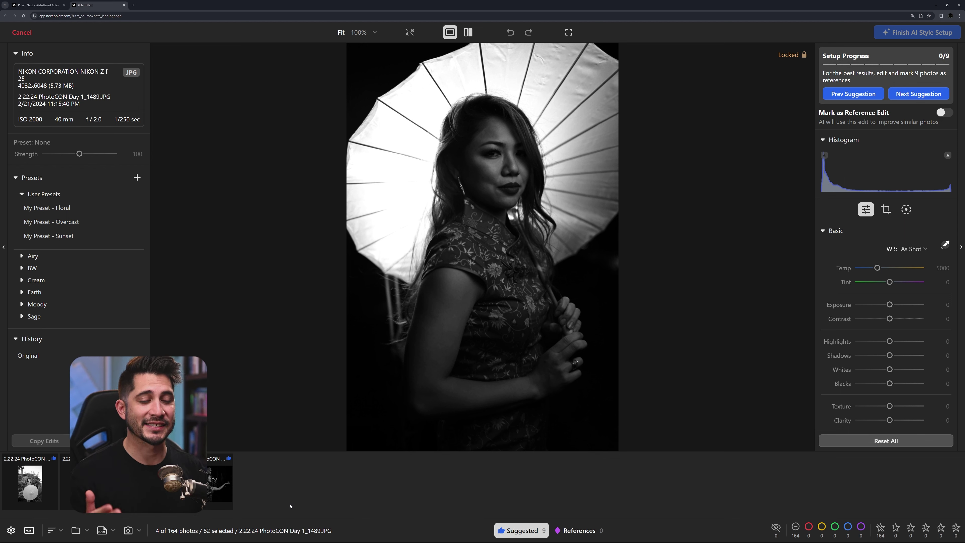
left_click(42, 477)
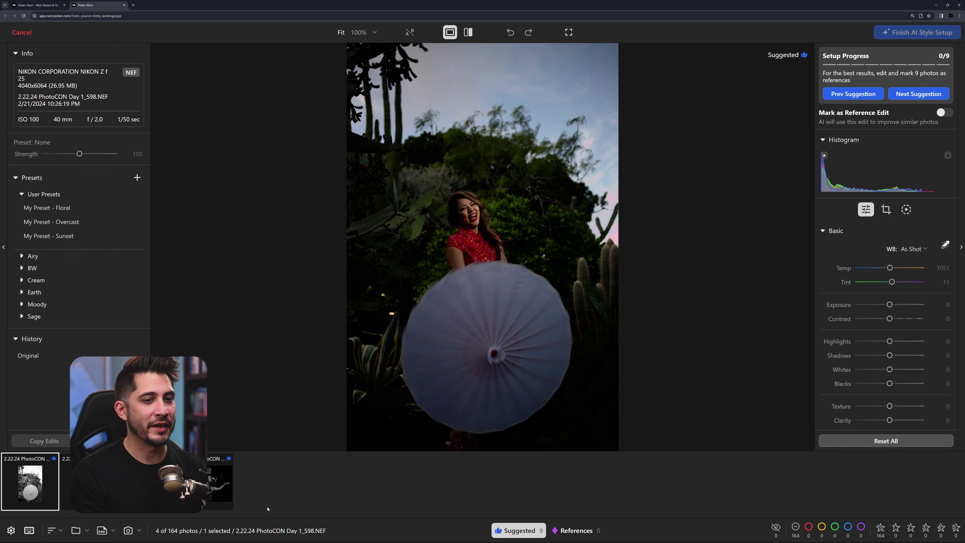
Inspect the woman's face up close, try an exposure of 2.85 on the photo and reset it
left_click(502, 248)
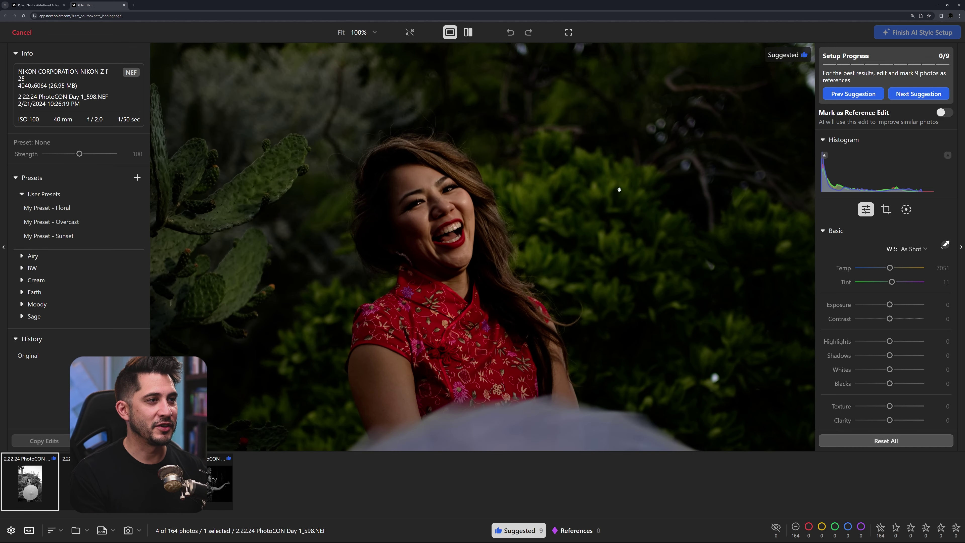
left_click(515, 154)
left_click_drag(889, 305, 907, 306)
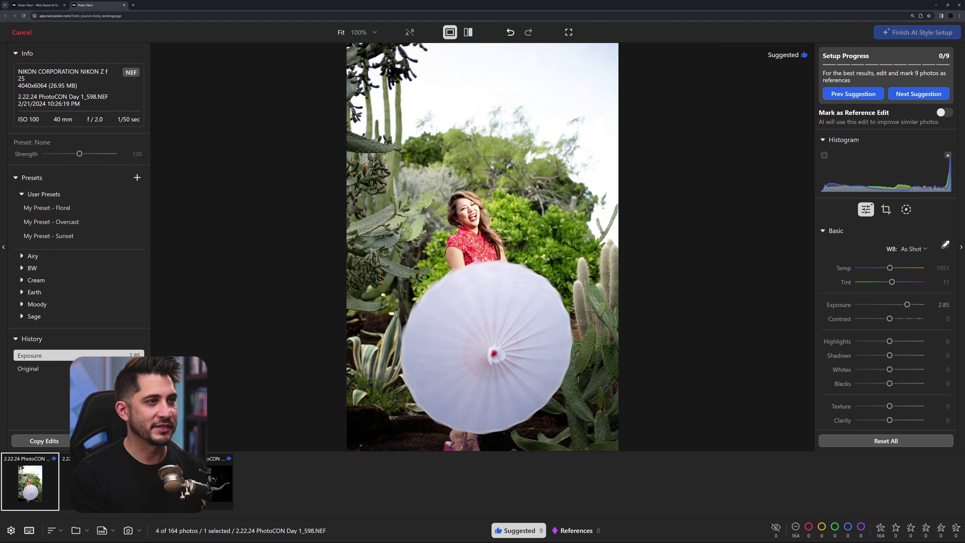
double_click(907, 305)
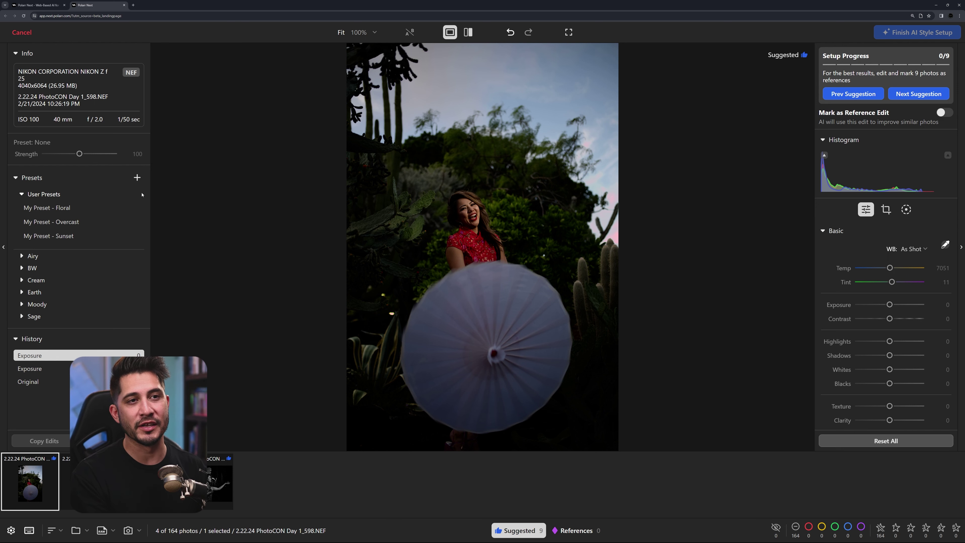
Review the options for adding presets and apply the user preset My Preset - Floral to the photo
left_click(138, 177)
left_click(137, 177)
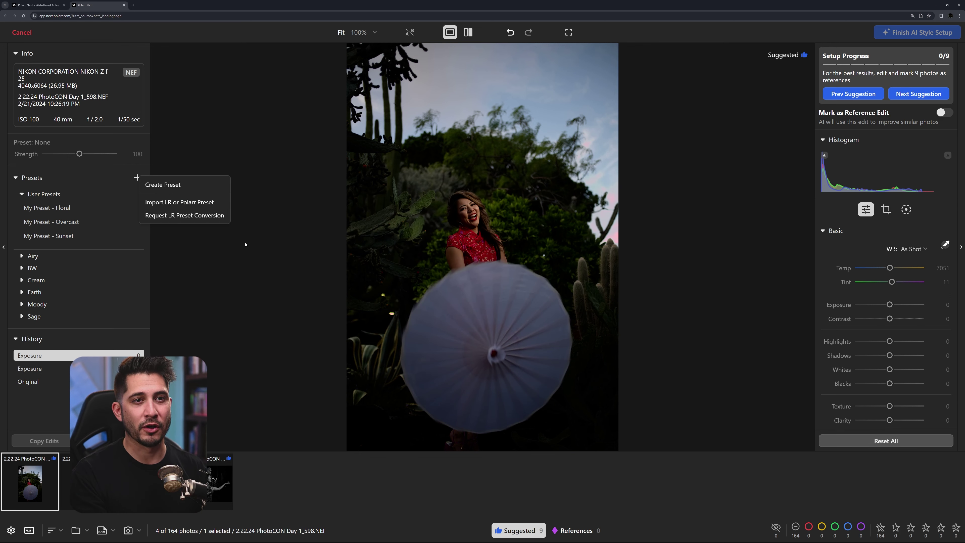
left_click(58, 208)
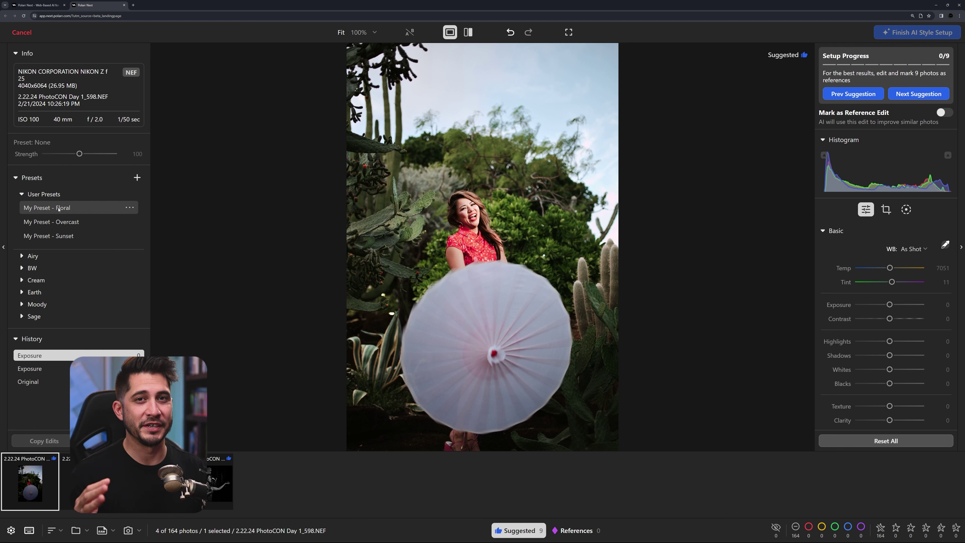
left_click(90, 209)
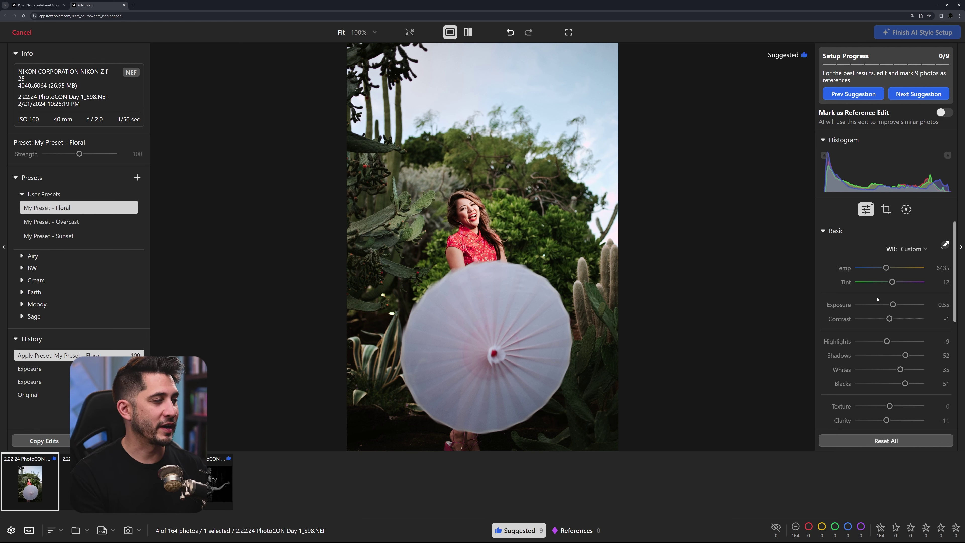
Set exposure to 0.1, contrast to 7, highlights to -25, shadows to 43, whites to 30 and blacks to 42
left_click_drag(893, 305, 902, 384)
scroll(860, 410, "down", 1)
scroll(860, 410, "down", 1)
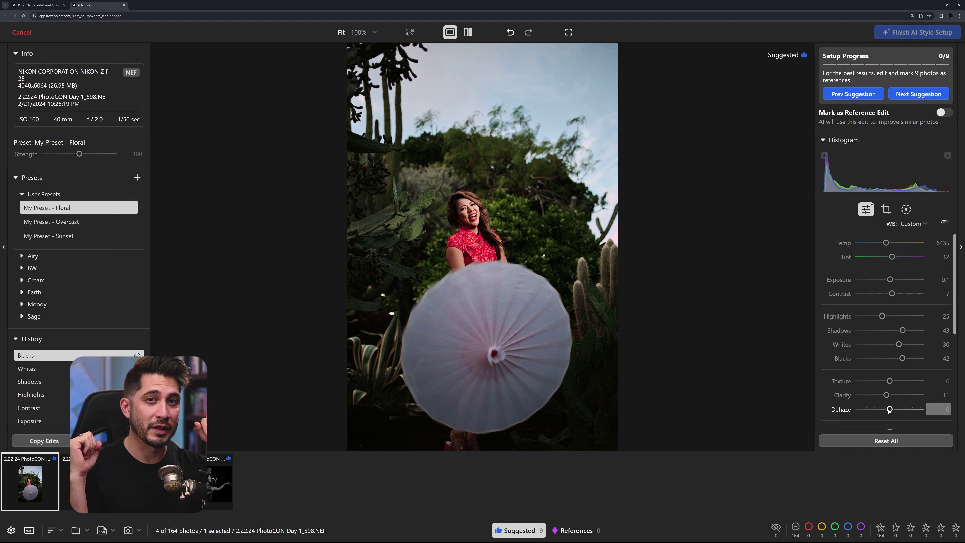
Set the shadows color grading to hue 36 and saturation 18
scroll(911, 342, "down", 3)
scroll(878, 396, "down", 2)
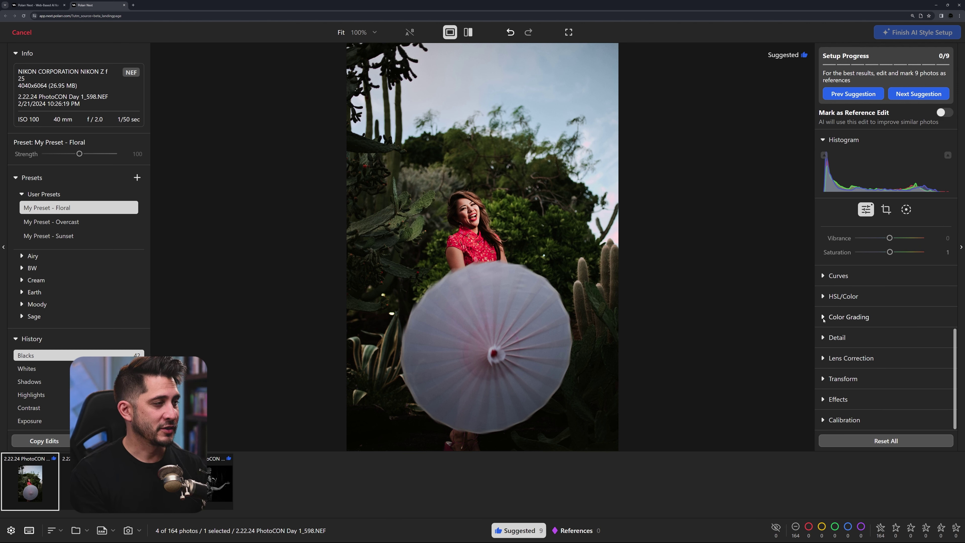
left_click(823, 318)
scroll(843, 324, "down", 1)
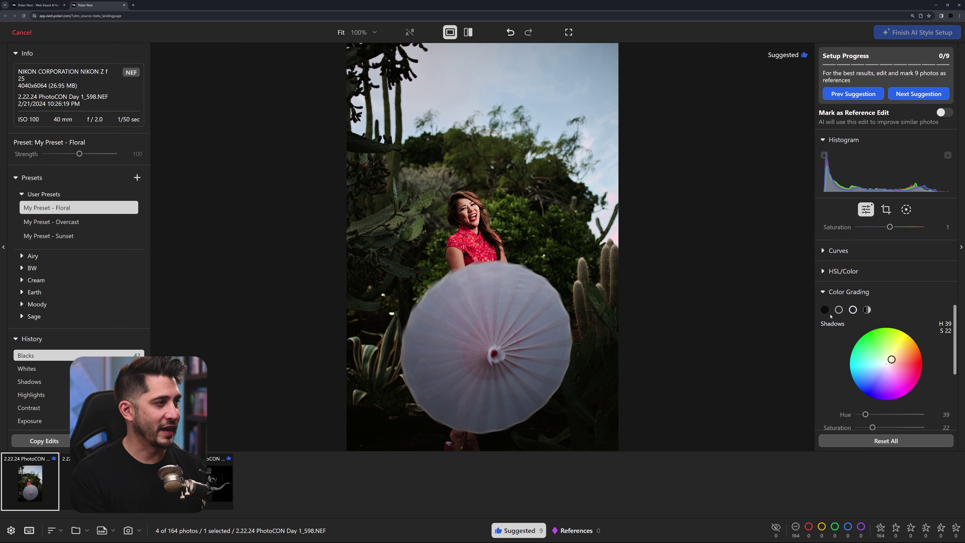
scroll(851, 312, "down", 1)
left_click(852, 292)
left_click(838, 292)
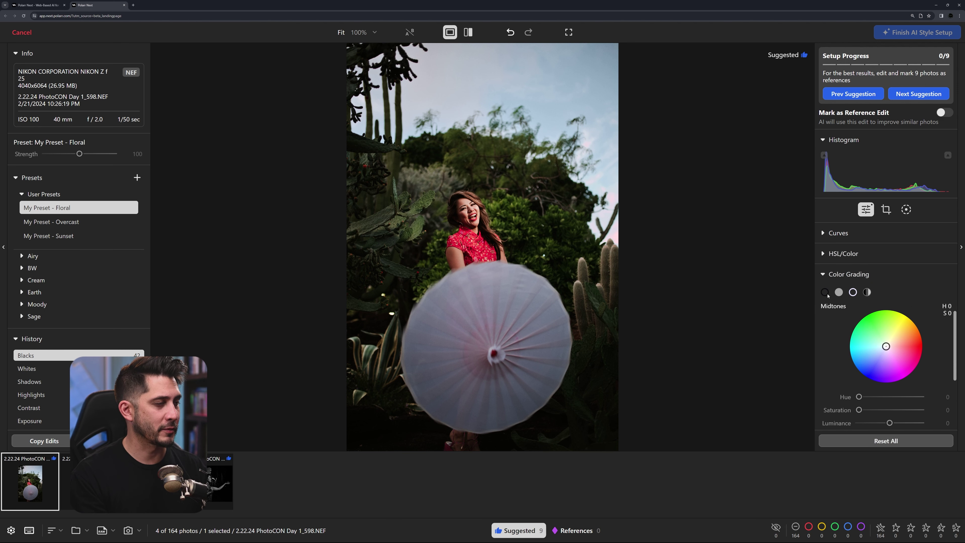
left_click(826, 295)
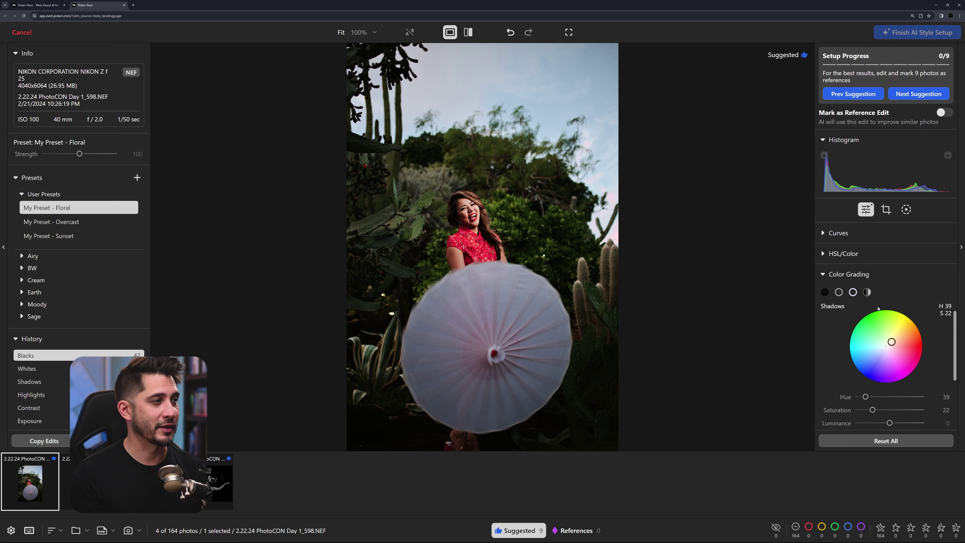
left_click_drag(893, 344, 891, 343)
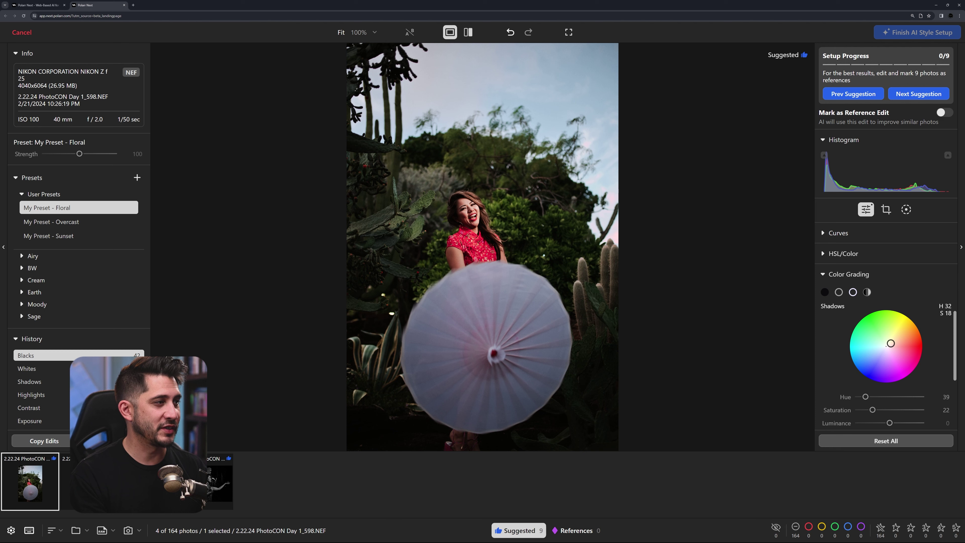
left_click_drag(890, 343, 890, 342)
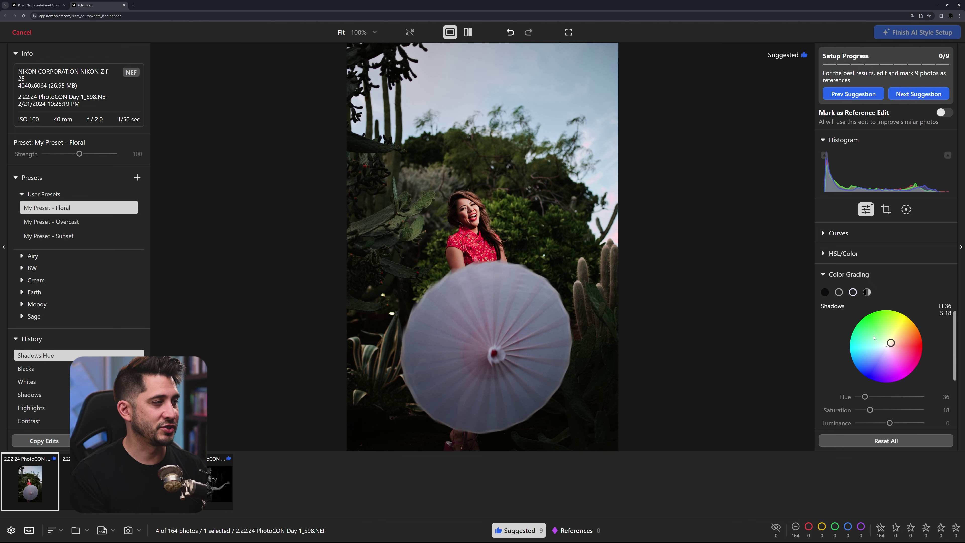
Check the color grading of the highlights, midtones and shadows against the photo
left_click(852, 293)
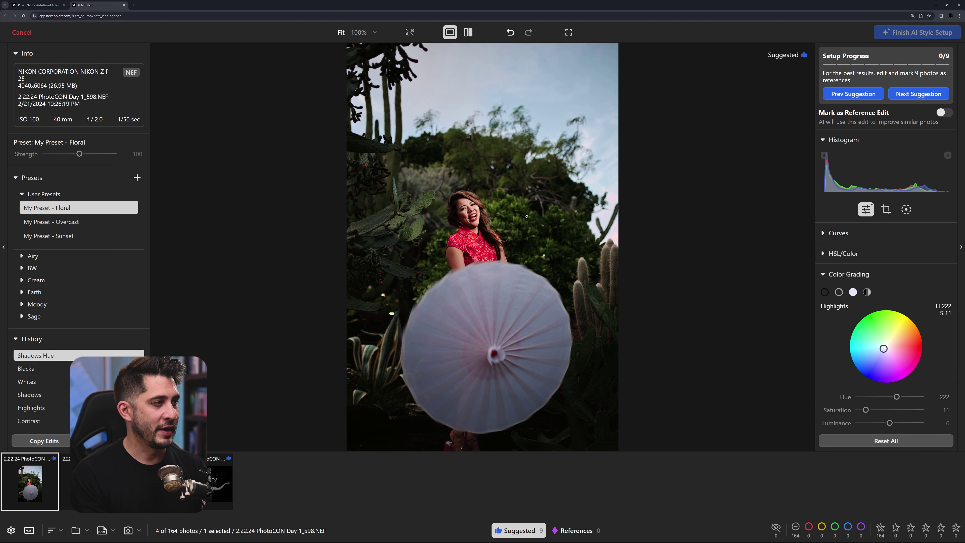
left_click(441, 205)
left_click(511, 235)
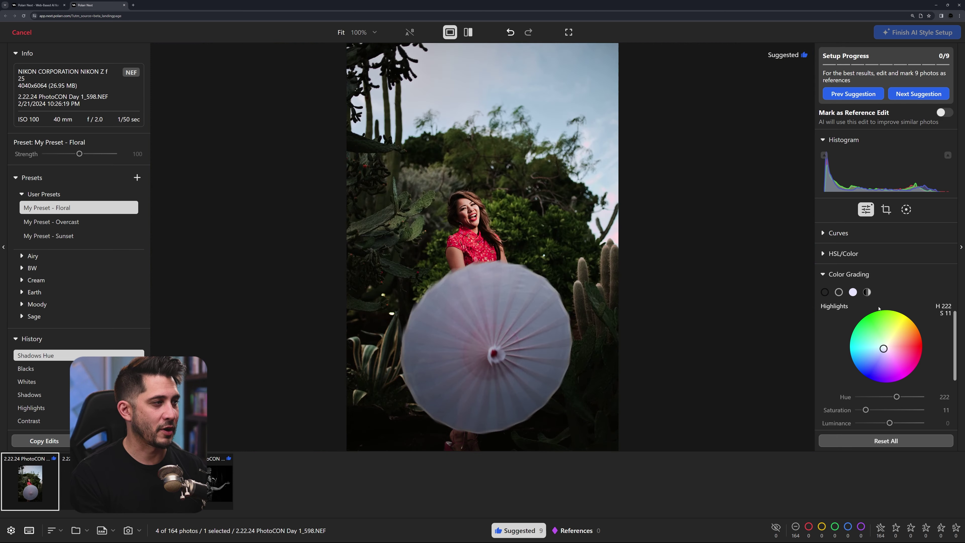
left_click(839, 293)
left_click(824, 292)
Set the photo's grain amount to 6 and grain size to 30 while viewing it at 100%
left_click(777, 316)
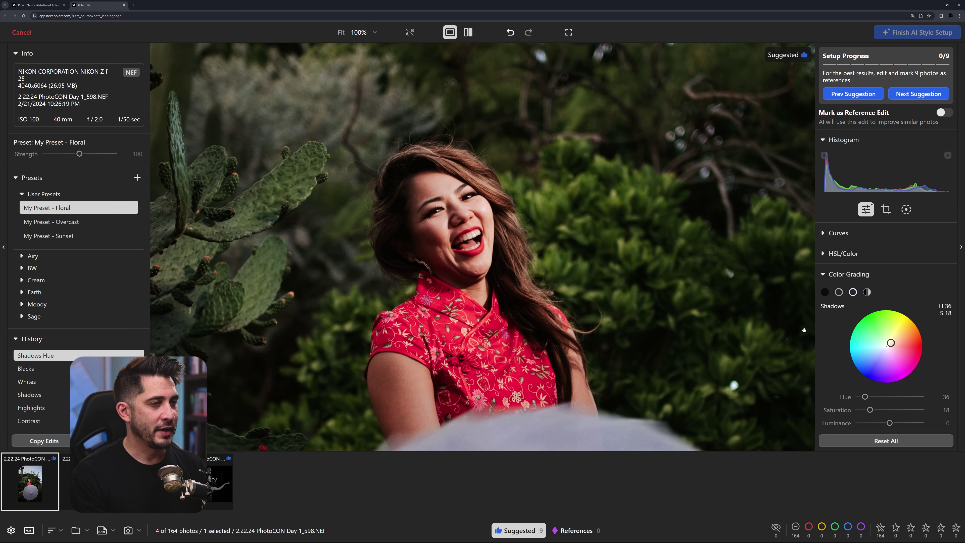
scroll(863, 382, "down", 5)
scroll(863, 383, "down", 1)
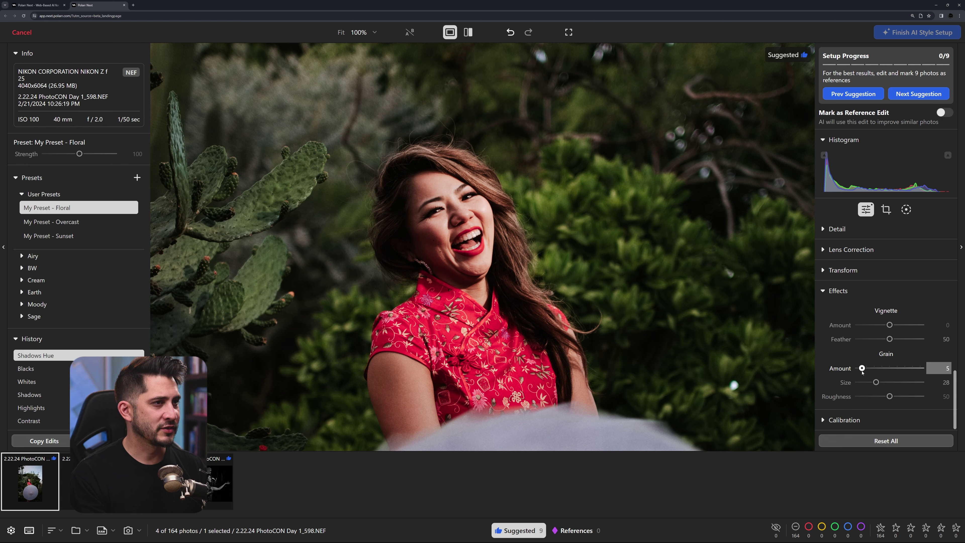
left_click_drag(862, 370, 877, 382)
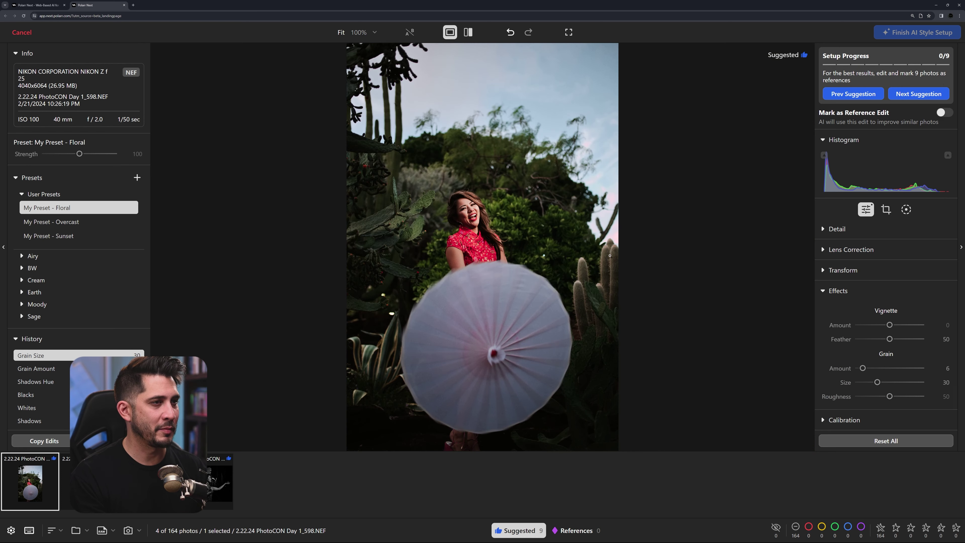
Examine the photo's tone curve in the Curves section
scroll(866, 327, "up", 5)
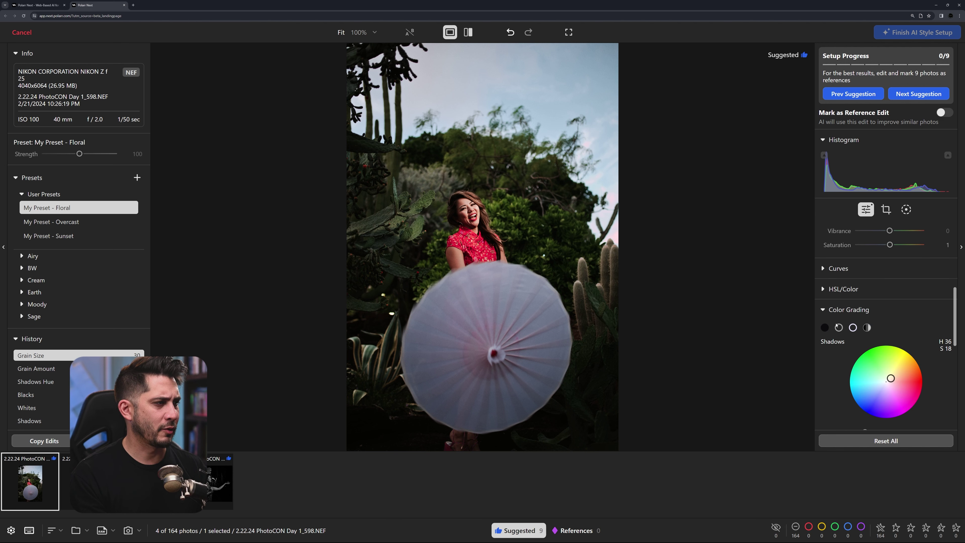
left_click(839, 309)
left_click(837, 268)
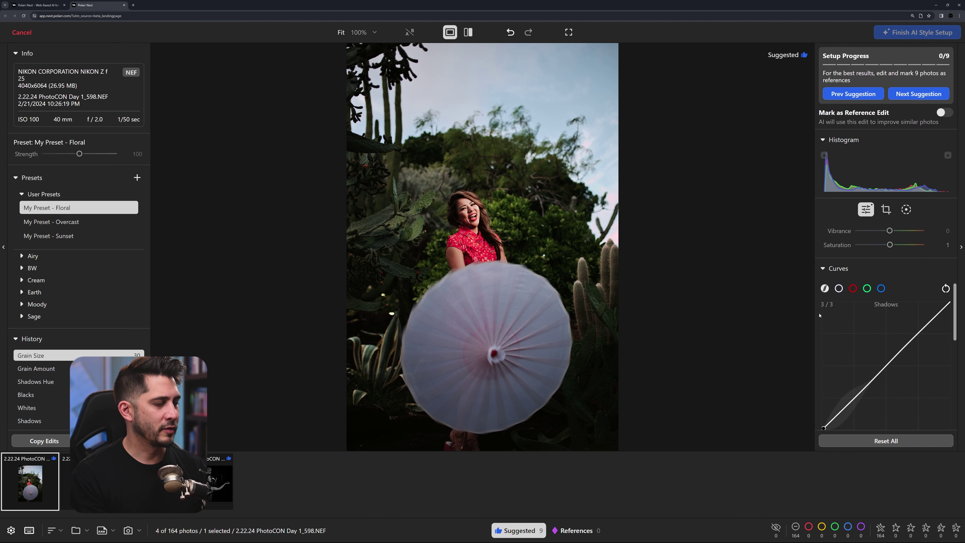
left_click(838, 288)
scroll(874, 312, "down", 1)
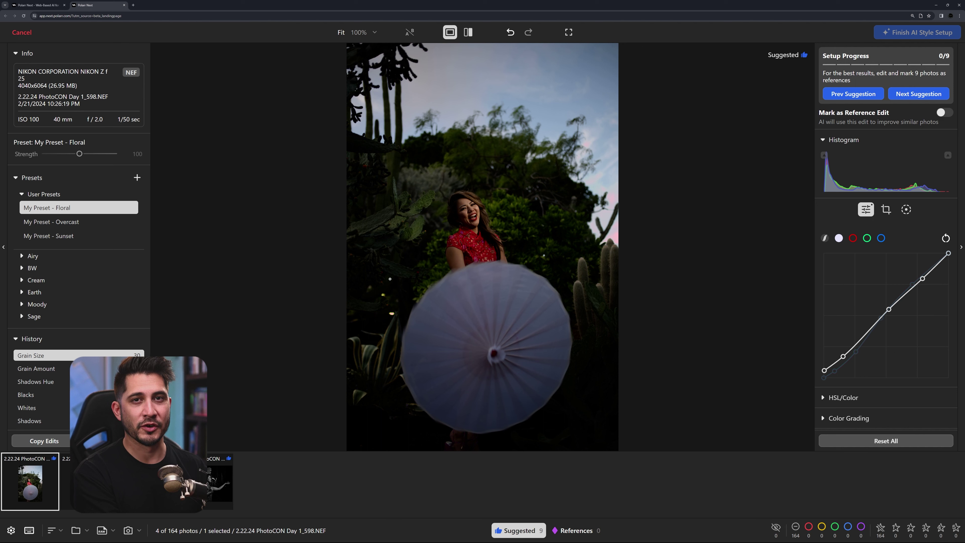
Copy the photo's edit settings, leaving out Transform and Crop
scroll(885, 323, "up", 5)
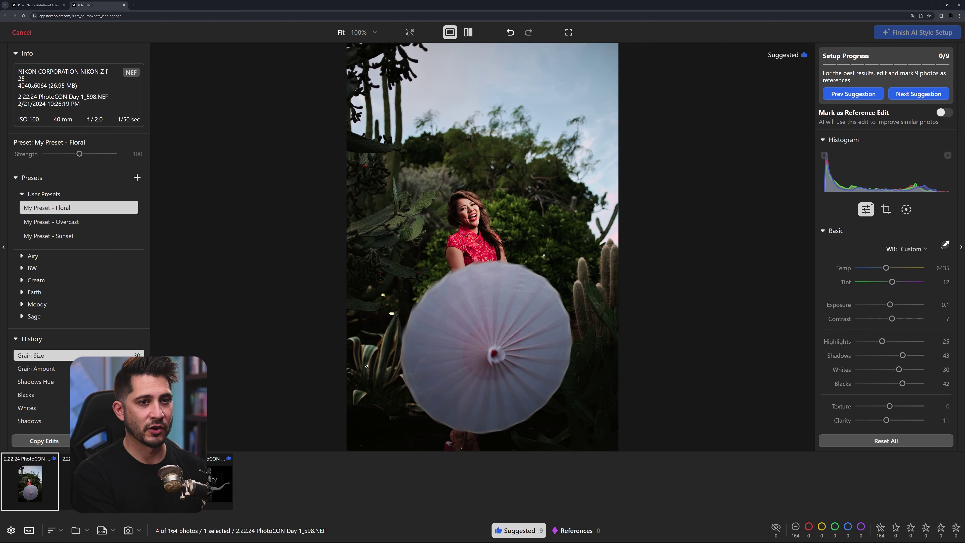
left_click(44, 440)
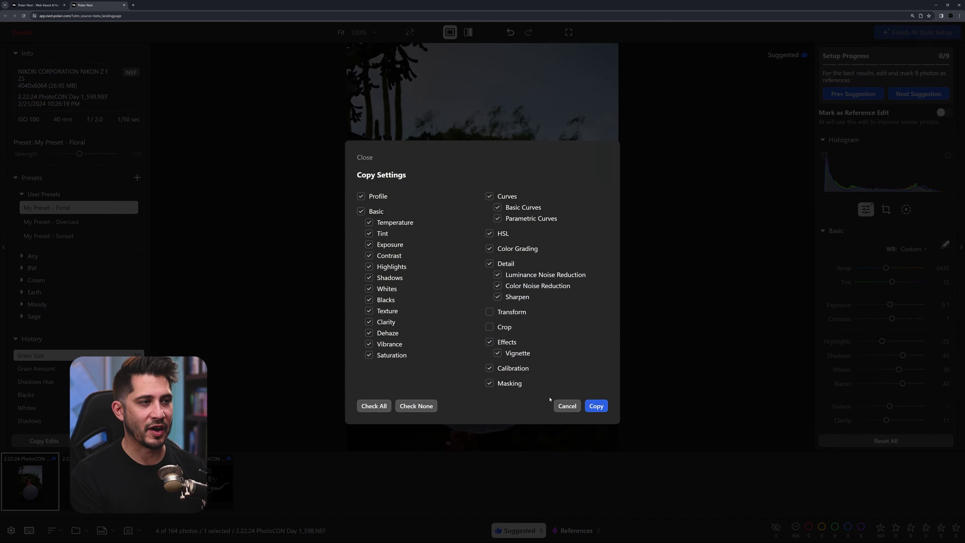
left_click(596, 405)
Crop the photo tighter around the woman with a -0.32° straighten, and mark it as a reference edit
key("c")
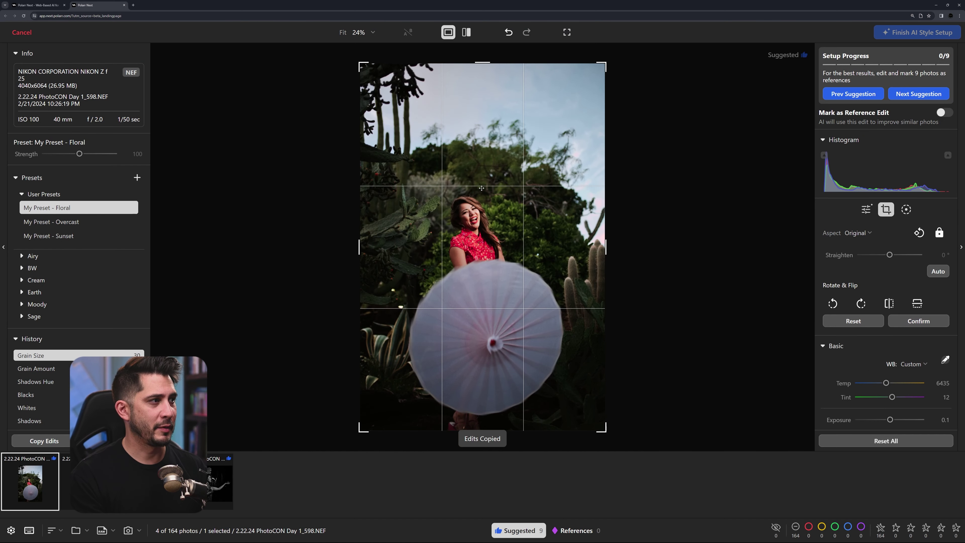
left_click_drag(596, 72, 581, 96)
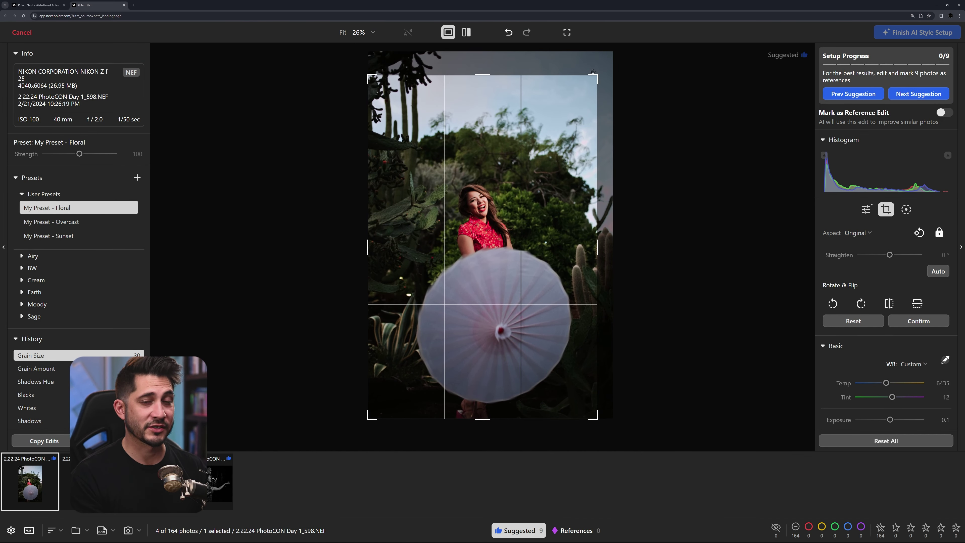
left_click_drag(641, 163, 638, 161)
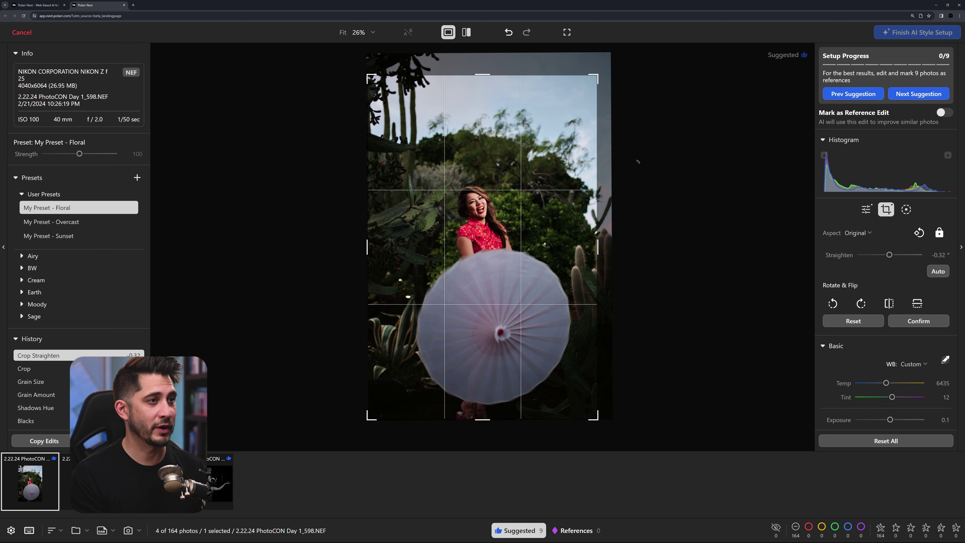
key("Return")
left_click(944, 113)
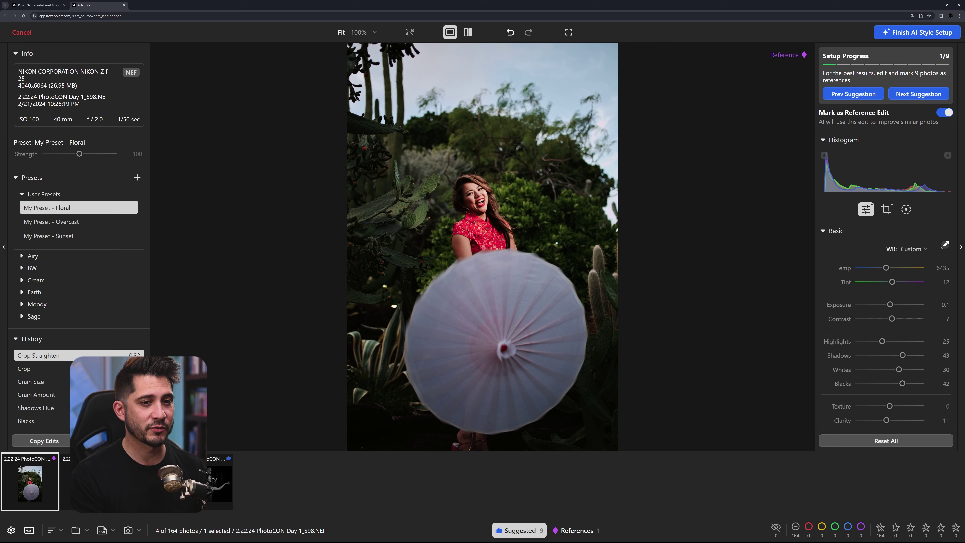
Paste the copied edits onto the next suggested photo, 2.22.24 PhotoCON Day 1_606.NEF
key("Right")
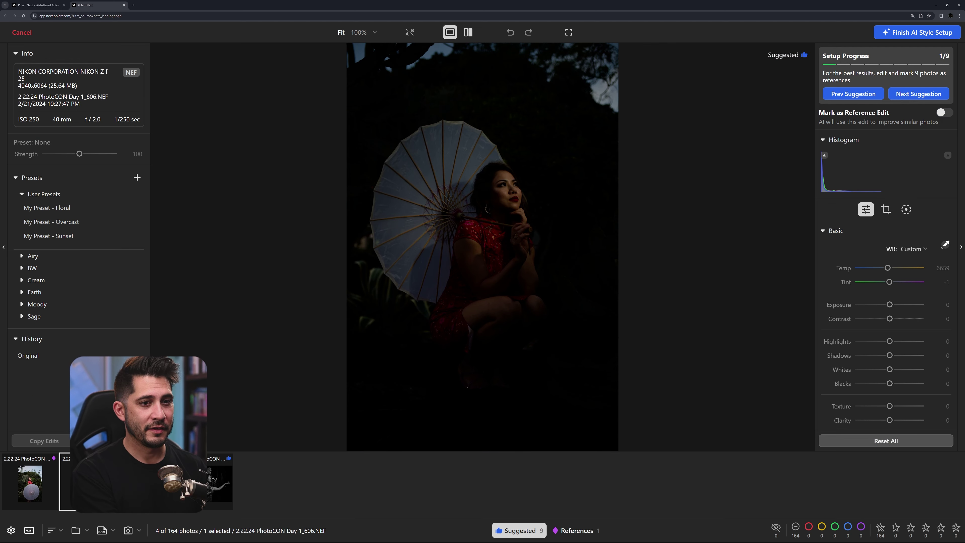
key("ctrl+v")
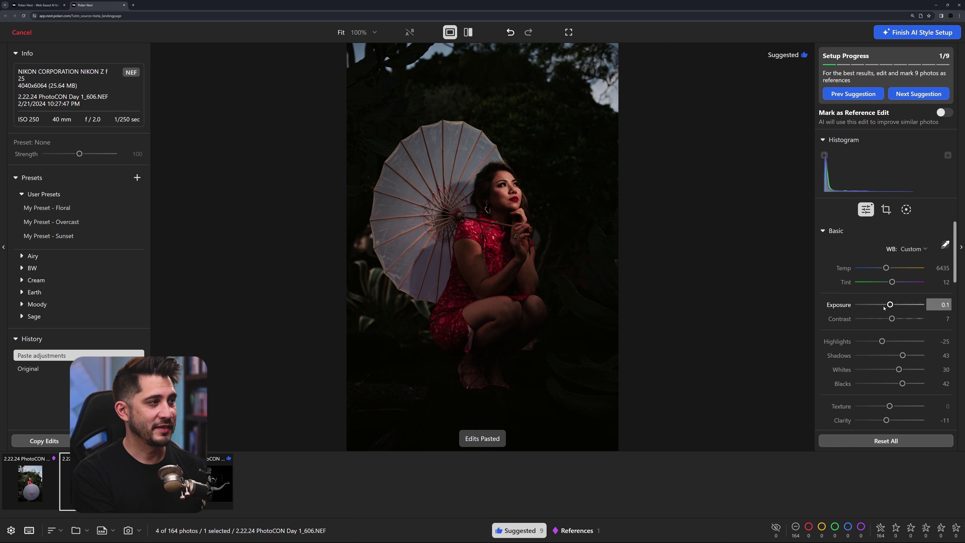
Set exposure to 1.3, contrast to 11, highlights to -57, shadows to 12 and blacks to 52, and mark the photo as a reference edit
left_click_drag(890, 304, 895, 305)
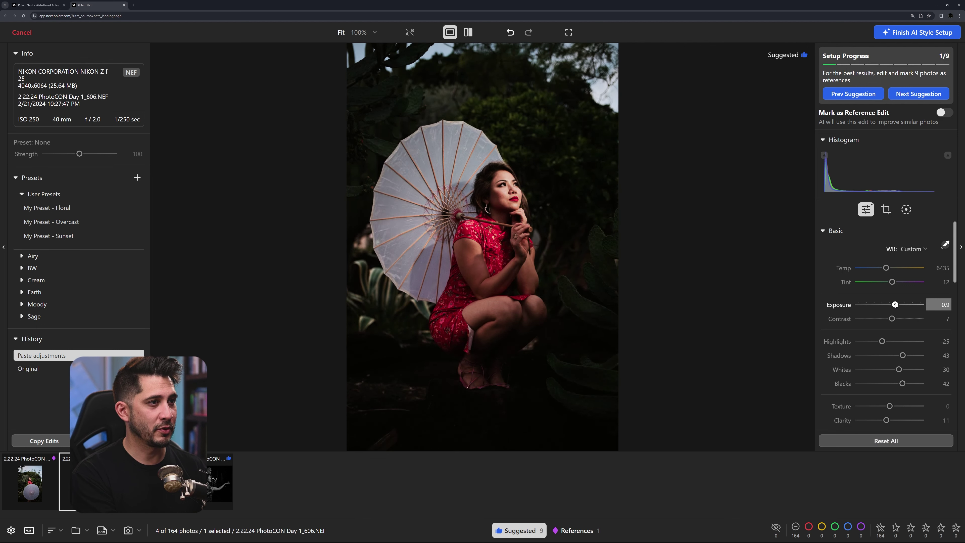
left_click_drag(882, 341, 904, 384)
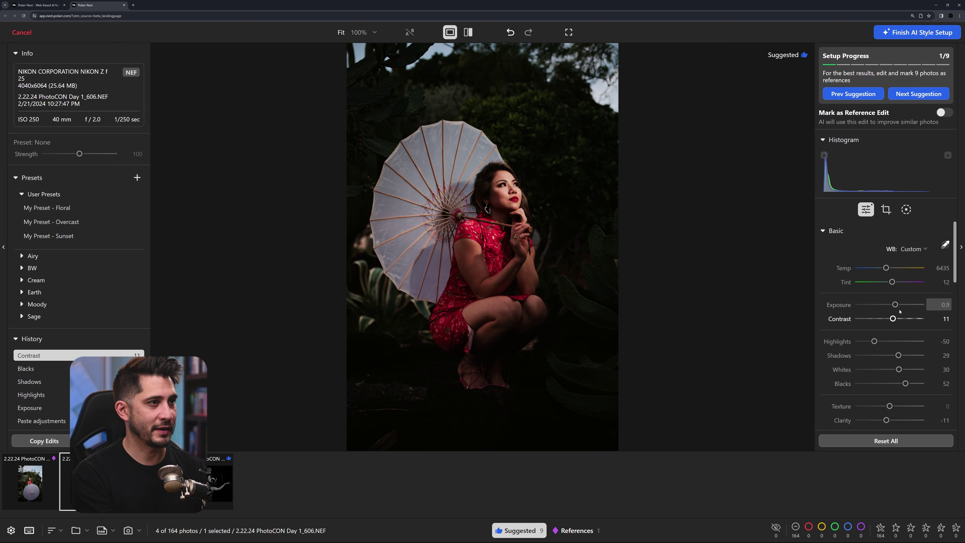
left_click(944, 112)
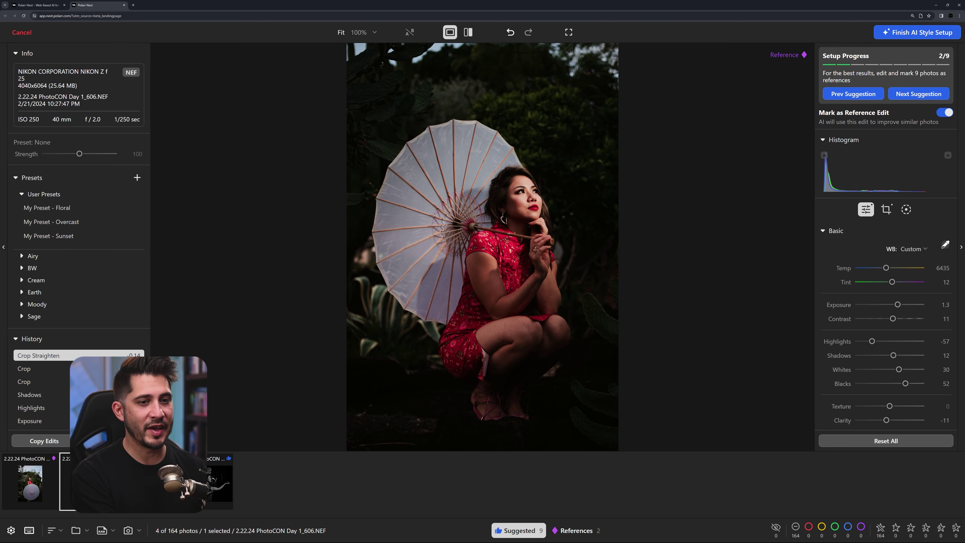
Copy this photo's edits and paste them onto the next suggested photo, 2.22.24 PhotoCON Day 1_678.NEF
left_click(58, 441)
left_click(594, 404)
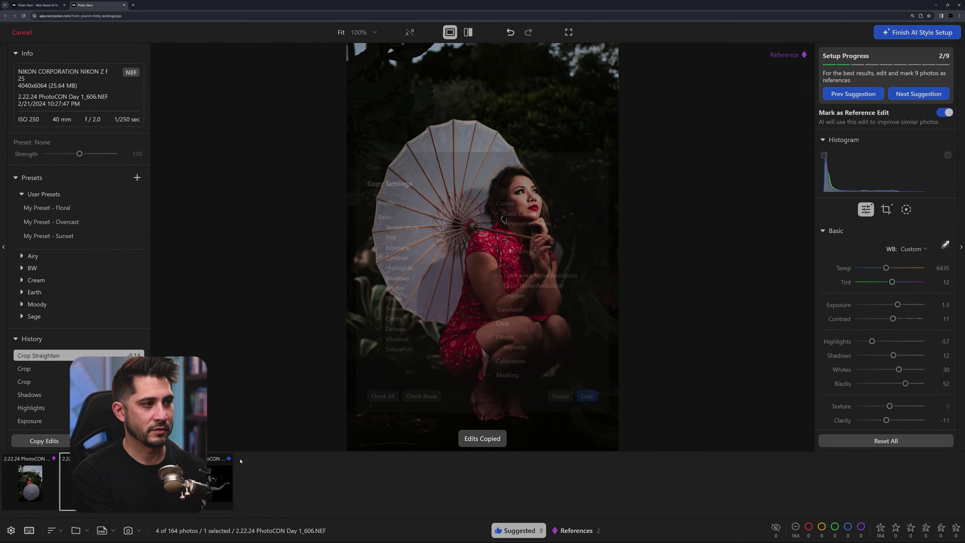
key("Right")
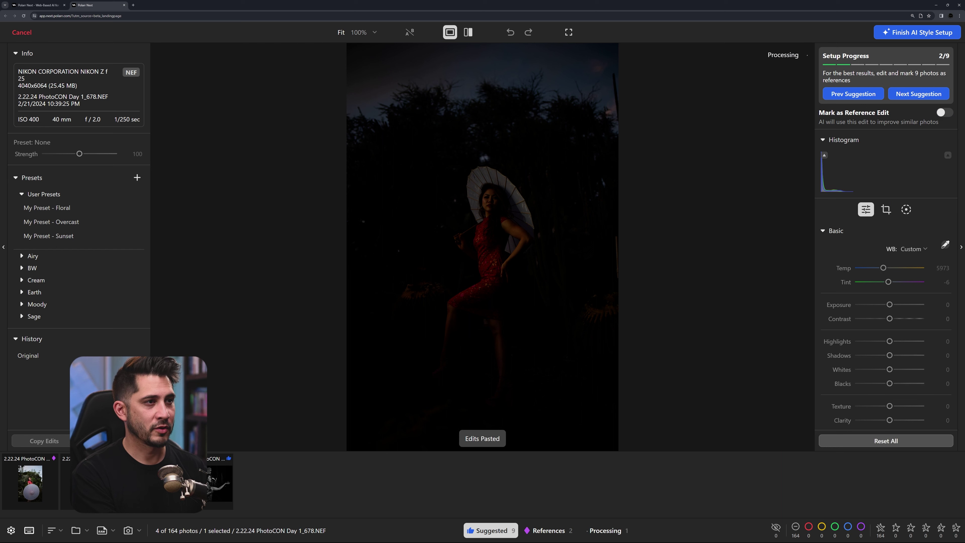
key("ctrl+v")
Set exposure to 1.9, highlights to -54, temperature to 6109 and shadows grading to hue 49, saturation 7, and mark the photo as a reference edit
left_click_drag(897, 305, 901, 304)
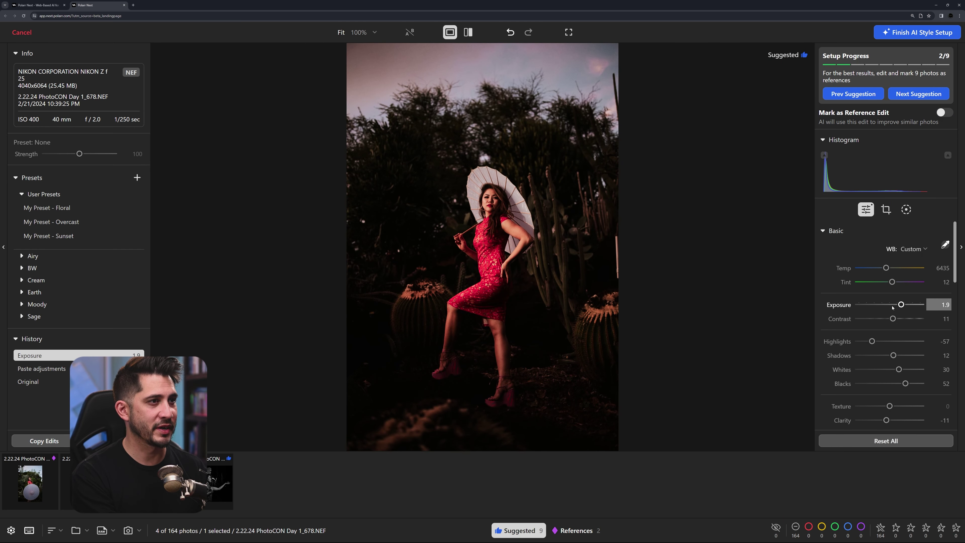
left_click_drag(871, 341, 872, 341)
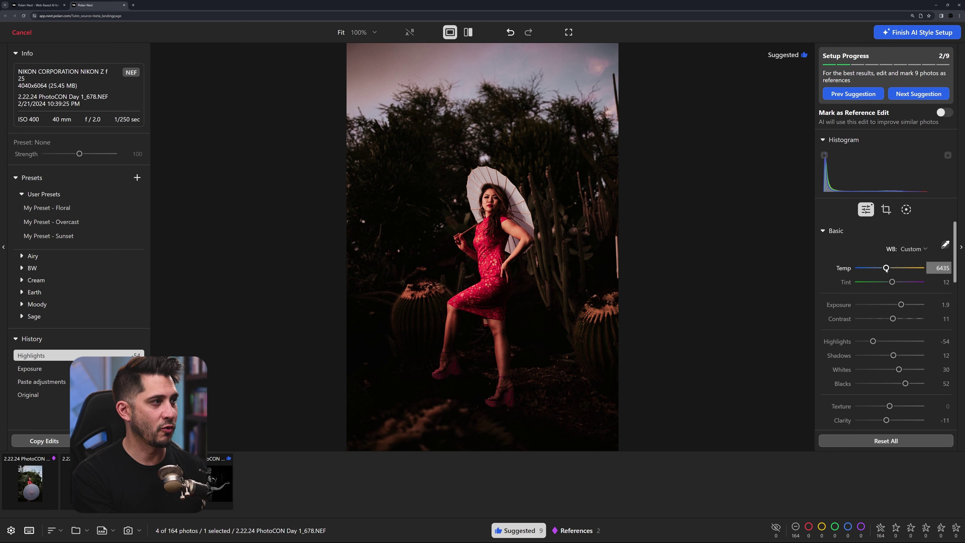
left_click_drag(886, 268, 883, 267)
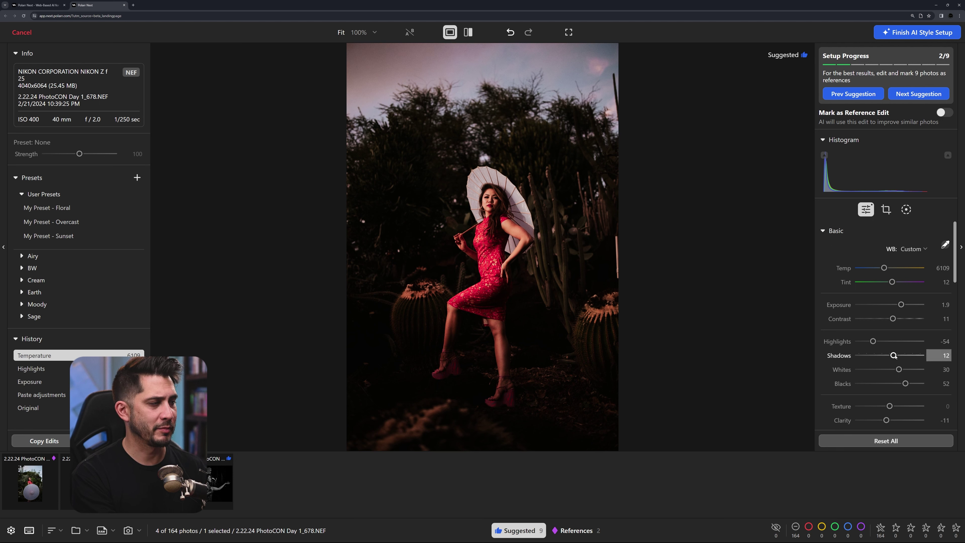
left_click_drag(893, 355, 894, 369)
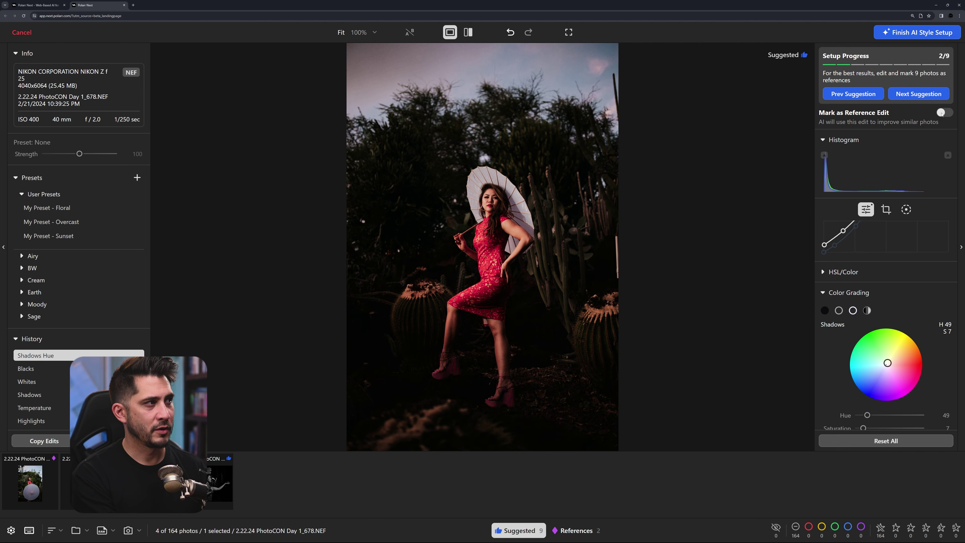
left_click(943, 112)
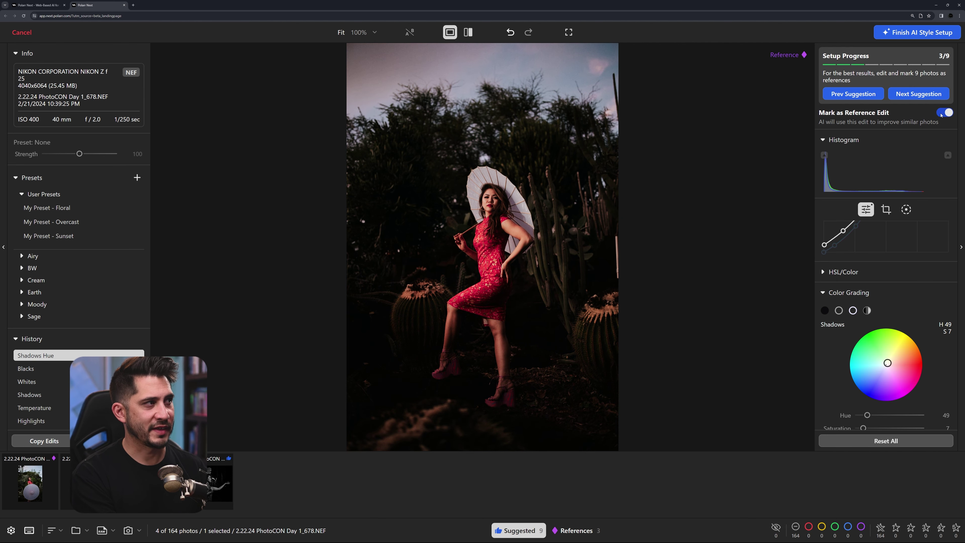
Paste the copied edits onto photo 2.22.24 PhotoCON Day 1_801.NEF and set its exposure to 1.95 and temperature to 4413
left_click(211, 490)
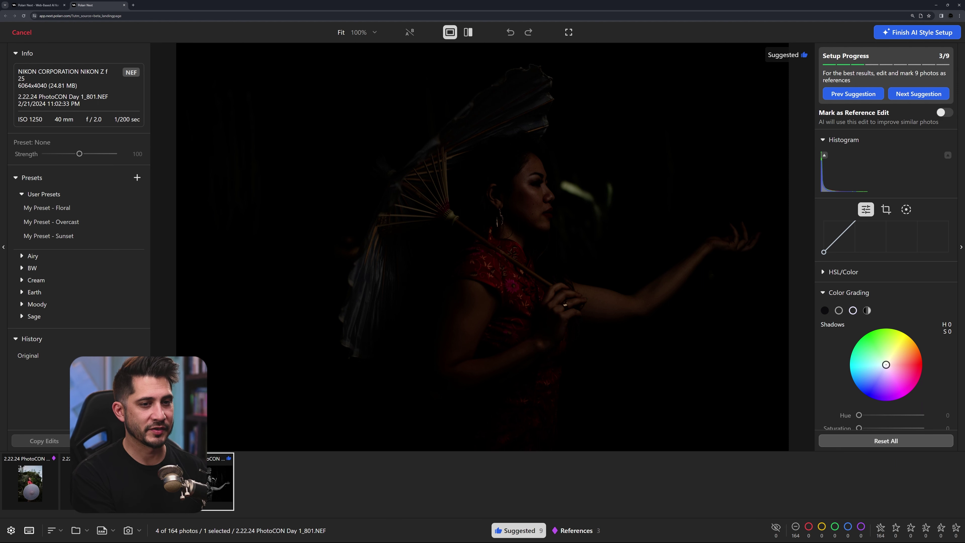
key("ctrl+v")
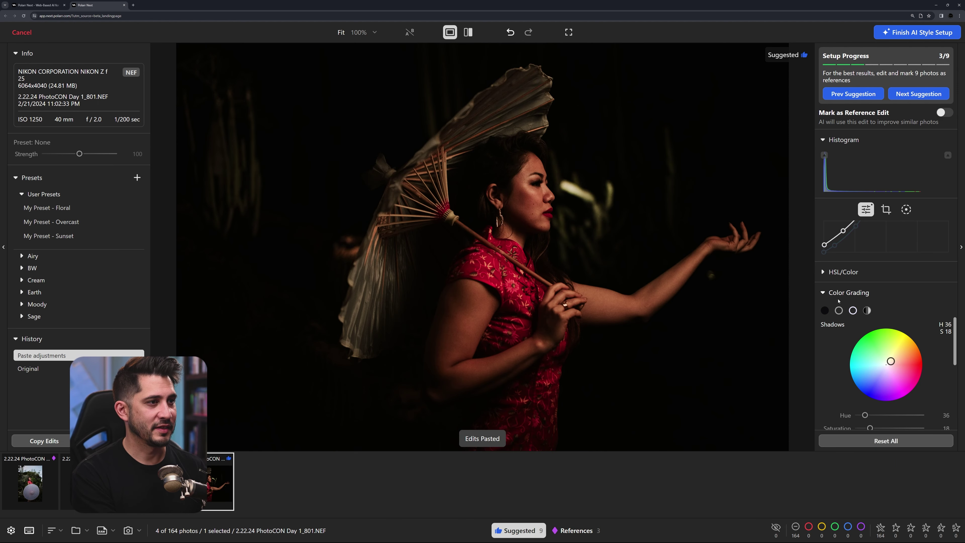
scroll(877, 270, "up", 5)
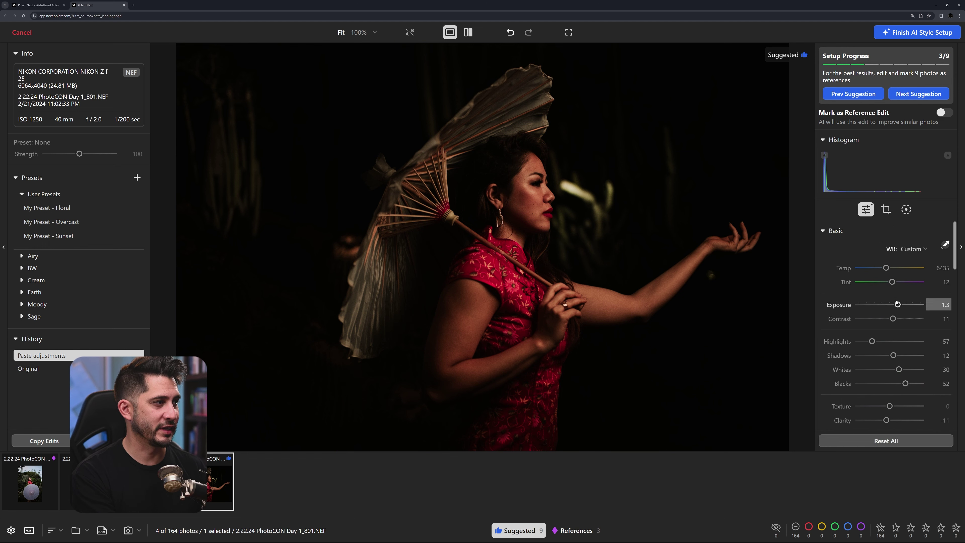
left_click_drag(897, 304, 902, 304)
left_click_drag(885, 268, 873, 268)
Straighten the photo by -1.13° and reposition its crop around the woman
left_click(886, 209)
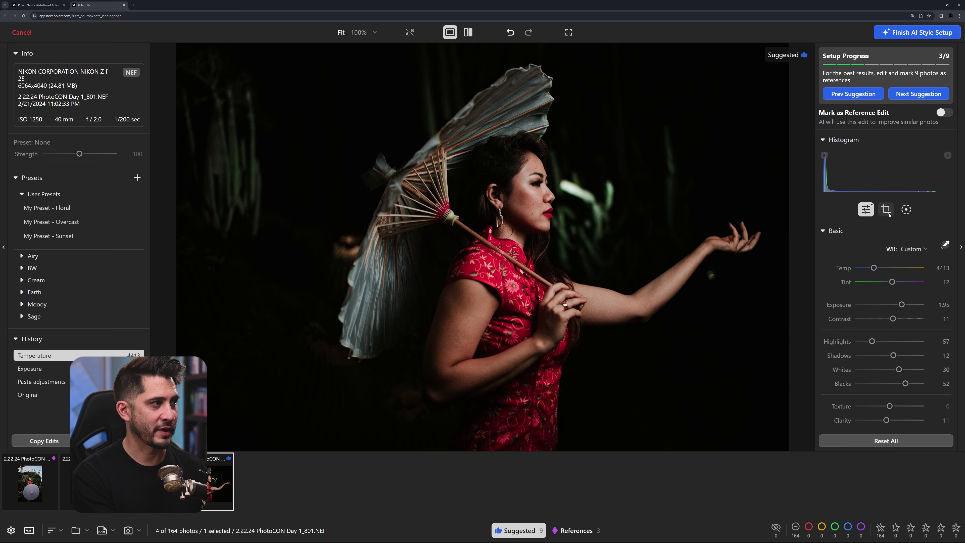
left_click_drag(494, 300, 508, 309)
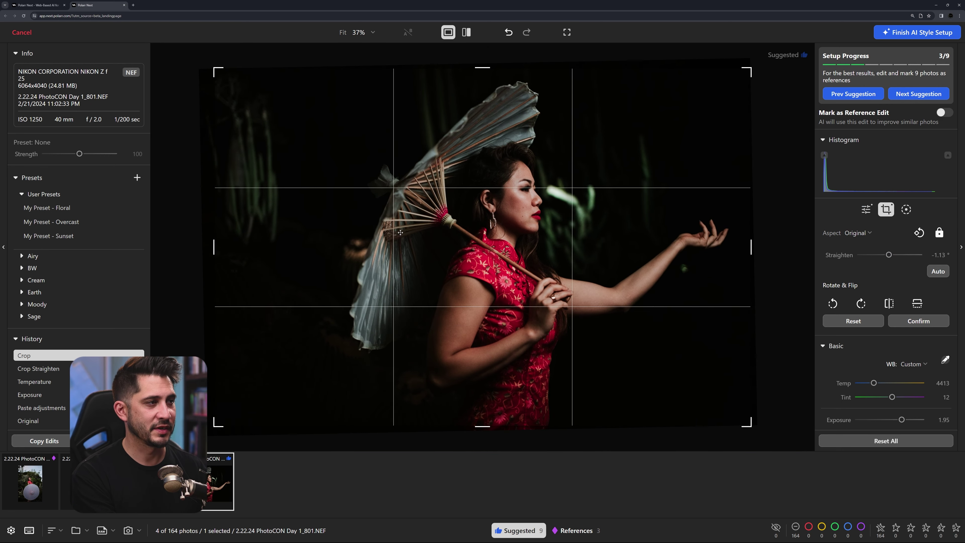
key("Return")
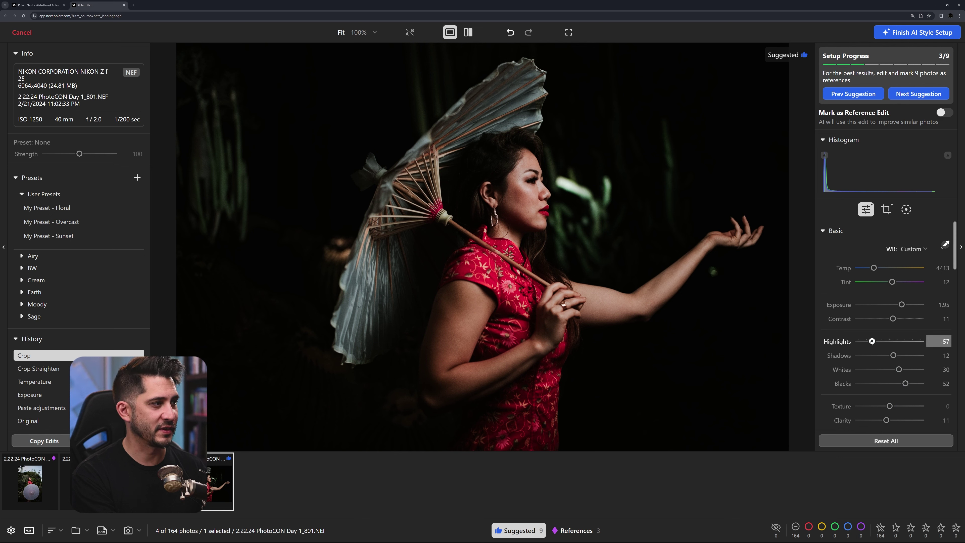
Set highlights to -62, shadows to 17 and whites to 33, and mark the photo as a reference edit
left_click_drag(872, 341, 900, 369)
left_click(944, 112)
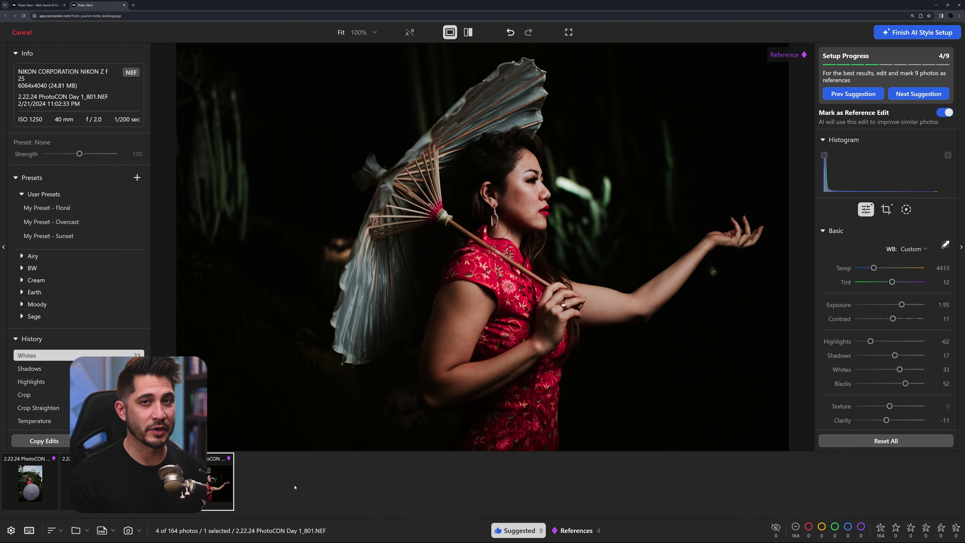
Show all photos instead of only the suggested ones, and paste the copied edits onto 2.22.24 PhotoCON Day 1_837.NEF
left_click(519, 530)
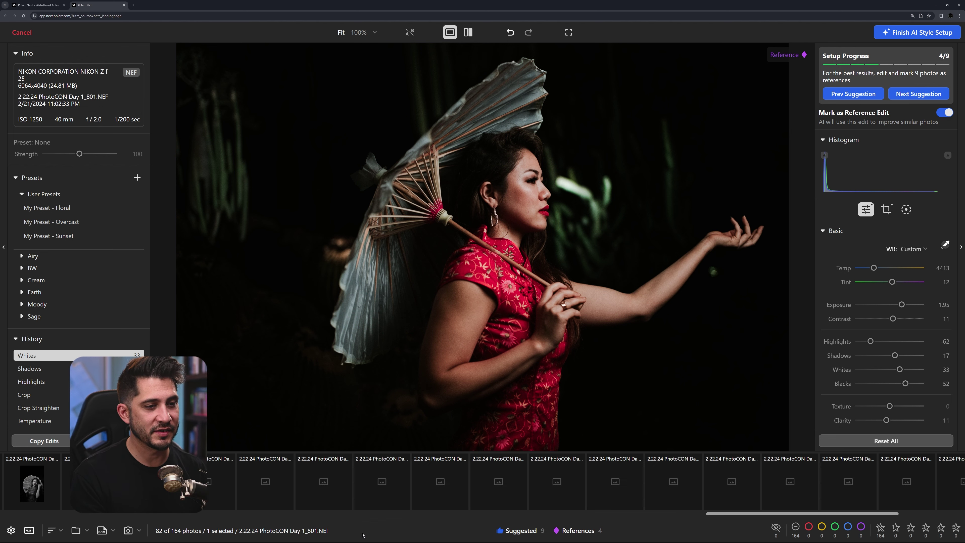
scroll(283, 493, "right", 5)
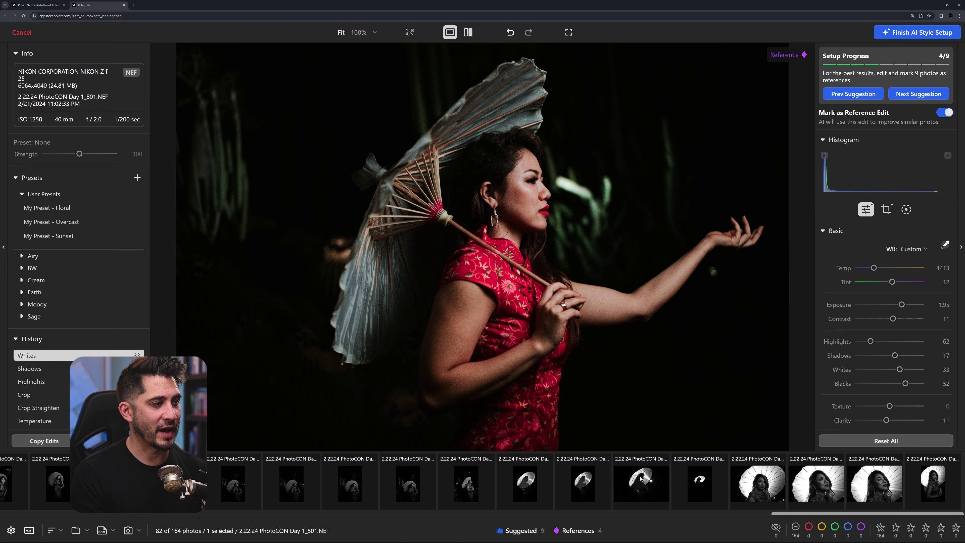
scroll(498, 481, "left", 3)
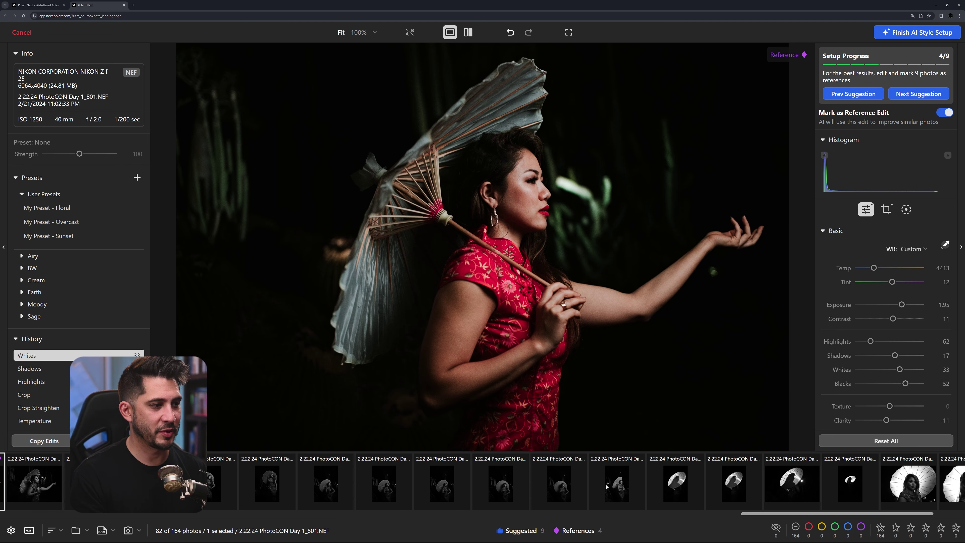
left_click(607, 486)
key("ctrl+v")
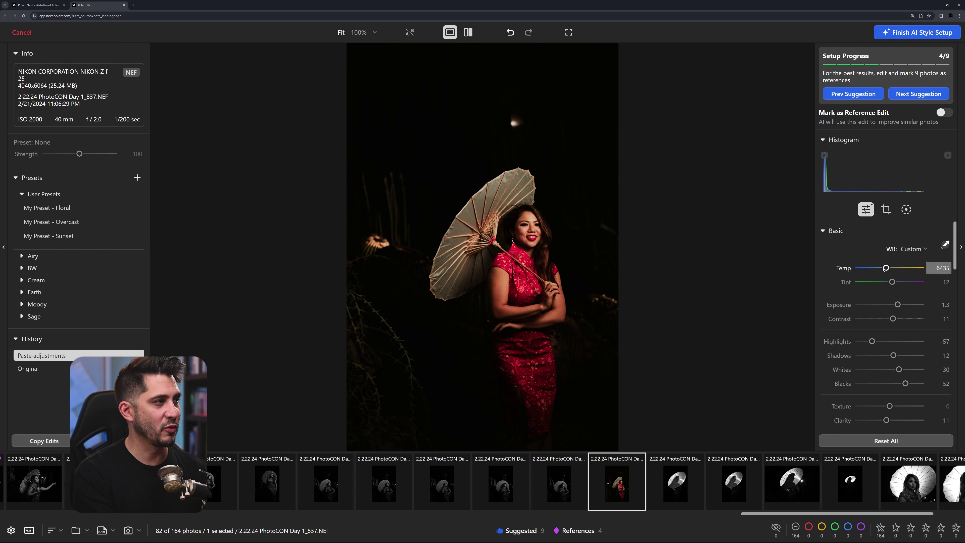
Copy the edits of reference photo 2.22.24 PhotoCON Day 1_801.NEF and paste them onto 2.22.24 PhotoCON Day 1_837.NEF
scroll(238, 479, "up", 5)
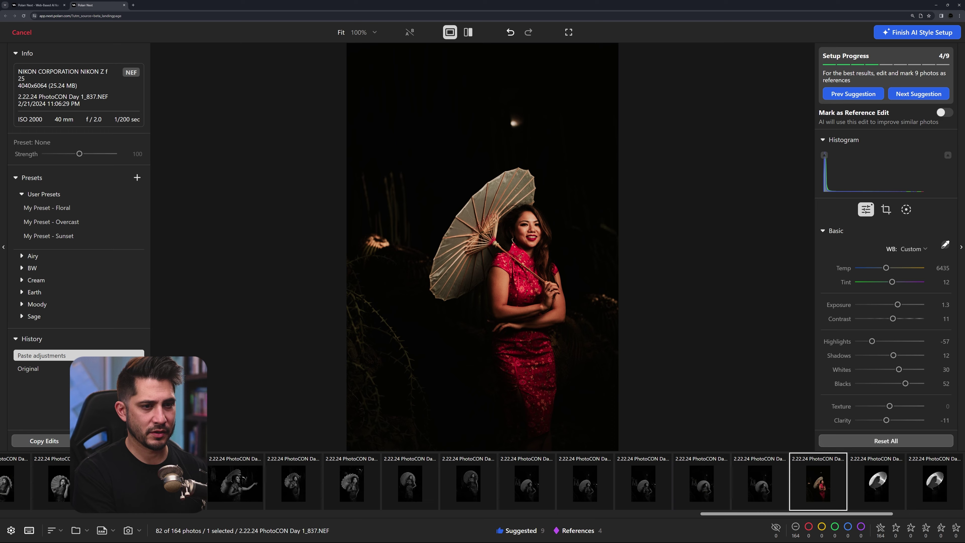
left_click(236, 483)
key("ctrl+c")
key("Return")
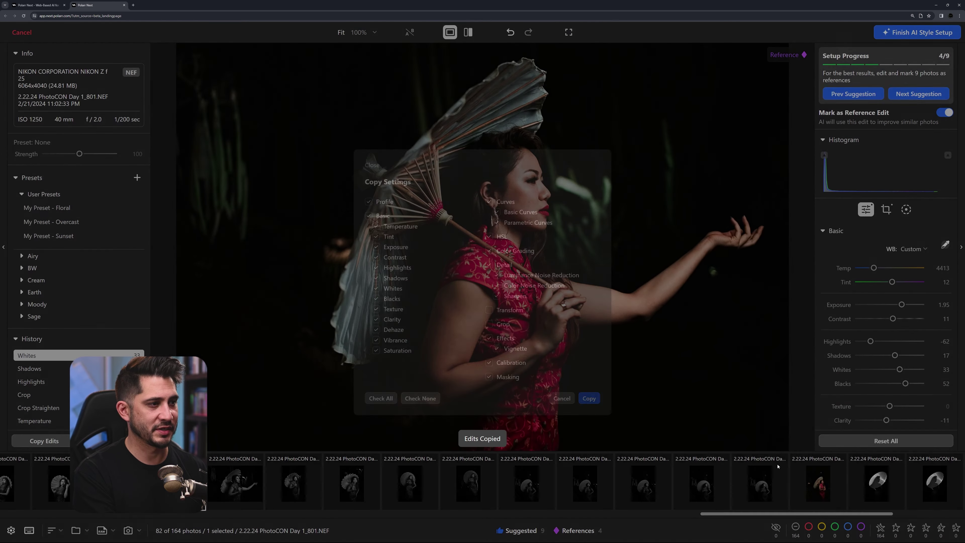
left_click(817, 480)
key("ctrl+v")
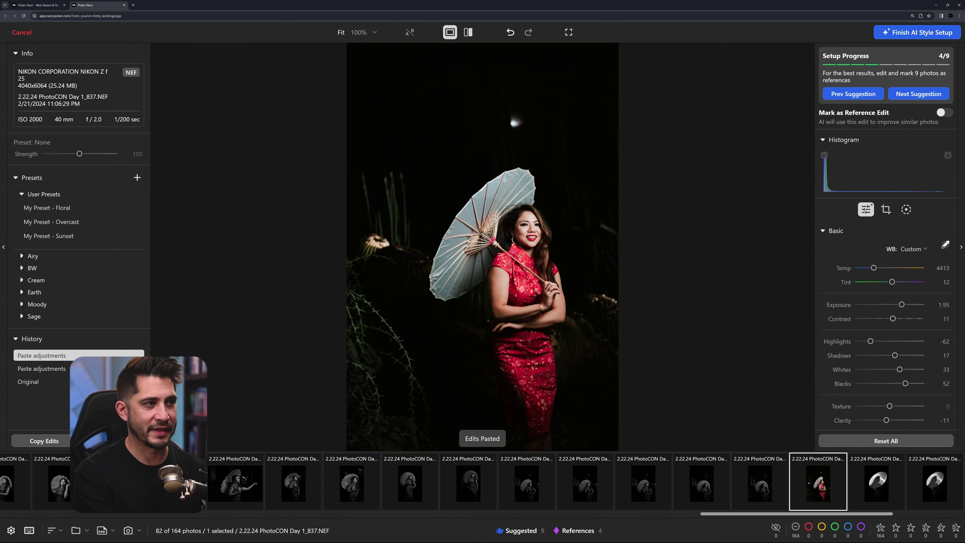
Set temperature to 5152, exposure to 1.85, contrast to -4, highlights to -55, shadows to 16 and whites to 8, and mark the photo as a reference
left_click_drag(873, 268, 878, 268)
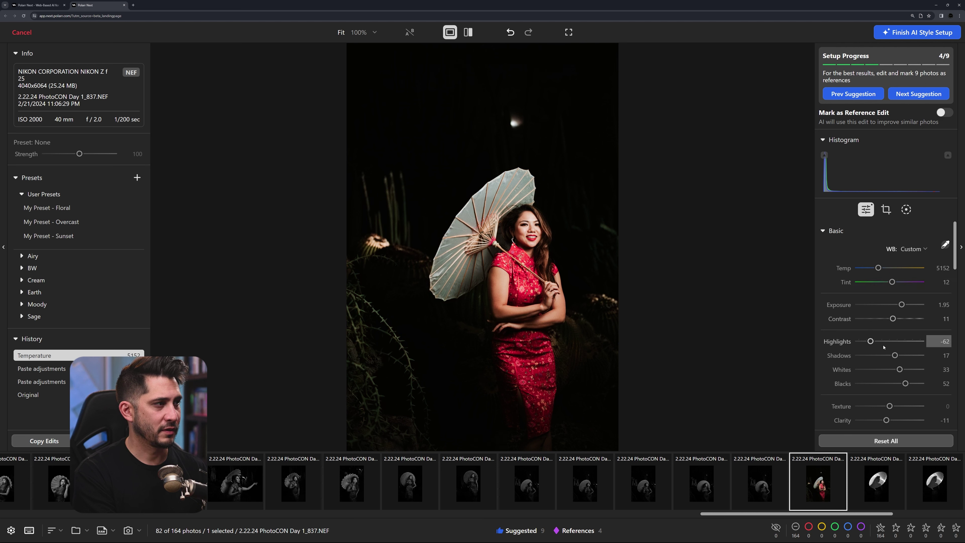
left_click_drag(873, 344, 893, 365)
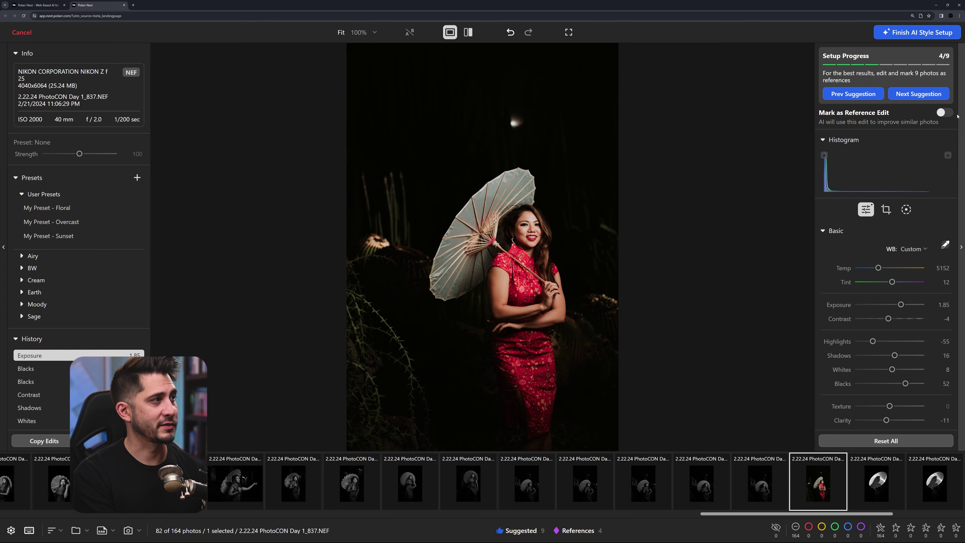
left_click(945, 112)
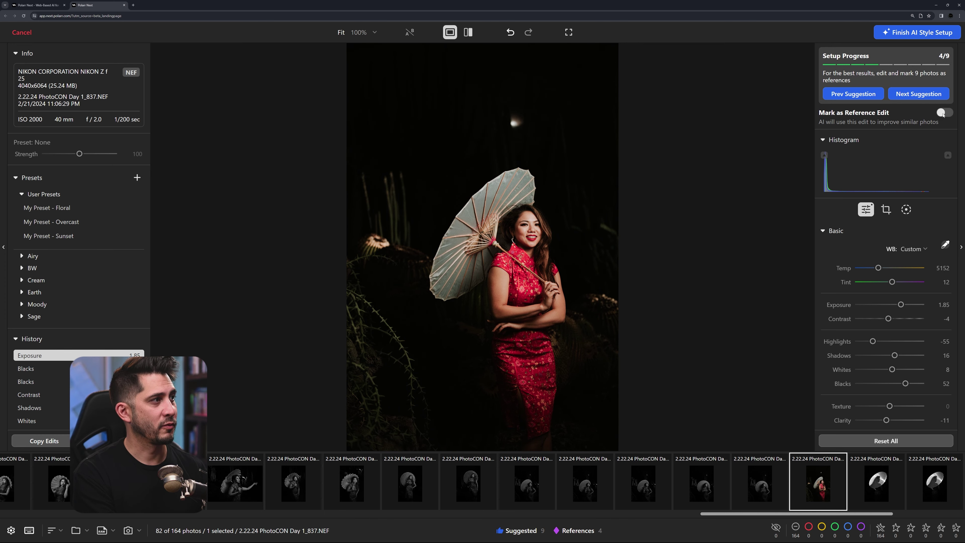
Copy this photo's edits without transform and crop, and open 2.22.24 PhotoCON Day 1_761.NEF
left_click(48, 442)
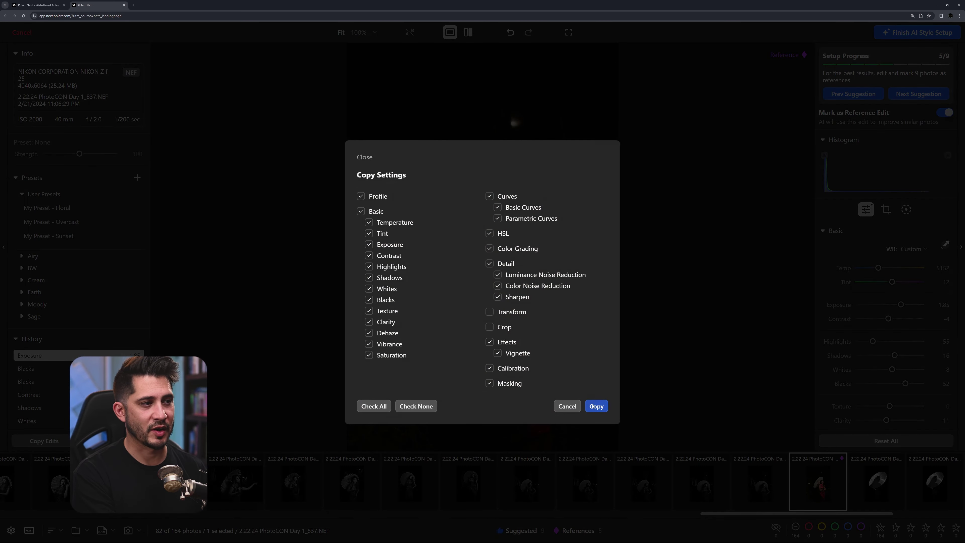
left_click(594, 405)
scroll(245, 493, "up", 2)
scroll(245, 493, "up", 8)
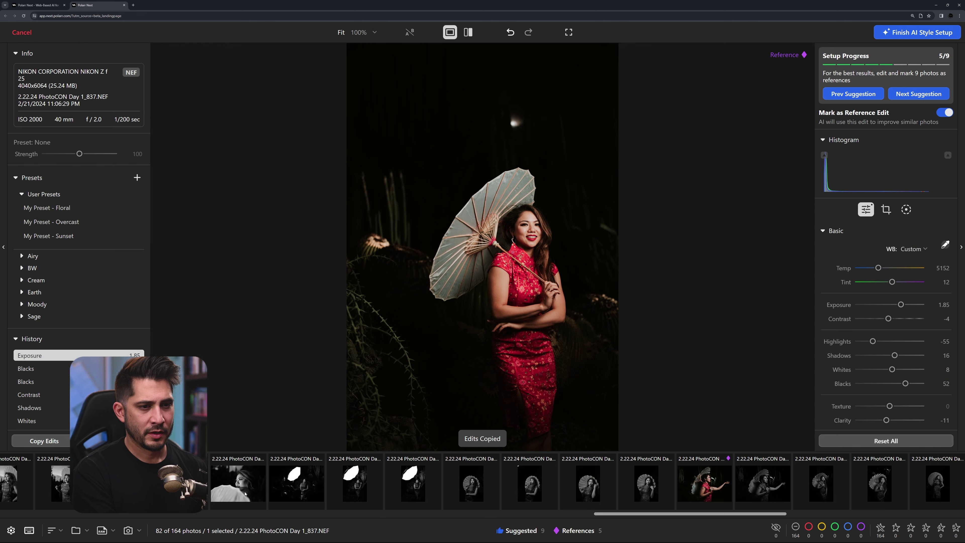
left_click(421, 482)
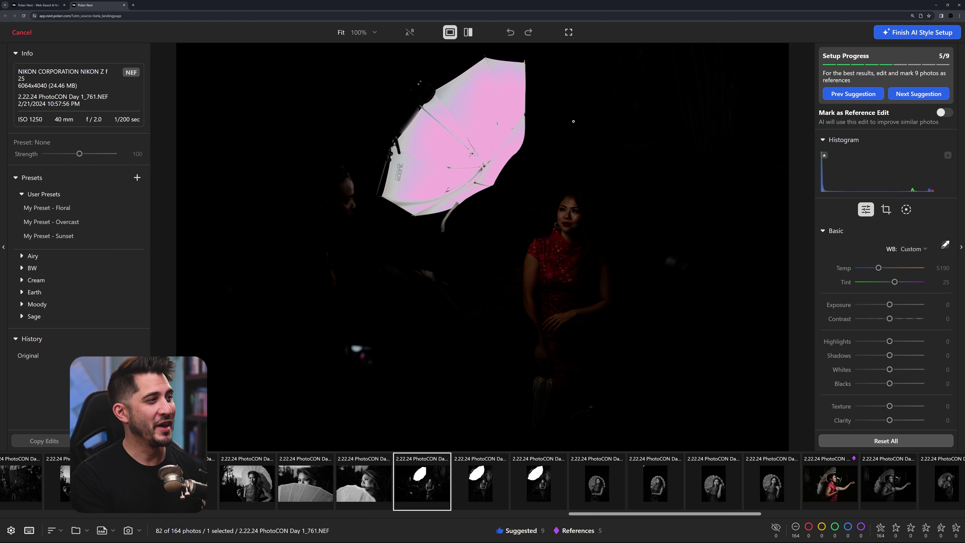
Try exposure at 0.4, whites at 16 and highlights at 17 on the unedited photo
left_click_drag(889, 305, 892, 306)
left_click_drag(889, 371, 894, 374)
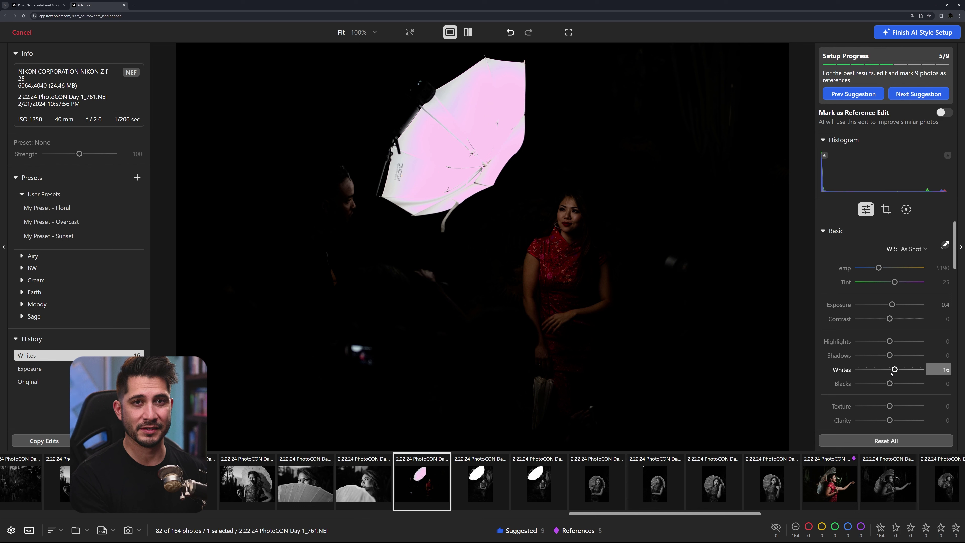
left_click_drag(889, 343, 894, 344)
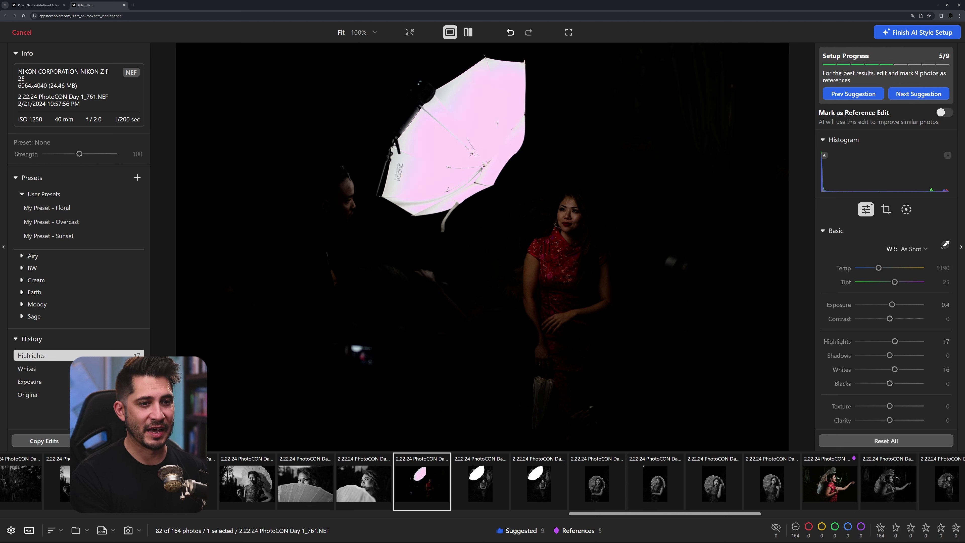
Paste the copied edits onto the photo, and set shadows to 21 and whites to 11
key("ctrl+v")
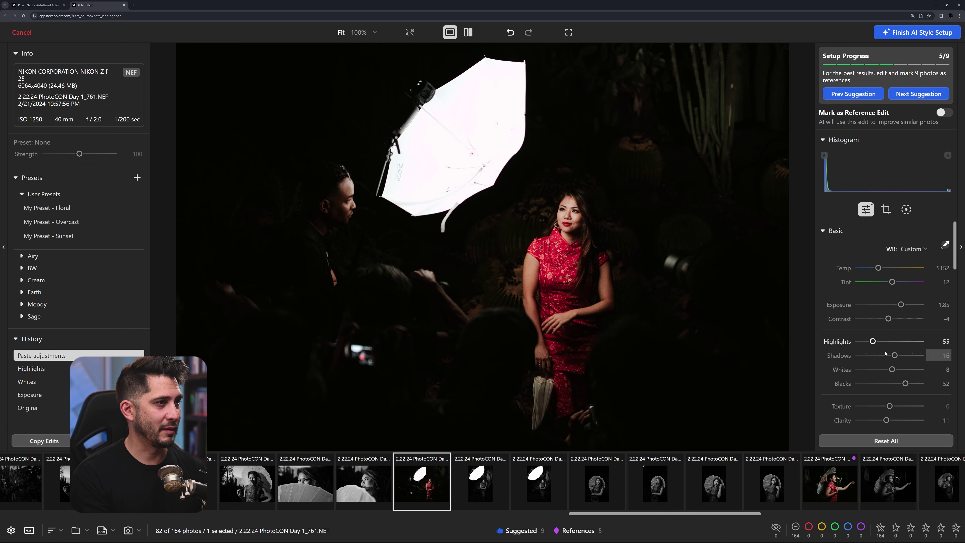
left_click_drag(895, 355, 893, 369)
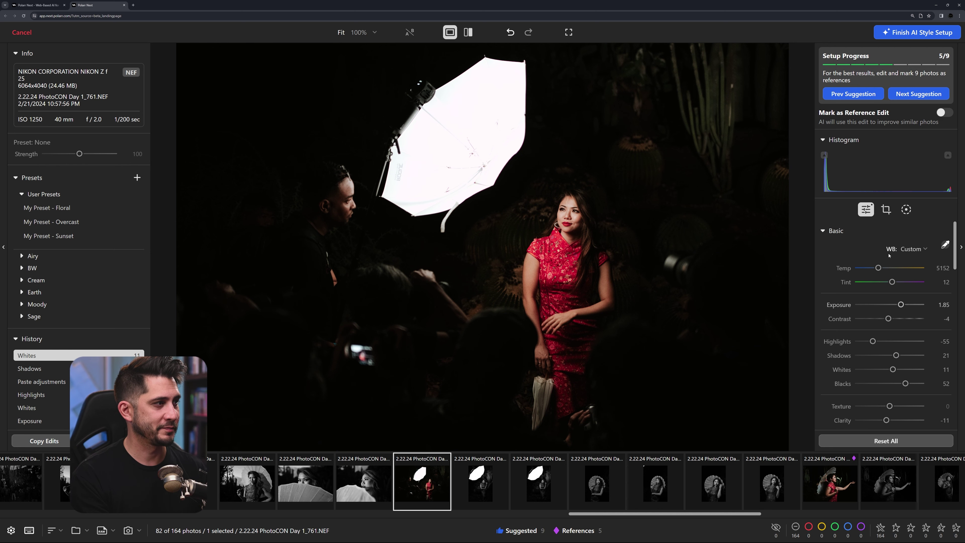
Straighten the photo slightly, tighten its crop around the woman and the umbrella light, and check her face
left_click(885, 209)
left_click_drag(790, 236, 788, 220)
left_click_drag(585, 213, 605, 219)
key("Return")
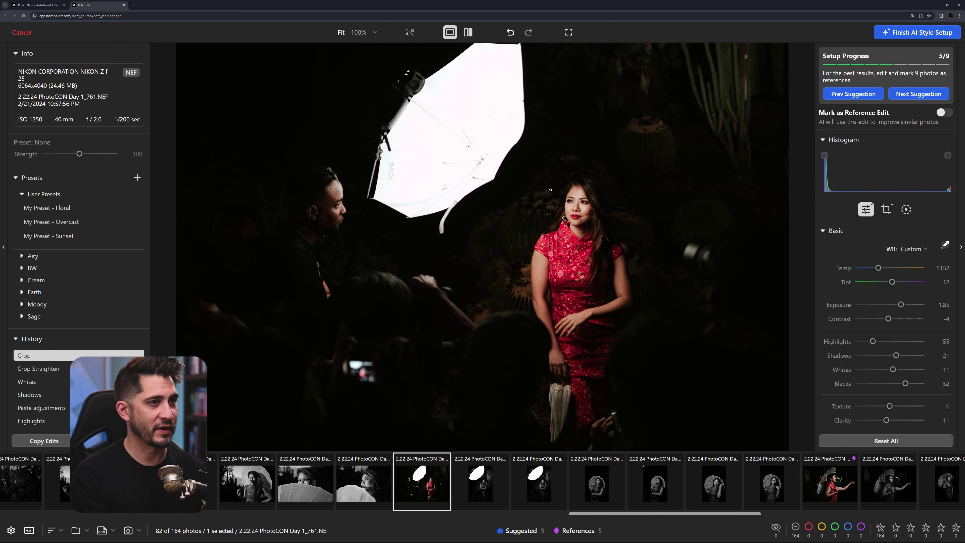
left_click(570, 202)
left_click(584, 201)
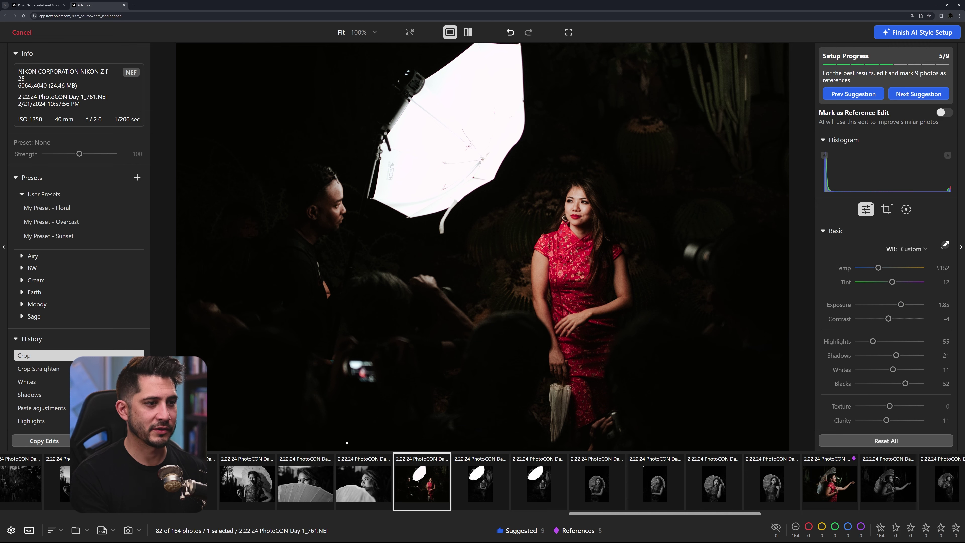
Copy the edits of 2.22.24 PhotoCON Day 1_761.NEF and mark it as a reference edit
left_click(44, 441)
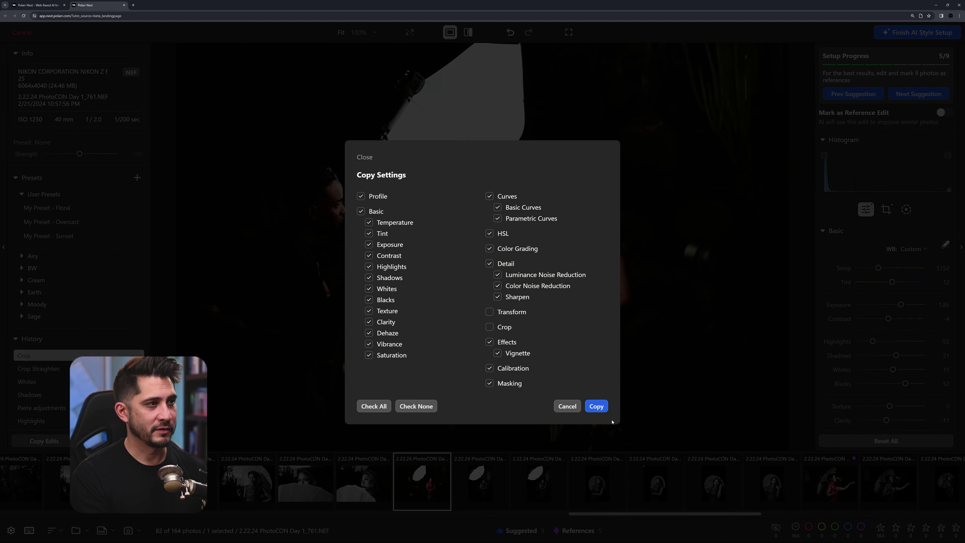
left_click(596, 406)
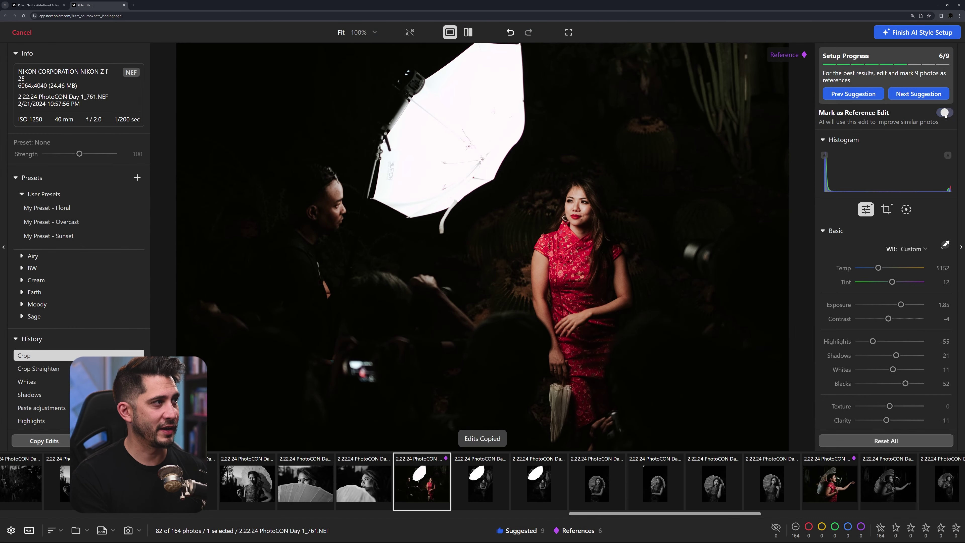
Paste the copied edits onto 2.22.24 PhotoCON Day 1_523.NEF, and set exposure to 1.1 and shadows to 7
scroll(298, 481, "up", 15)
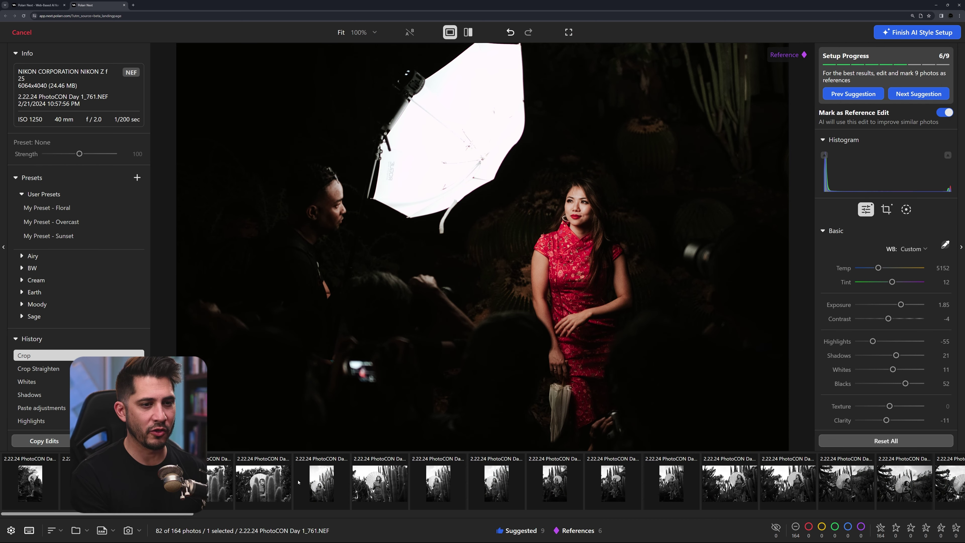
left_click(146, 483)
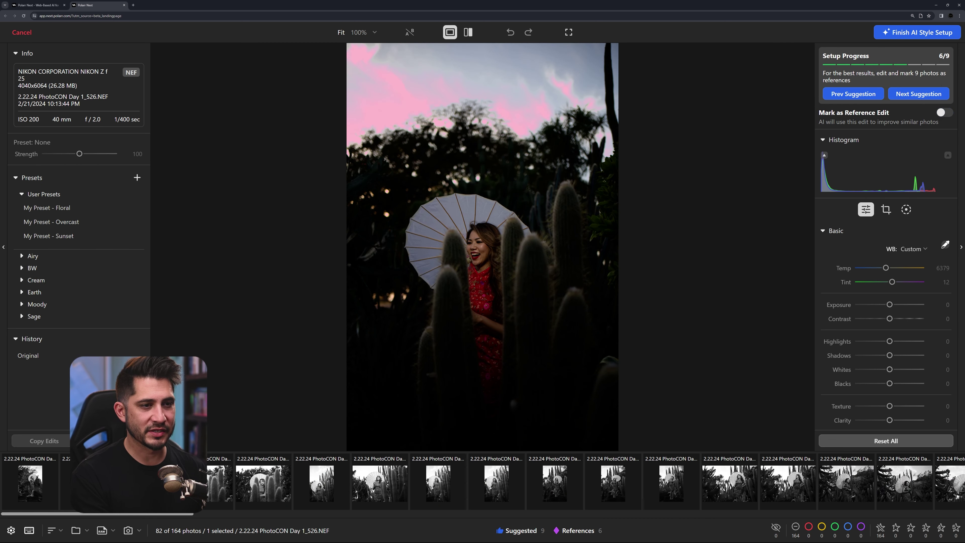
key("Left")
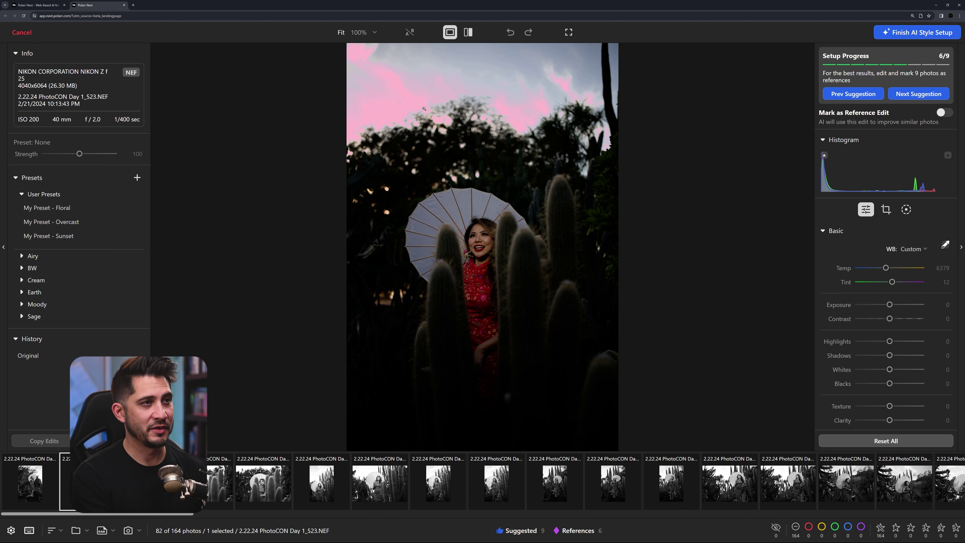
key("ctrl+v")
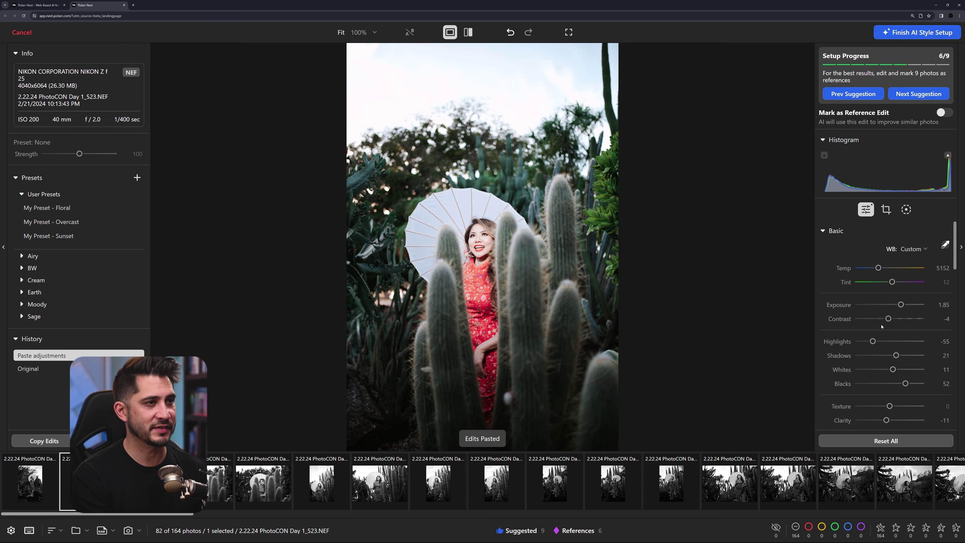
left_click_drag(901, 307, 896, 305)
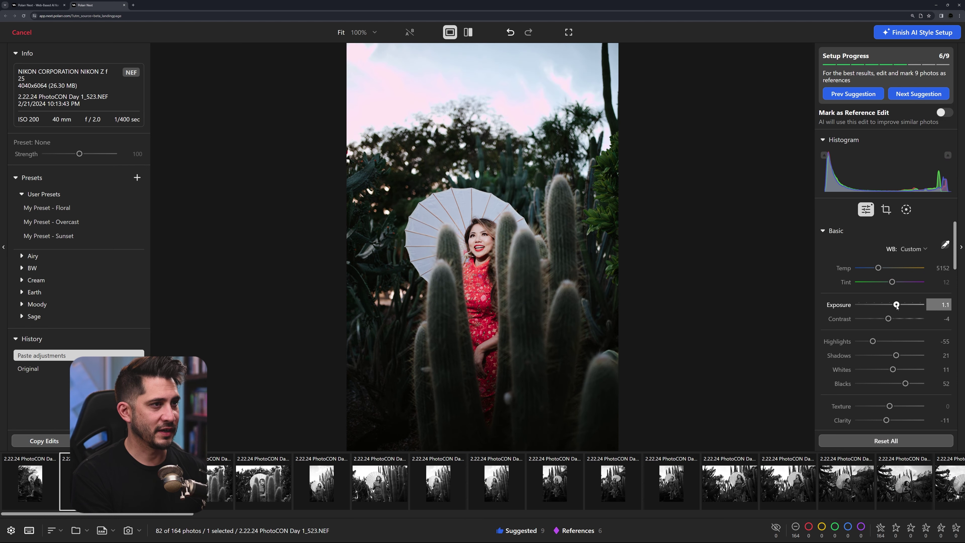
left_click_drag(895, 355, 891, 355)
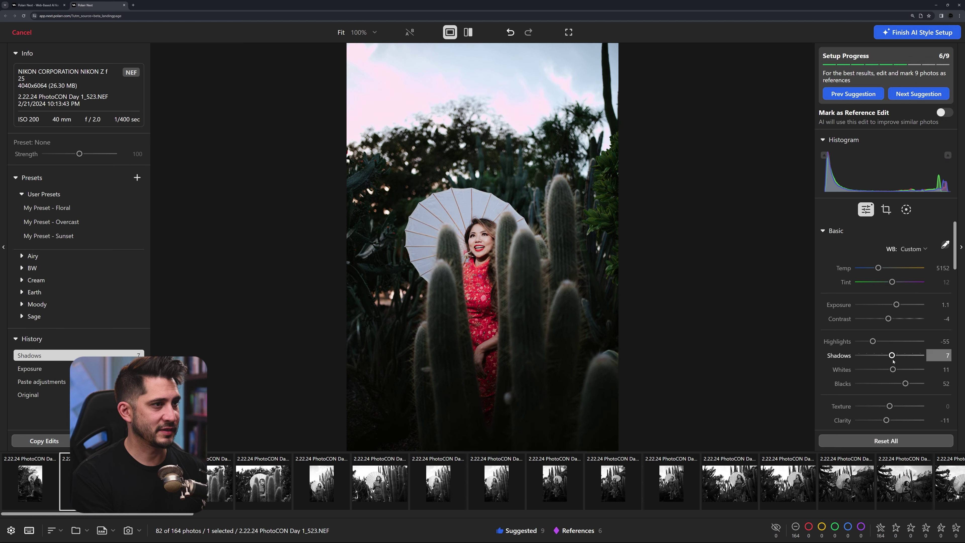
Copy the edits of reference photo 2.22.24 PhotoCON Day 1_598.NEF and paste them onto 2.22.24 PhotoCON Day 1_523.NEF
scroll(605, 501, "down", 1)
scroll(604, 501, "down", 4)
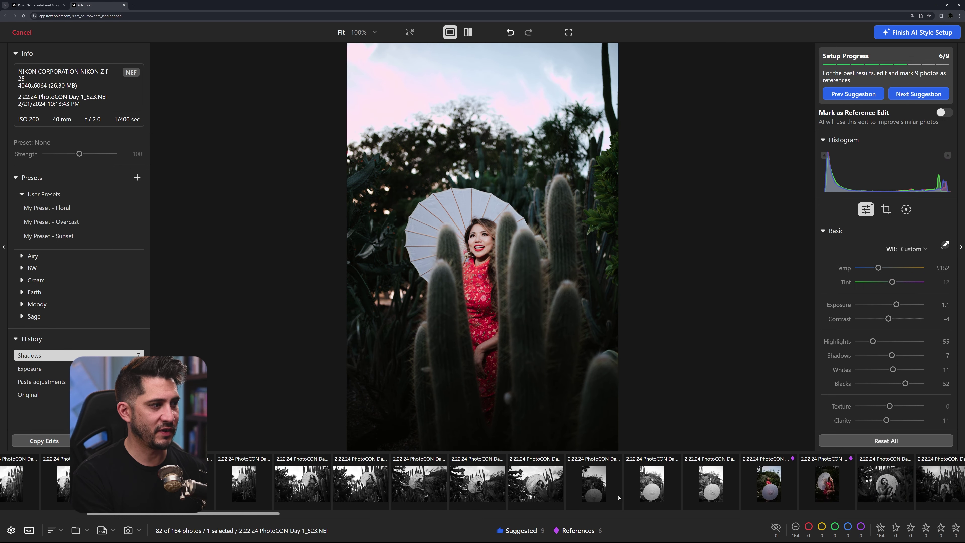
left_click(781, 492)
key("ctrl+c")
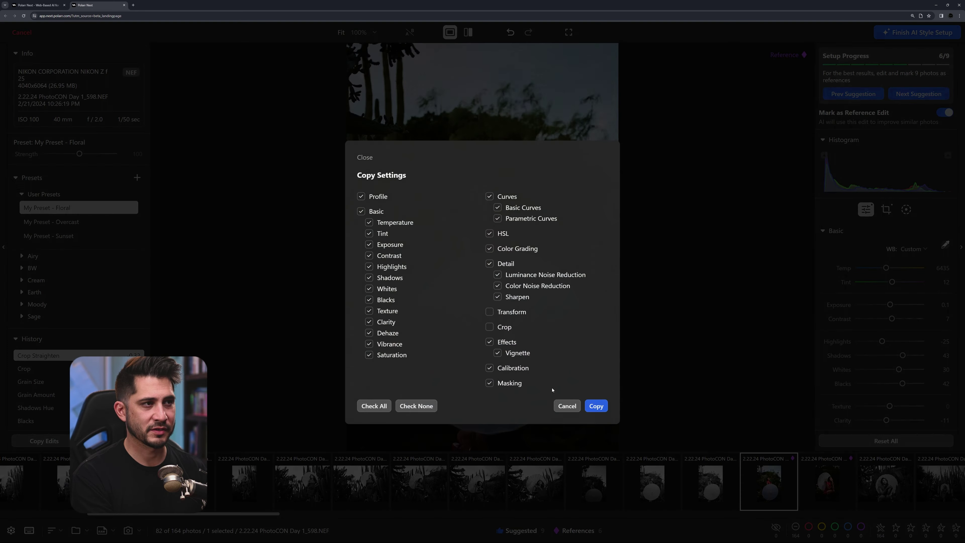
left_click(603, 407)
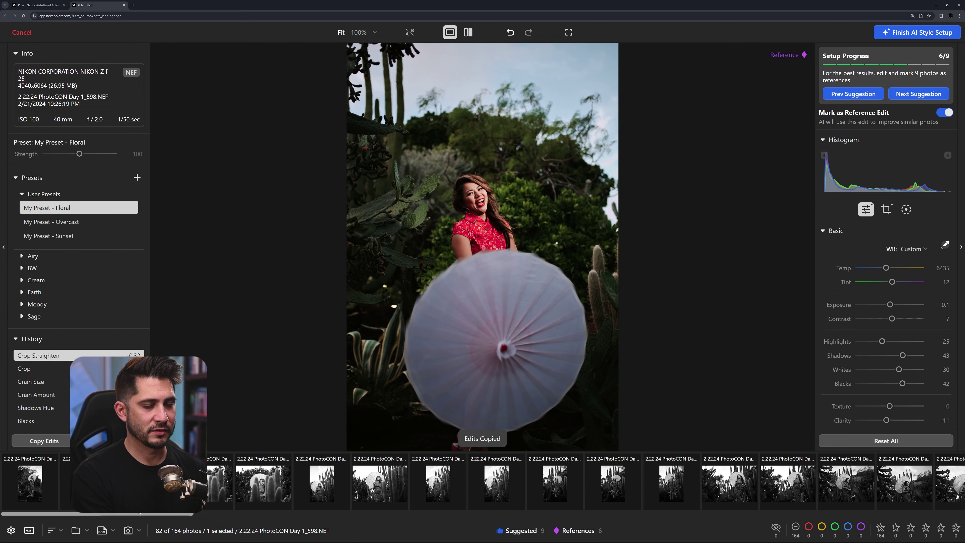
left_click(88, 484)
key("ctrl+v")
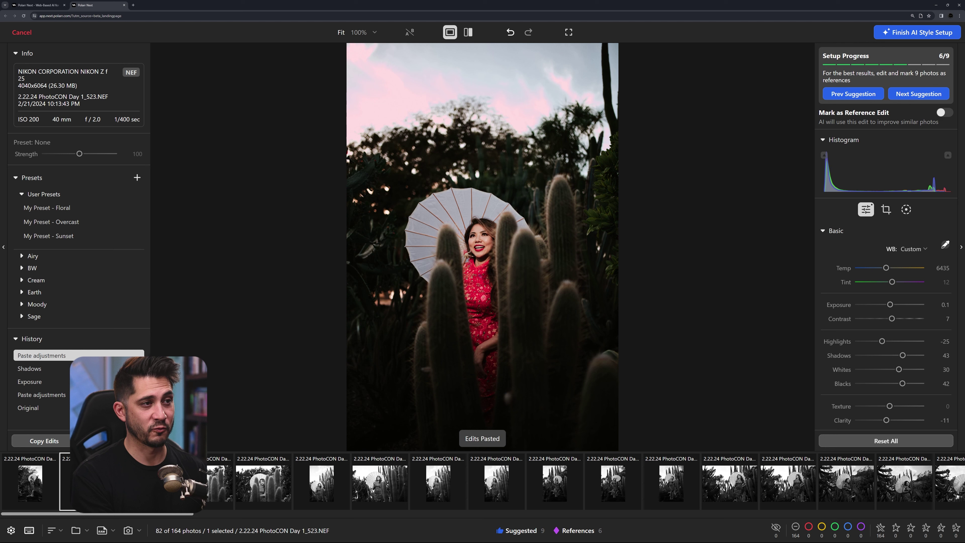
Set highlights to 35, straighten the photo by -0.39° and tighten its crop around the woman among the cacti
left_click_drag(890, 304, 890, 305)
left_click_drag(881, 341, 901, 342)
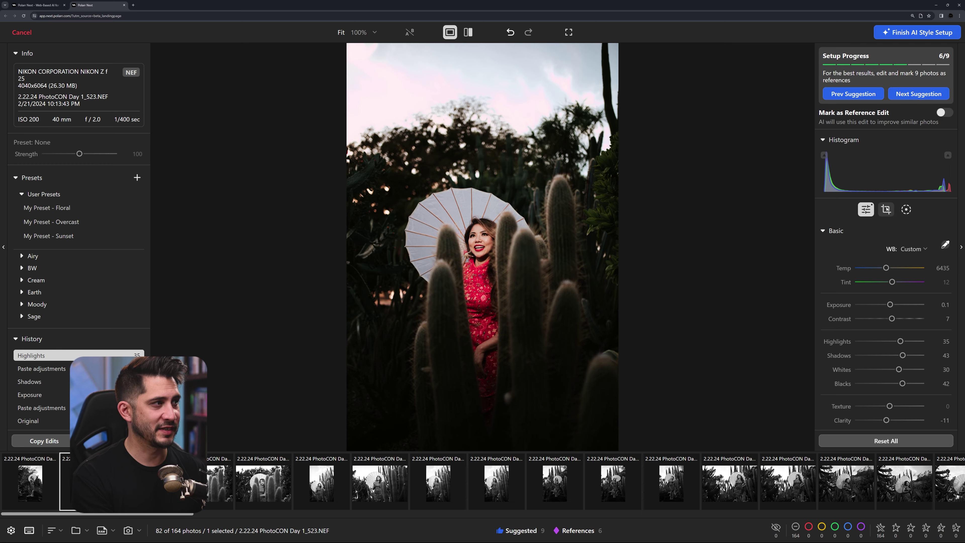
left_click(886, 209)
left_click_drag(637, 172, 618, 119)
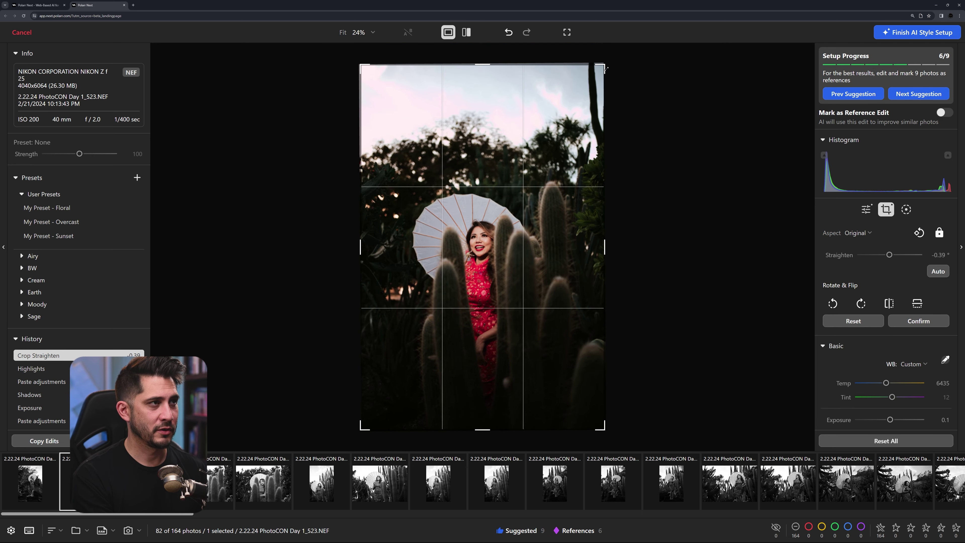
left_click_drag(605, 68, 594, 47)
left_click_drag(494, 159, 502, 140)
key("Return")
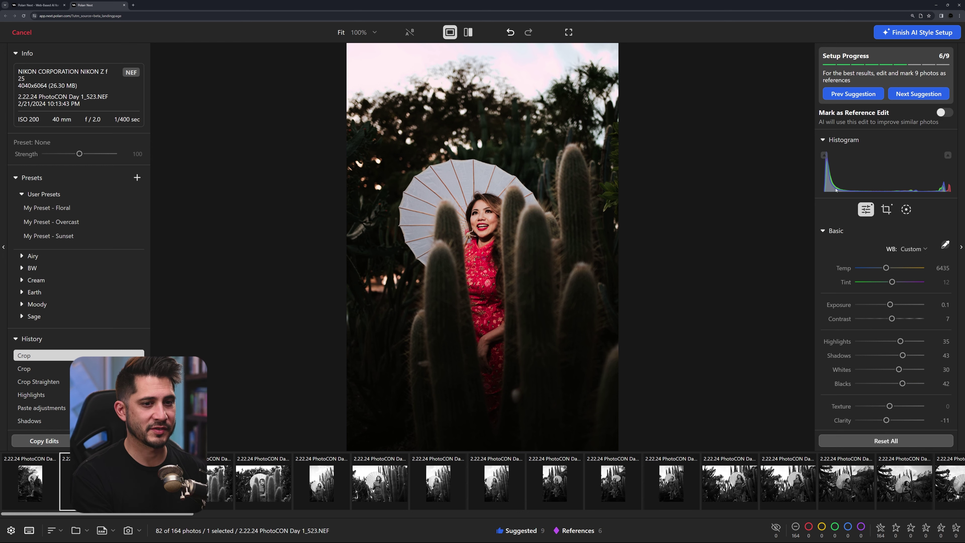
Copy the edits of the cropped cactus photo without transform and crop, and mark the photo as a reference edit
left_click(34, 440)
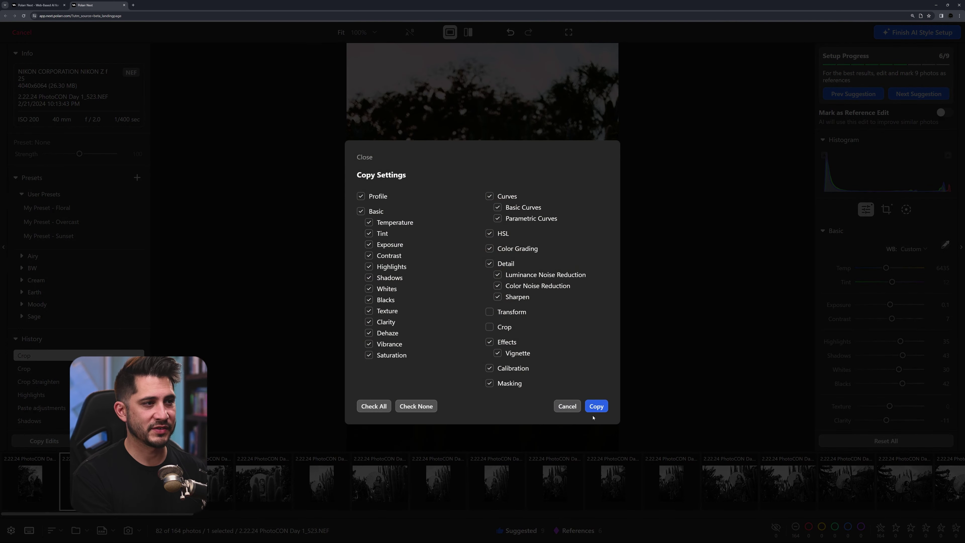
left_click(595, 403)
left_click(944, 113)
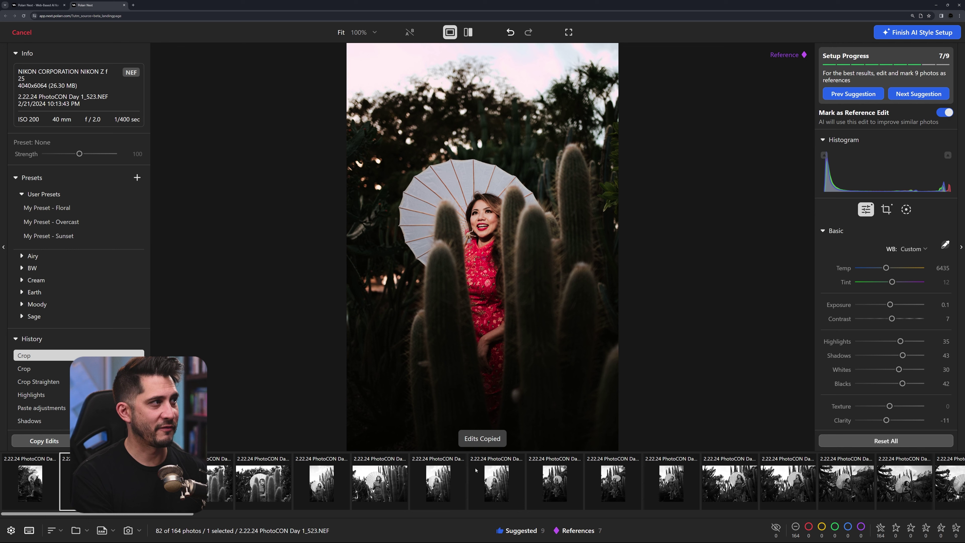
Paste the copied edits onto 2.22.24 PhotoCON Day 1_541.NEF, and set exposure to 0.75, contrast to 11, highlights to -8 and shadows to 53
left_click(553, 497)
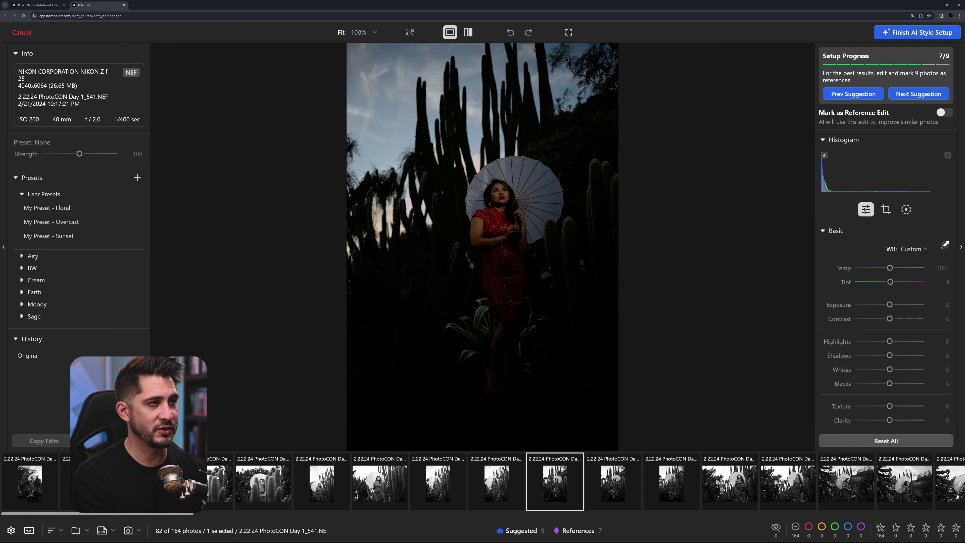
key("ctrl+v")
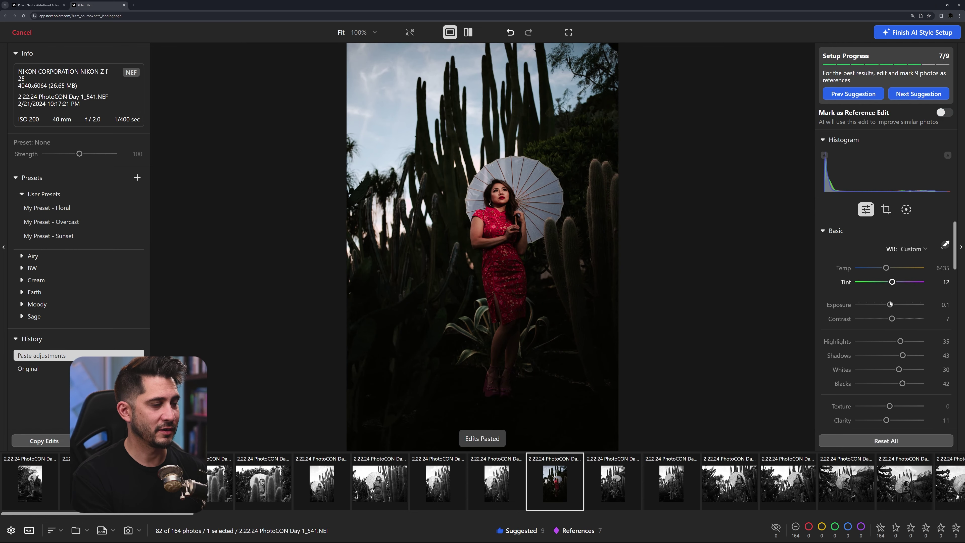
left_click_drag(889, 304, 887, 341)
left_click_drag(902, 355, 905, 355)
Mark the photo as a reference edit and open 2.22.24 PhotoCON Day 1_728.NEF for editing
left_click(944, 112)
scroll(642, 490, "down", 3)
scroll(642, 490, "down", 10)
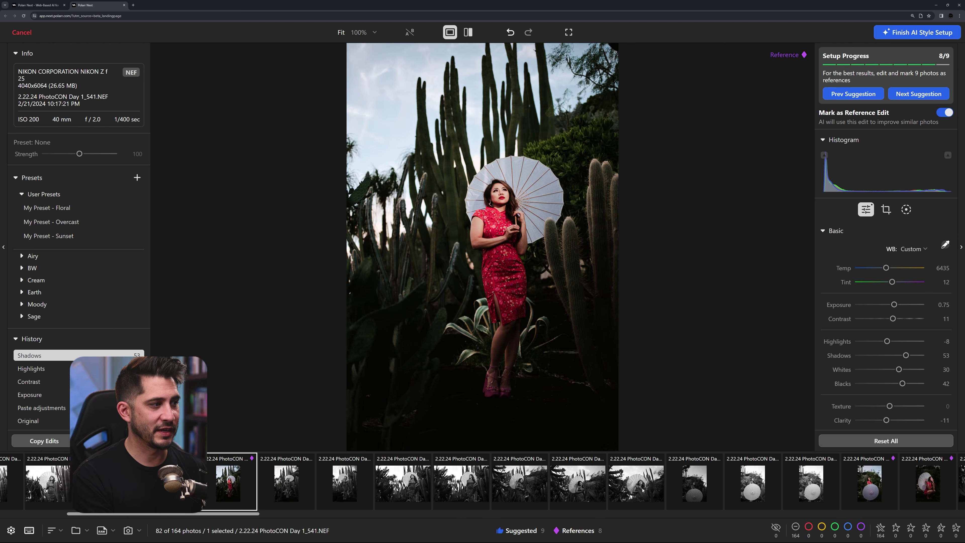
scroll(419, 502, "up", 2)
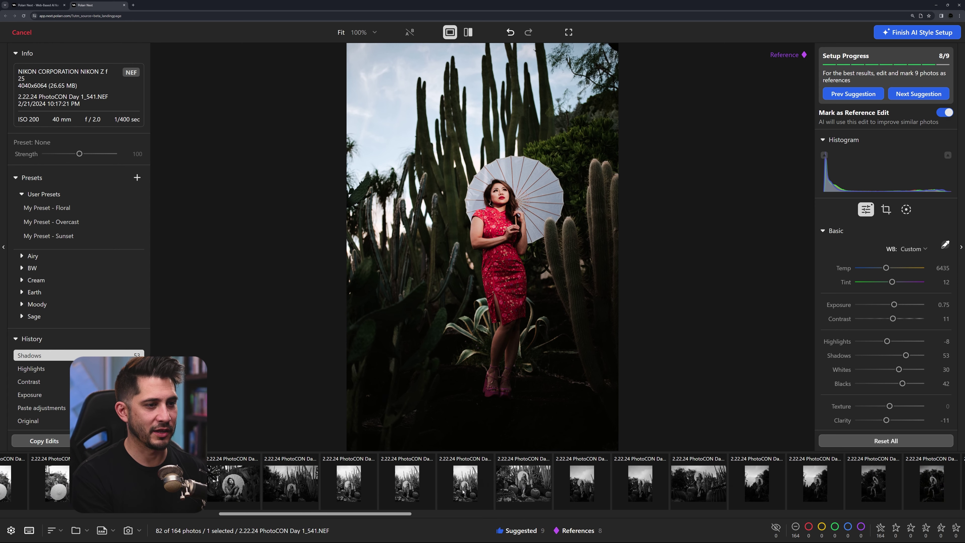
scroll(430, 500, "down", 15)
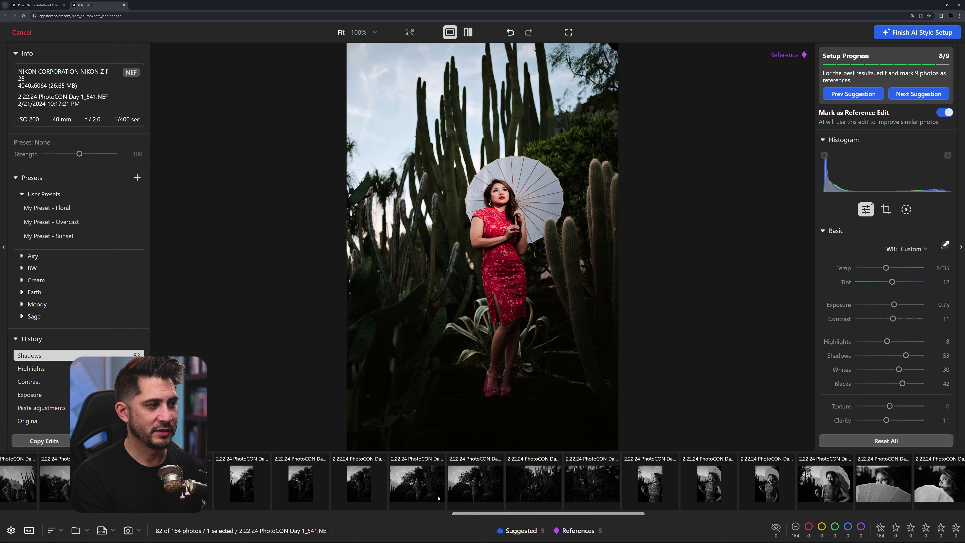
left_click(587, 485)
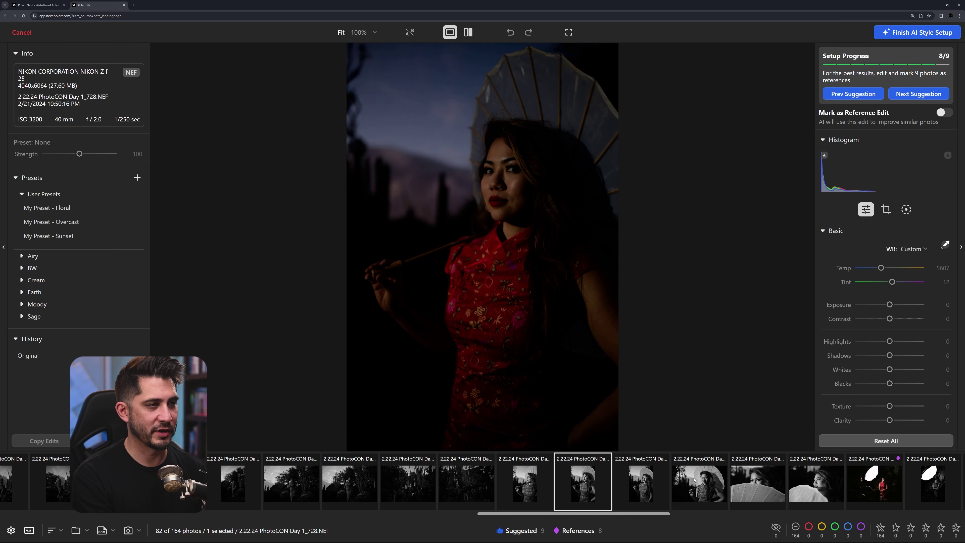
Paste the copied edits onto 2.22.24 PhotoCON Day 1_716.NEF, and set exposure to 1.55, contrast to 0, highlights to -3 and shadows to 41
scroll(571, 495, "up", 2)
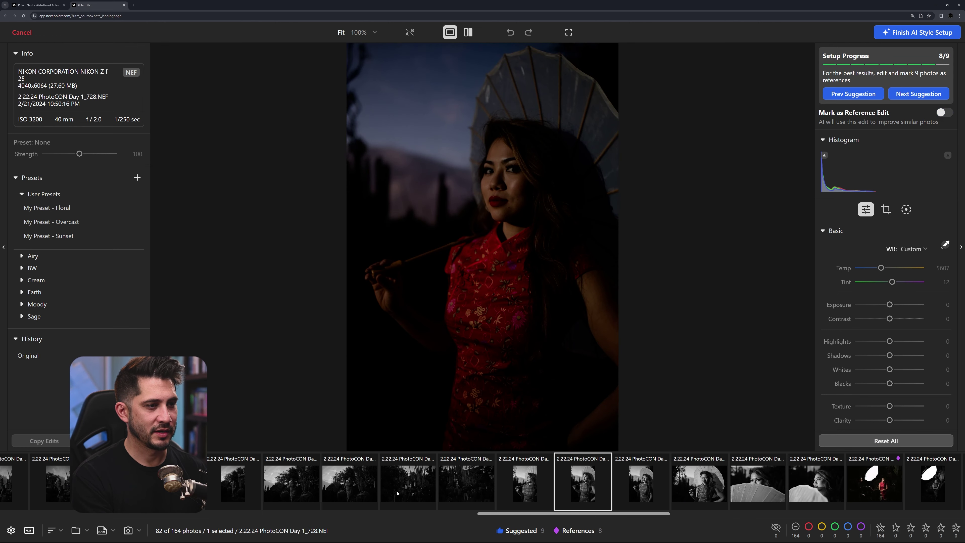
left_click(407, 493)
left_click(346, 490)
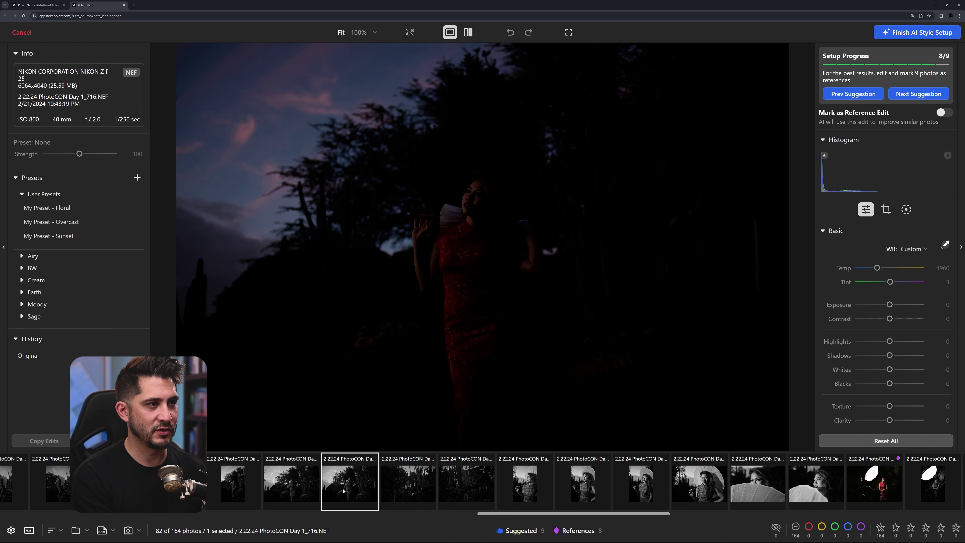
key("ctrl+v")
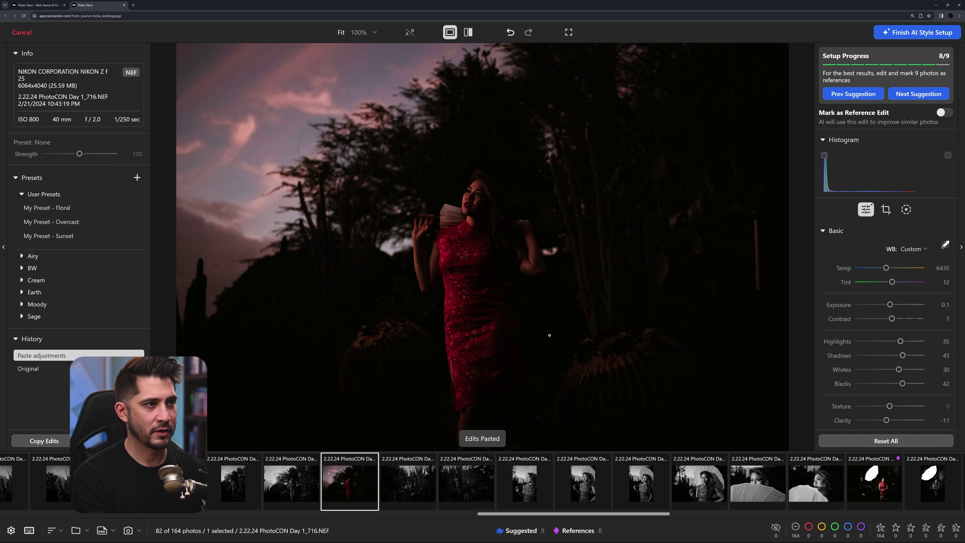
left_click_drag(890, 305, 898, 304)
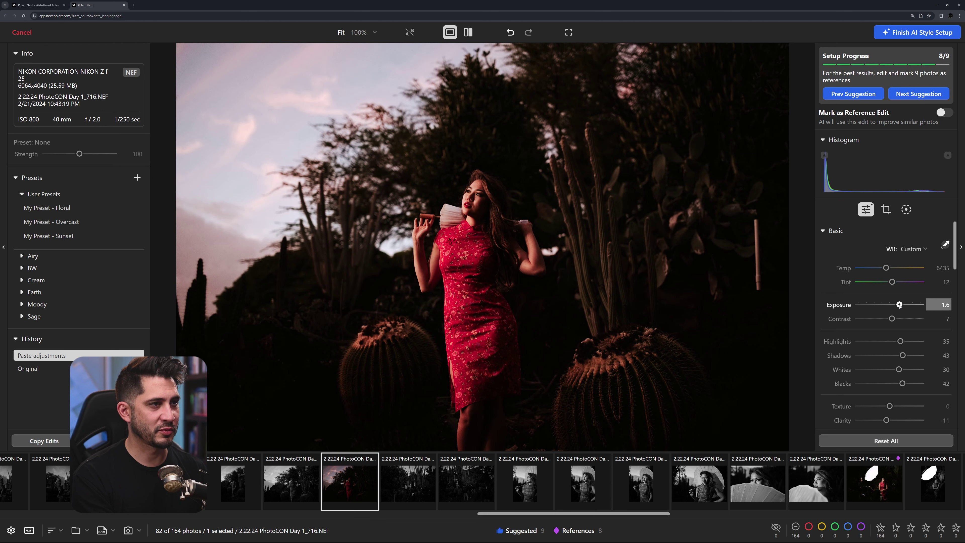
double_click(890, 319)
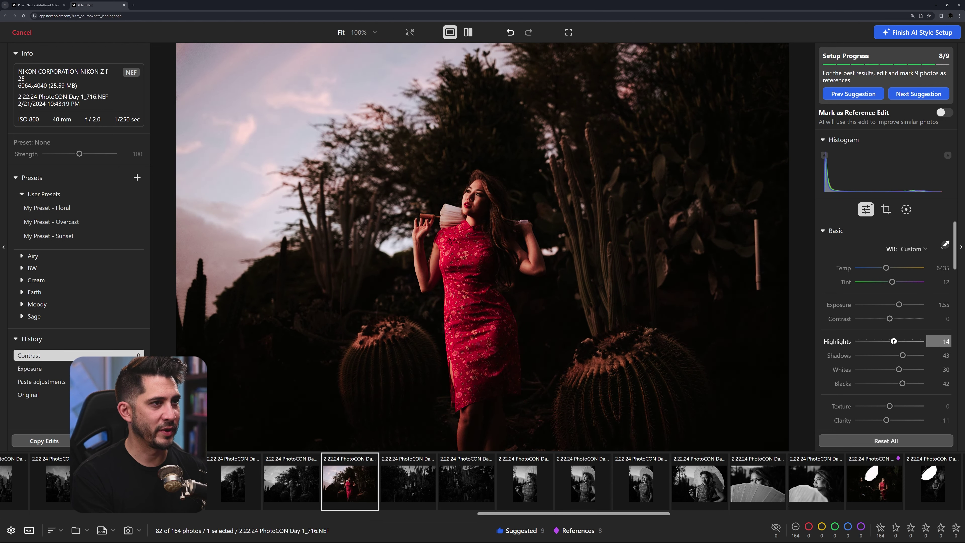
left_click_drag(902, 355, 902, 356)
Cool the photo's white balance to a temperature of 5739 with tint -14, and reduce shadows to 32
left_click_drag(885, 268, 884, 270)
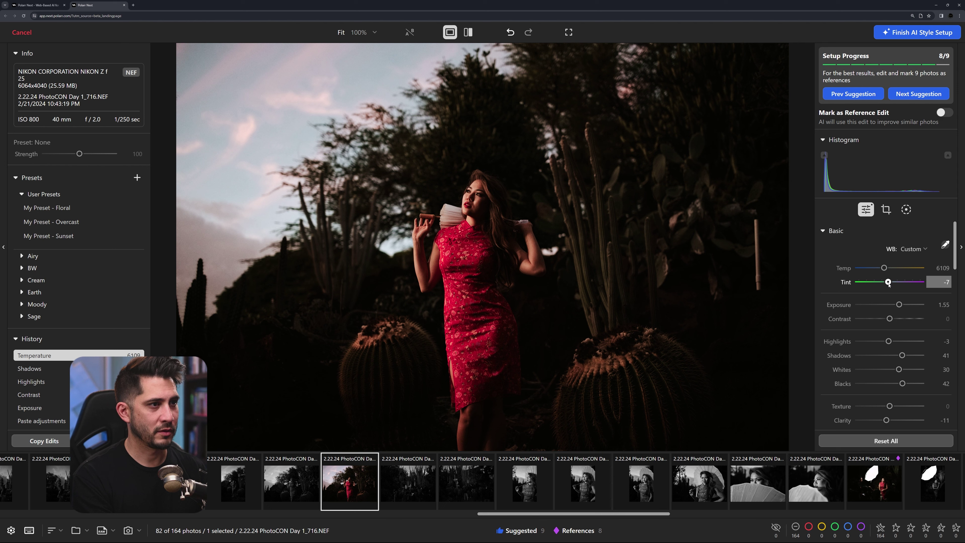
left_click(887, 282)
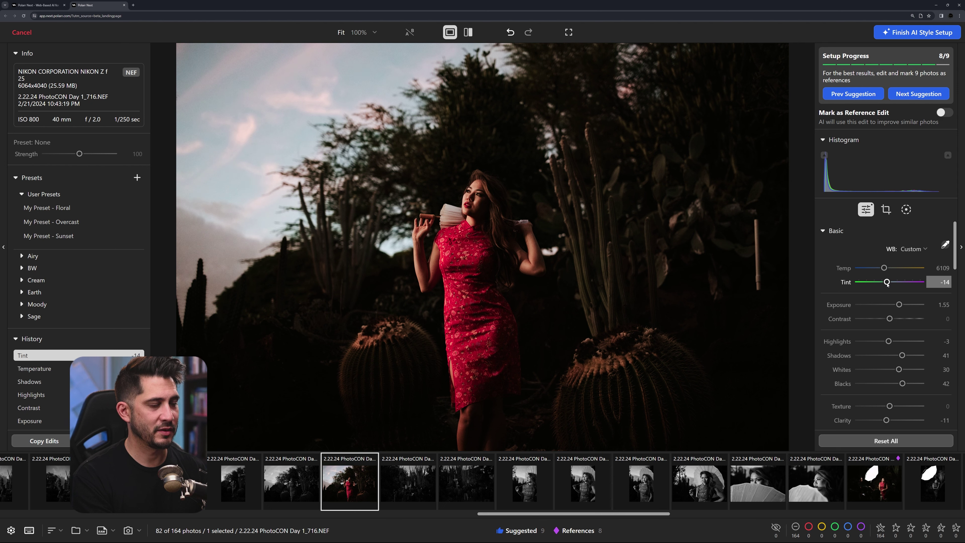
left_click_drag(884, 268, 882, 268)
left_click_drag(901, 355, 899, 355)
Mark the photo as a reference edit and finish the AI style setup
left_click(945, 113)
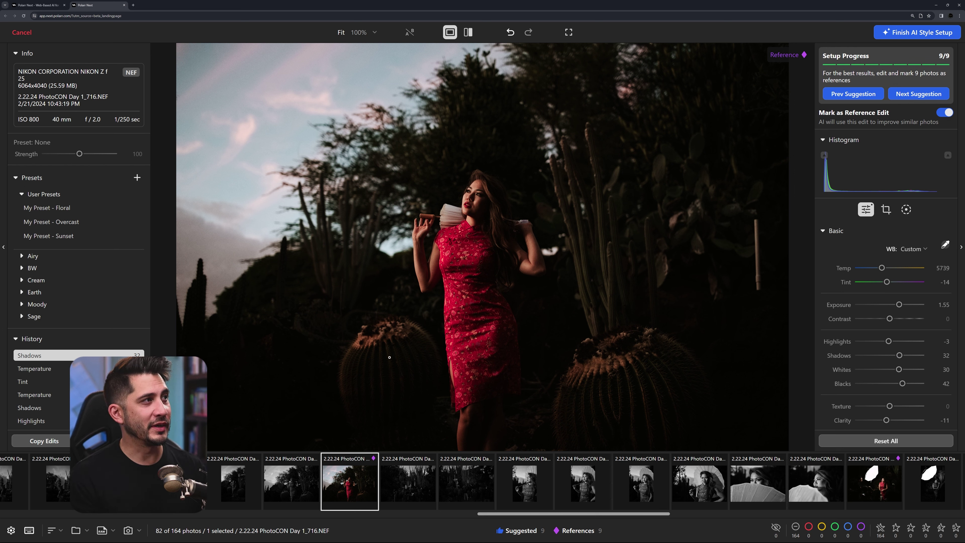
left_click(900, 34)
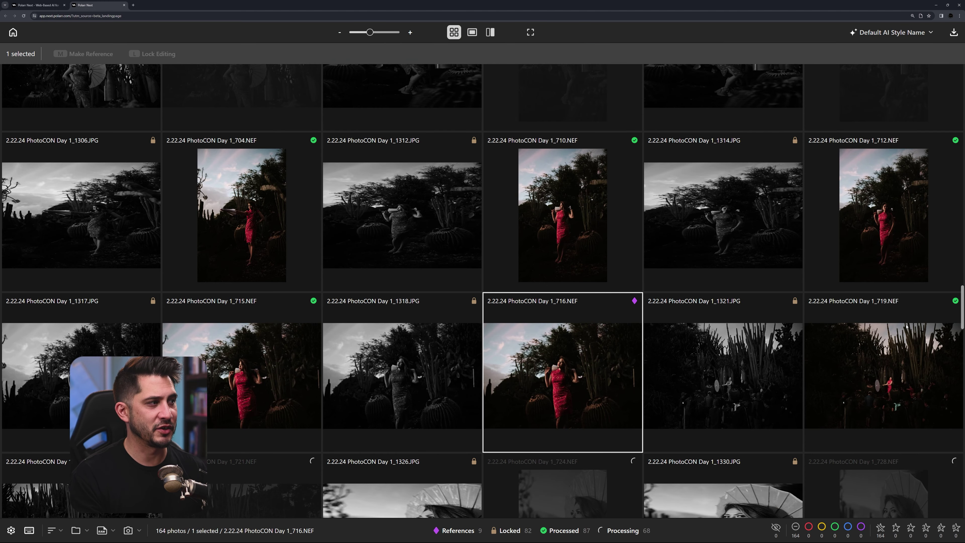
Review the AI-edited photos in the grid, and compare 2.22.24 PhotoCON Day 1_516.NEF and 2.22.24 PhotoCON Day 1_523.NEF with their black-and-white JPG versions
scroll(585, 380, "down", 10)
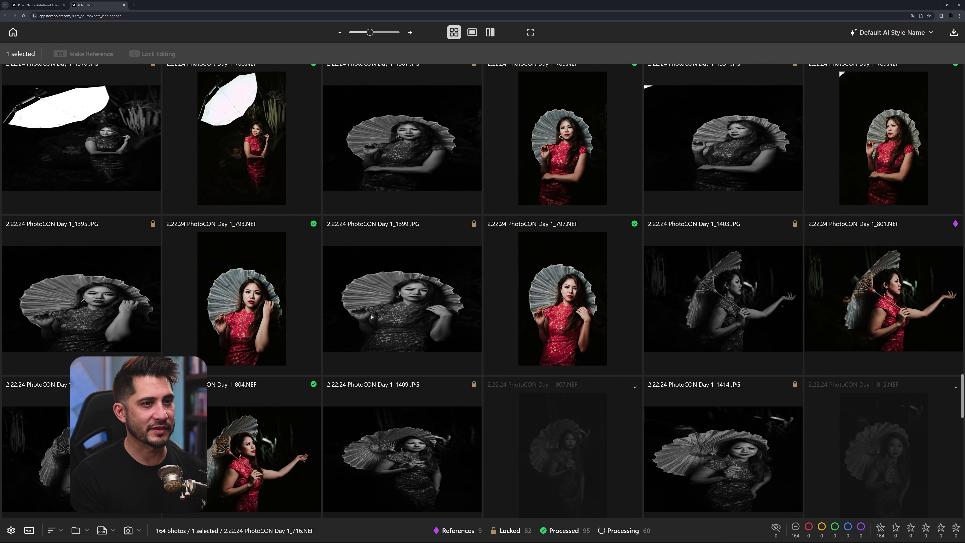
scroll(460, 289, "up", 10)
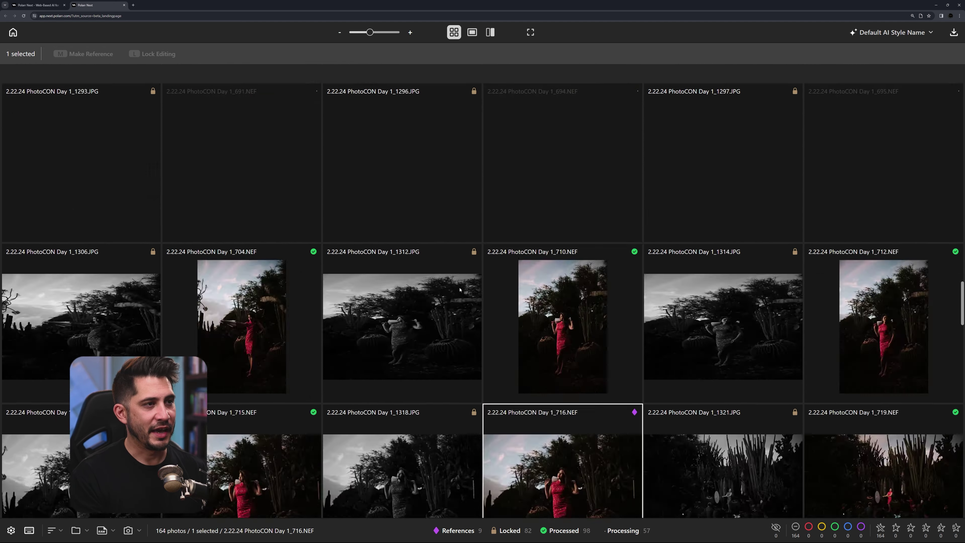
scroll(459, 290, "up", 20)
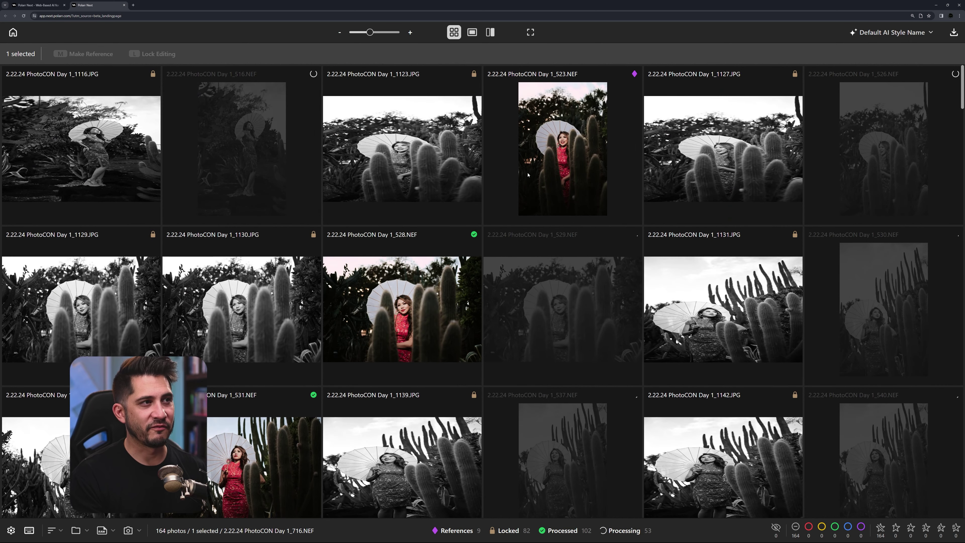
double_click(527, 175)
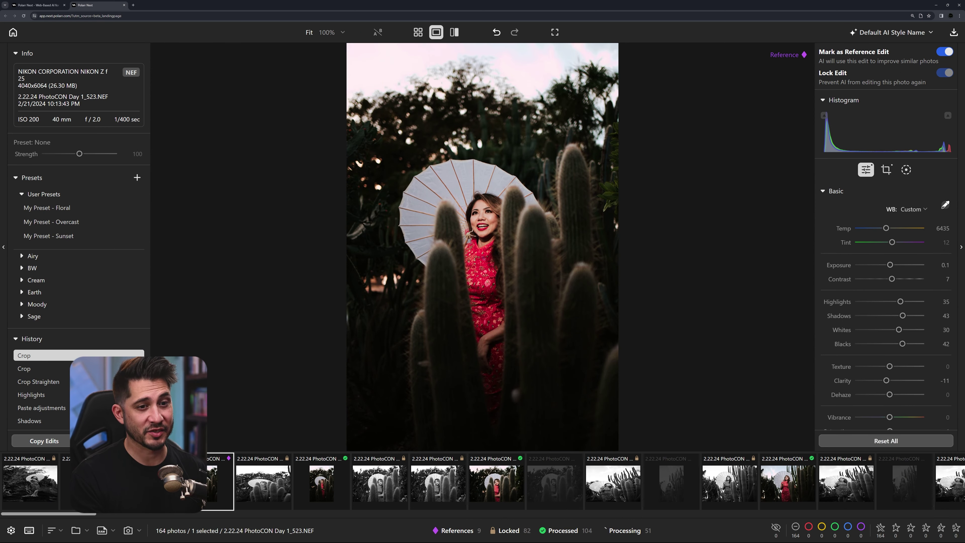
key("Left")
key("Left")
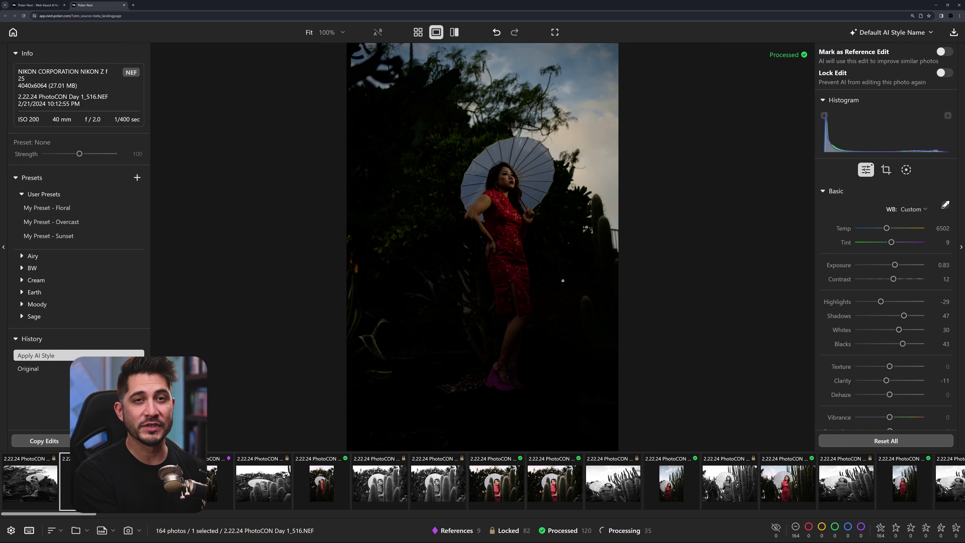
left_click(46, 486)
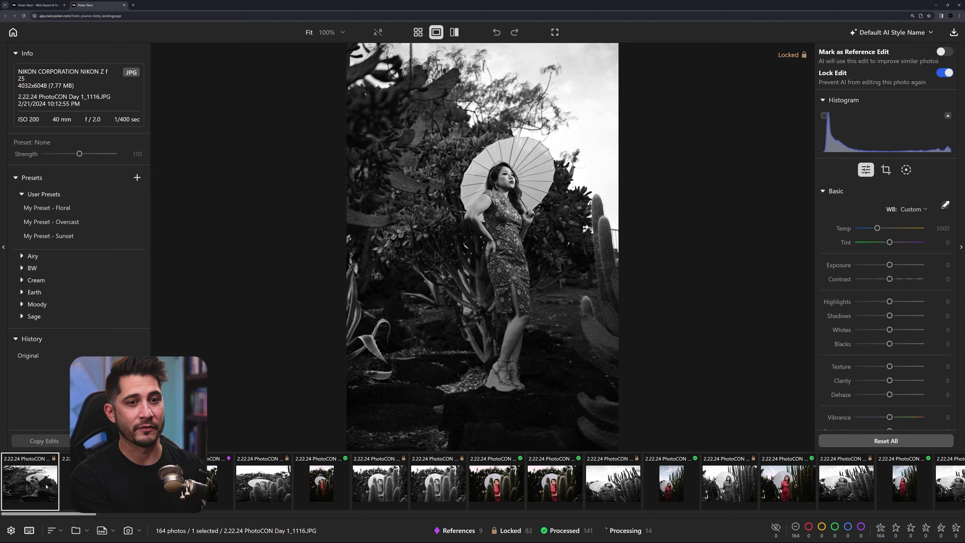
left_click(75, 483)
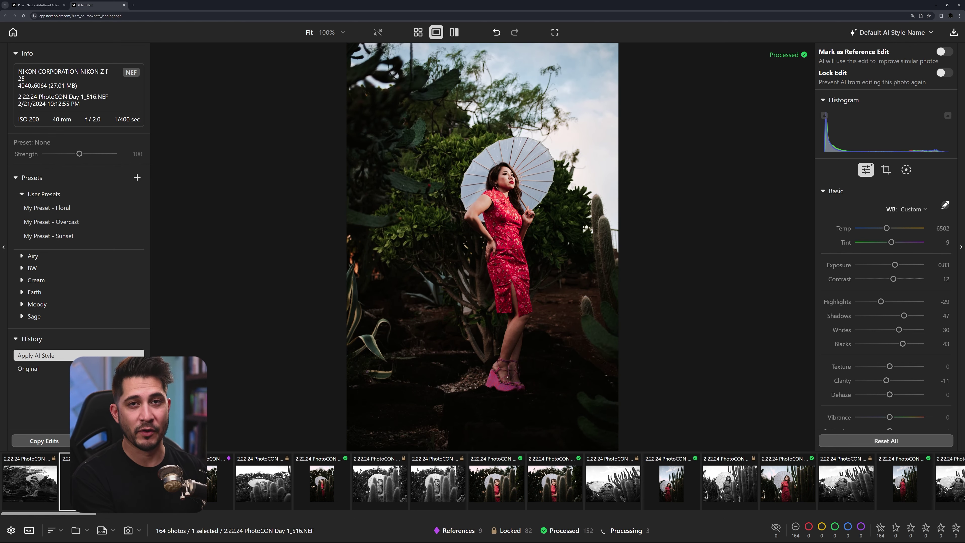
left_click(147, 482)
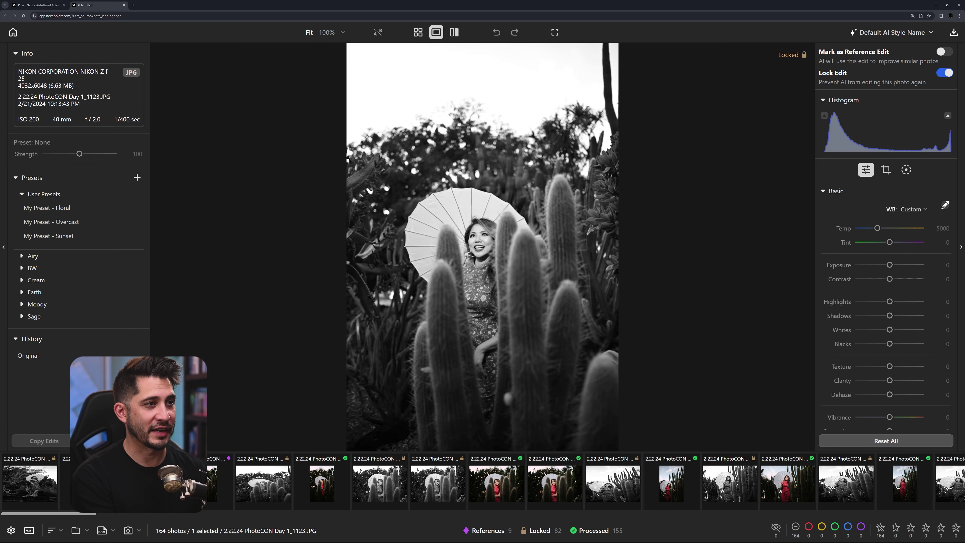
left_click(229, 472)
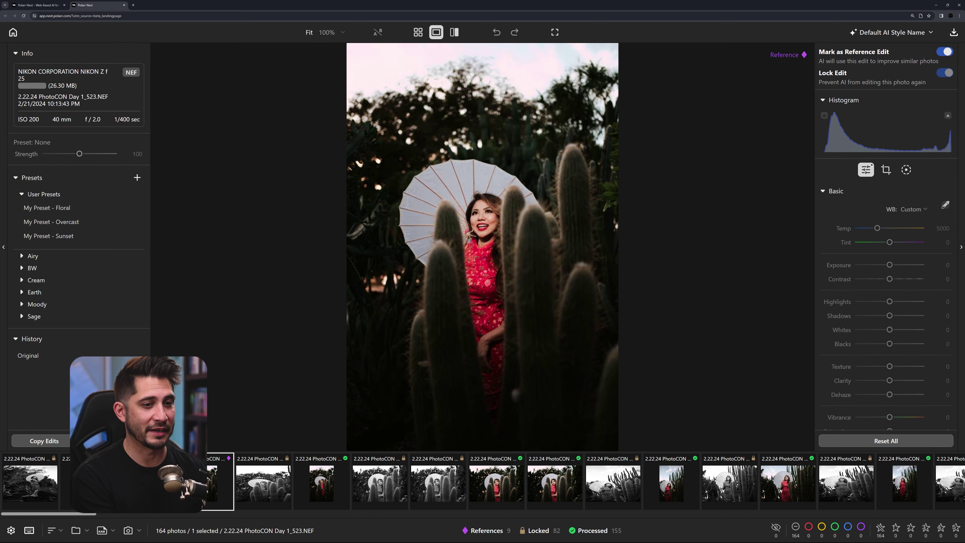
View 2.22.24 PhotoCON Day 1_526.NEF, filter the project to NEF files only, and look through the AI-edited photos in the grid
left_click(321, 483)
left_click(102, 531)
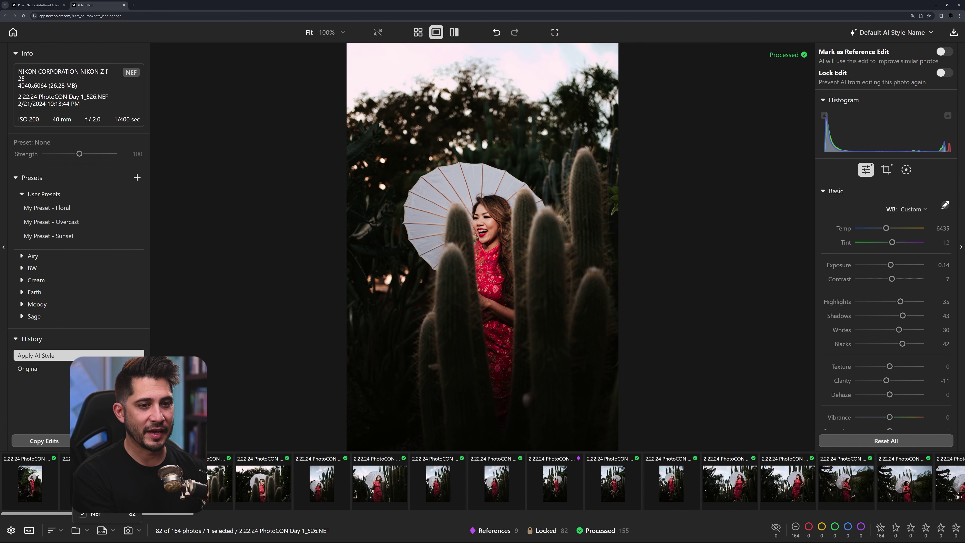
key("g")
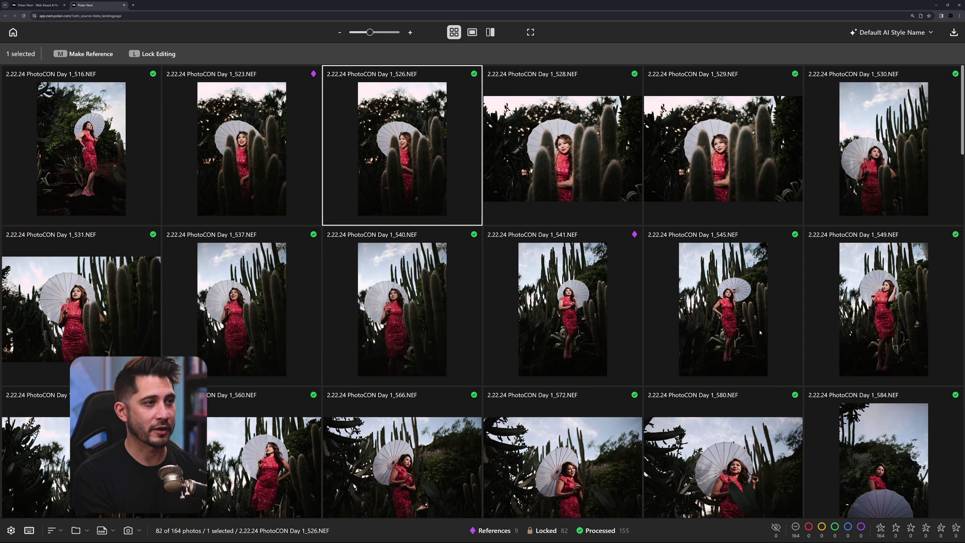
scroll(499, 366, "down", 15)
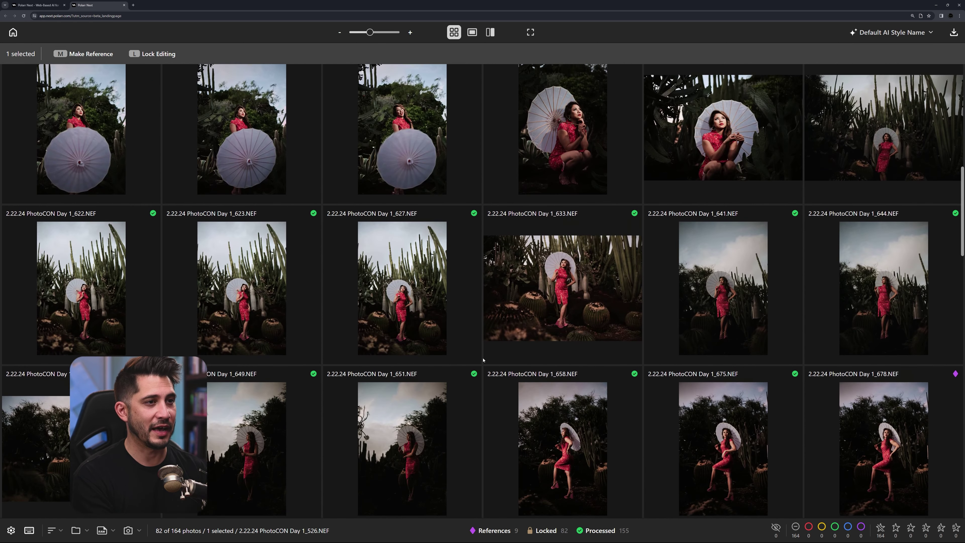
scroll(483, 360, "down", 10)
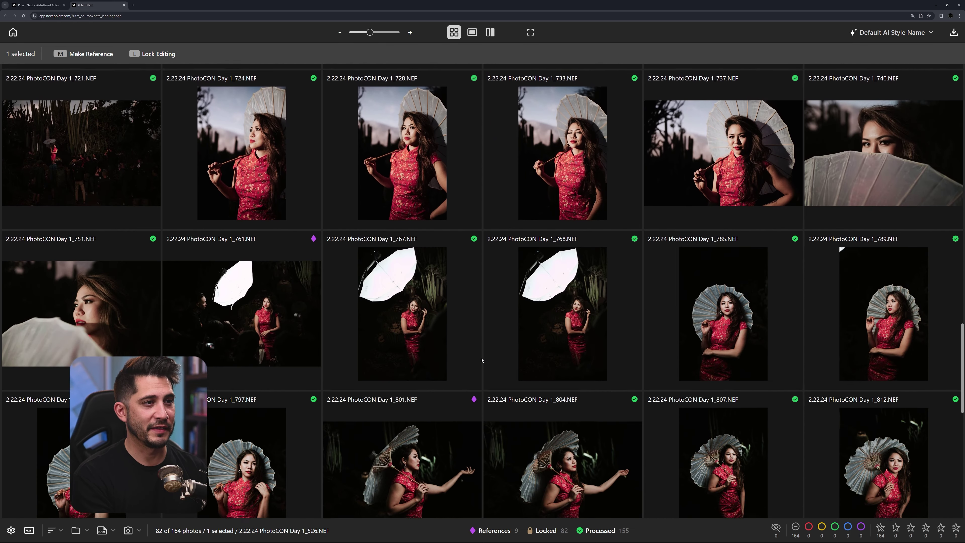
scroll(481, 359, "up", 20)
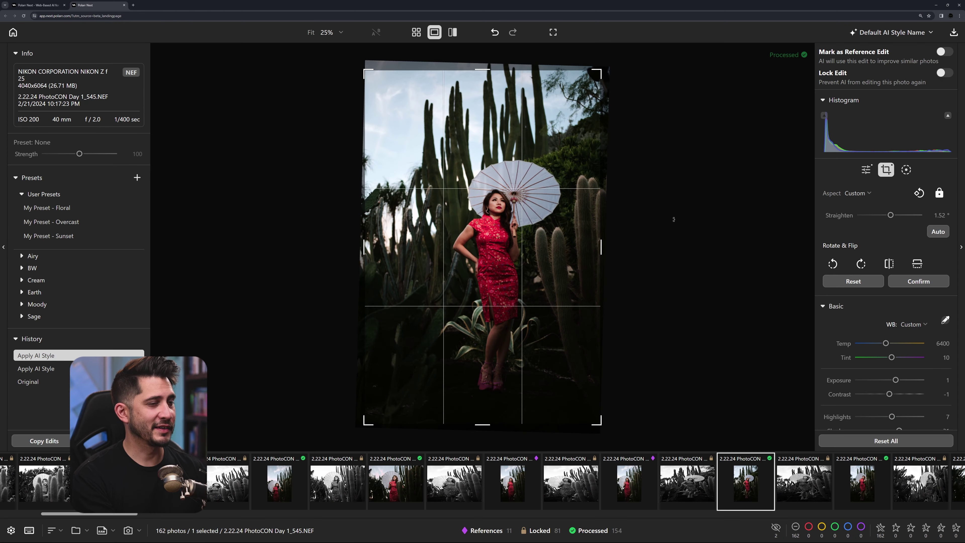
Straighten 2.22.24 PhotoCON Day 1_545.NEF by about 1.52°
left_click_drag(423, 106, 423, 106)
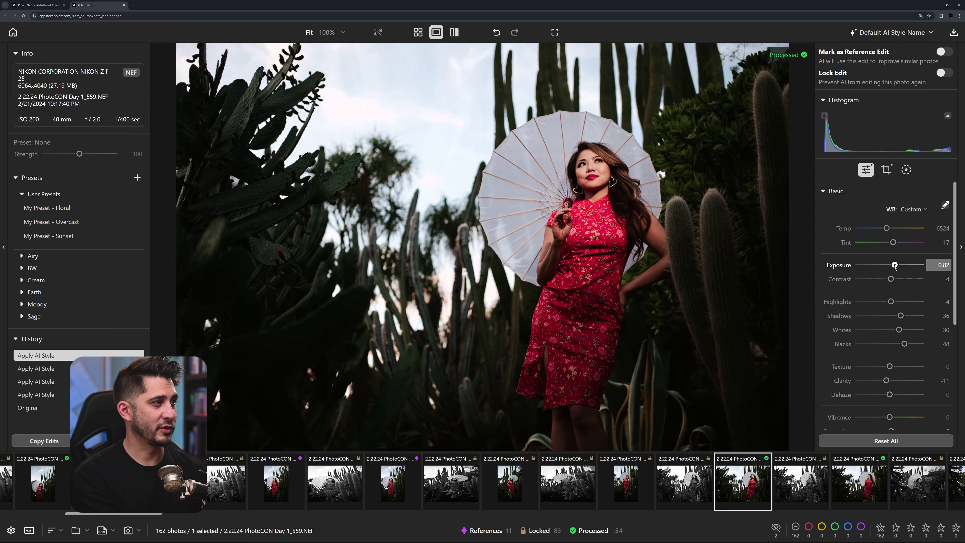
Set the exposure of 2.22.24 PhotoCON Day 1_559.NEF to 0.75, straighten it by about 1.48°, and mark it as a reference edit
left_click_drag(894, 266, 894, 266)
key("c")
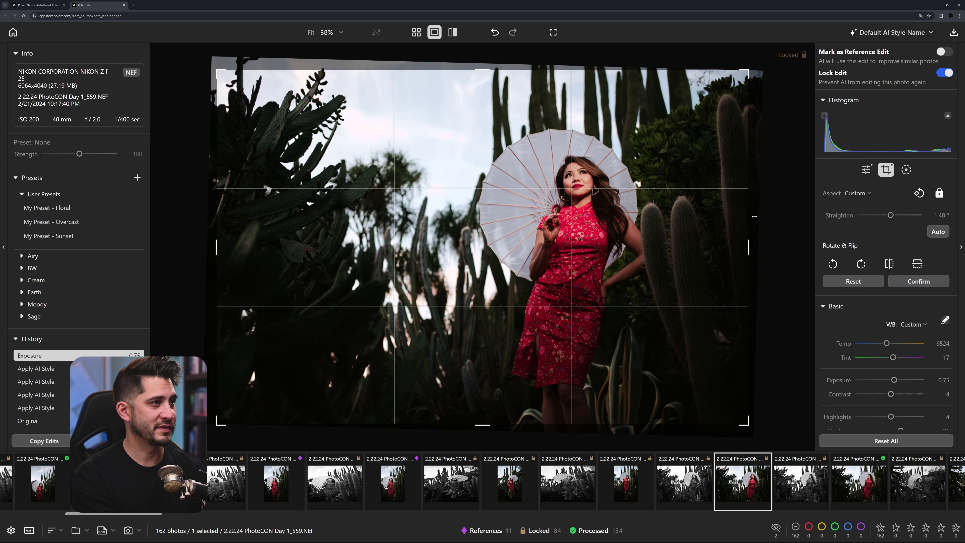
key("Return")
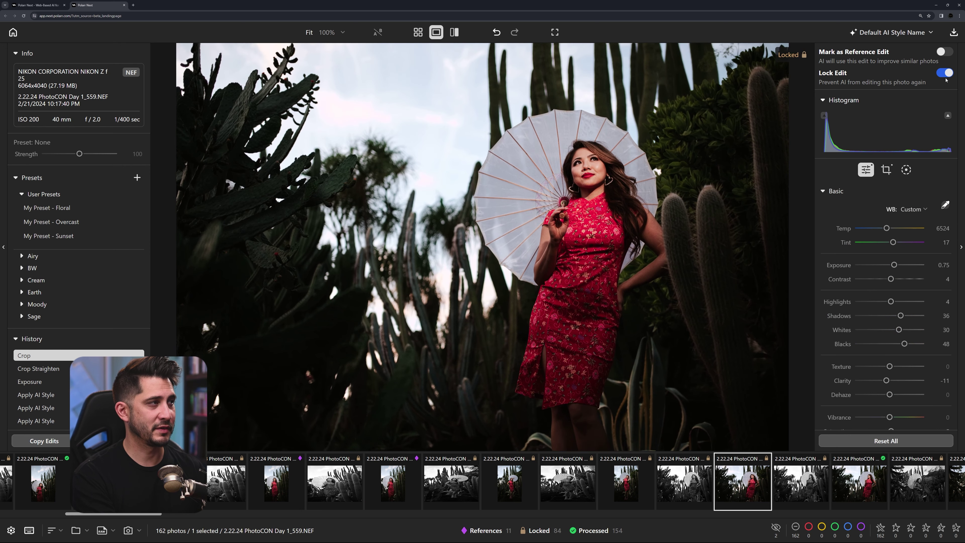
left_click(943, 52)
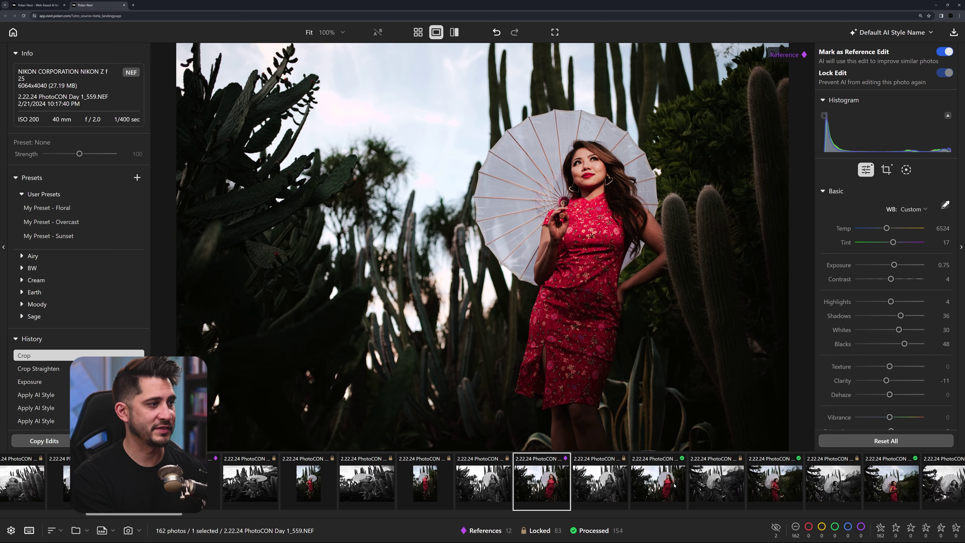
Return to the photo grid, enlarge its thumbnails to four per row, and open 2.22.24 PhotoCON Day 1_584.NEF for editing
left_click(418, 32)
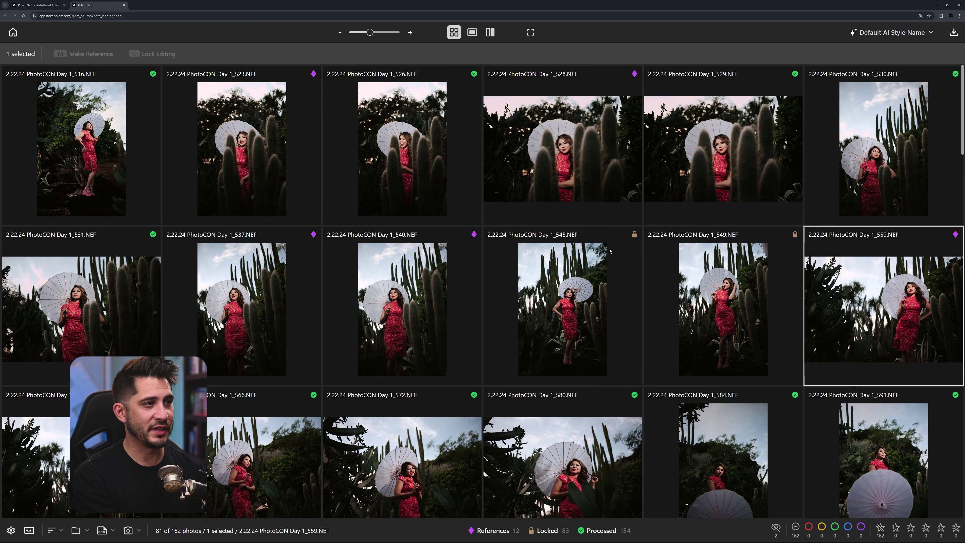
scroll(608, 283, "down", 2)
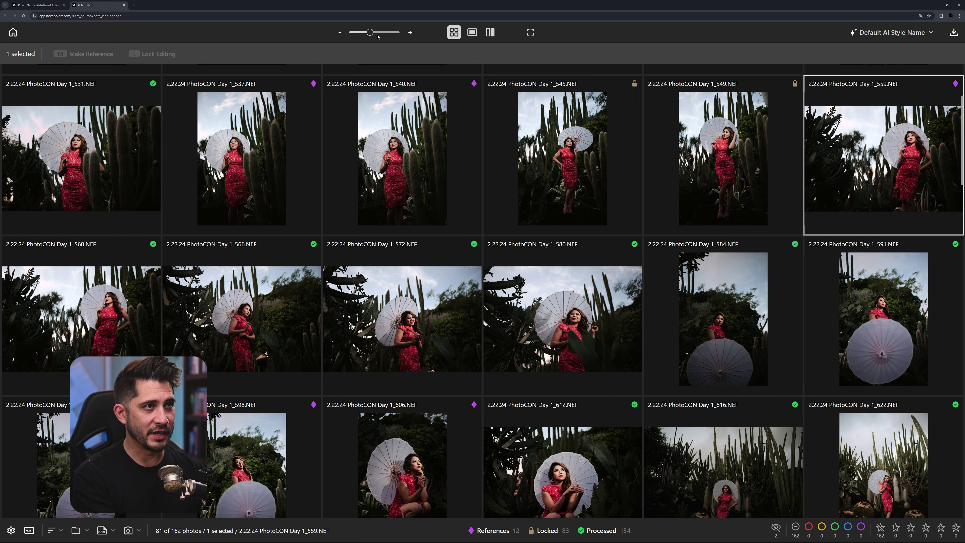
left_click_drag(374, 35, 387, 33)
scroll(425, 352, "down", 6)
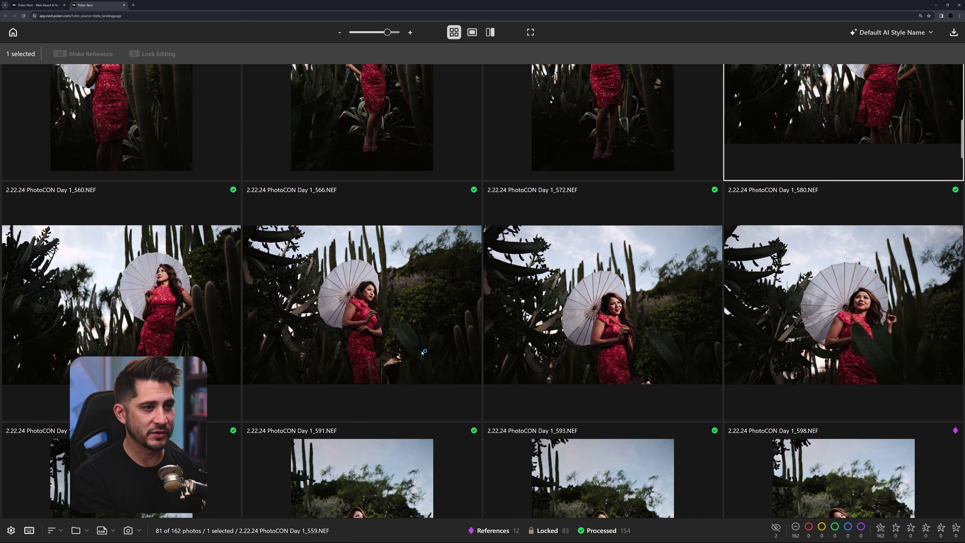
scroll(285, 335, "down", 1)
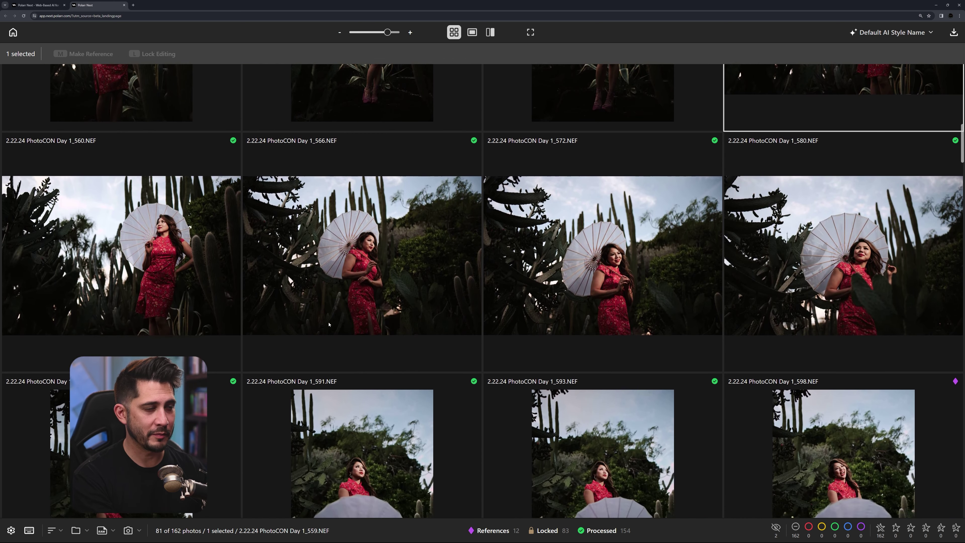
scroll(628, 275, "down", 3)
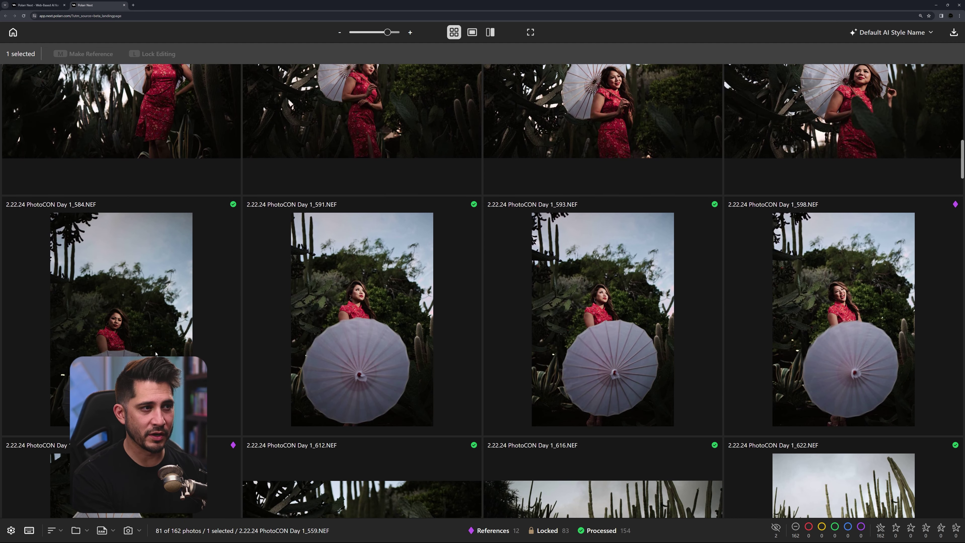
double_click(155, 354)
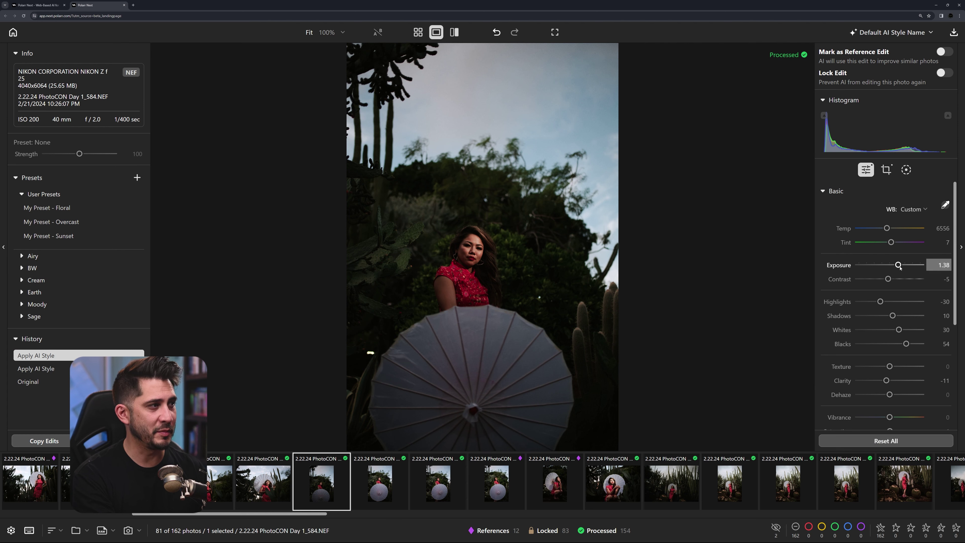
Raise the photo's exposure to 1.95 and straighten it by about 2.22°
left_click_drag(899, 268, 901, 267)
left_click_drag(901, 267, 902, 267)
left_click(885, 169)
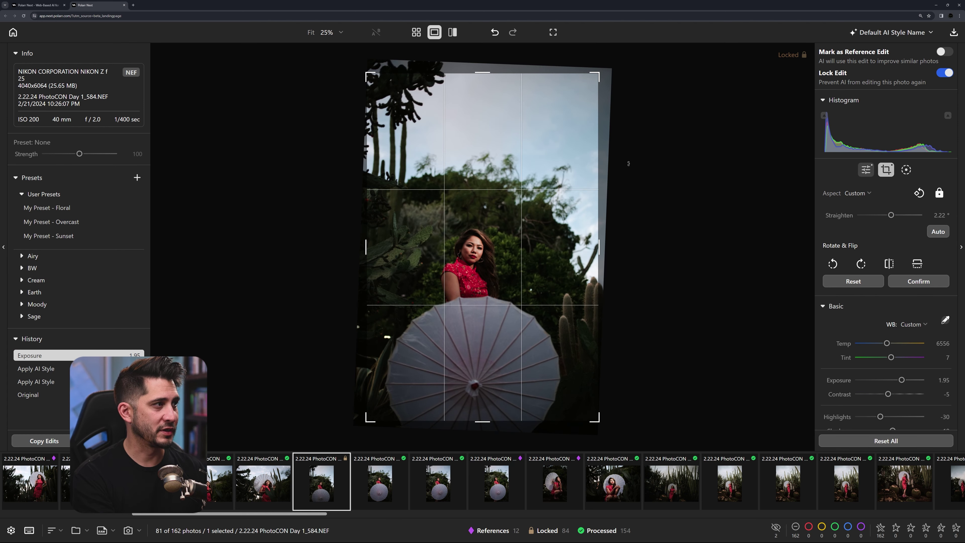
left_click(865, 170)
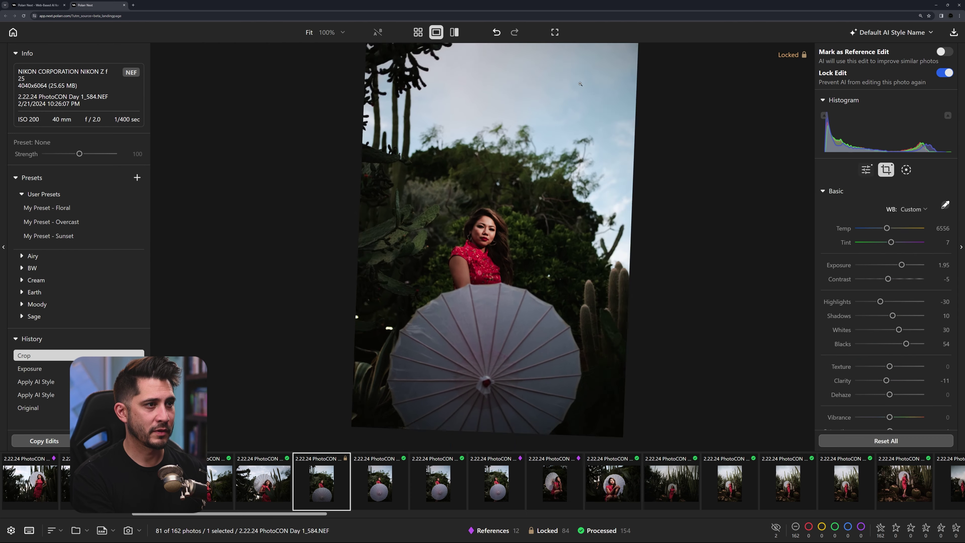
Mark 2.22.24 PhotoCON Day 1_584.NEF as a reference edit and open 2.22.24 PhotoCON Day 1_616.NEF for editing
key("r")
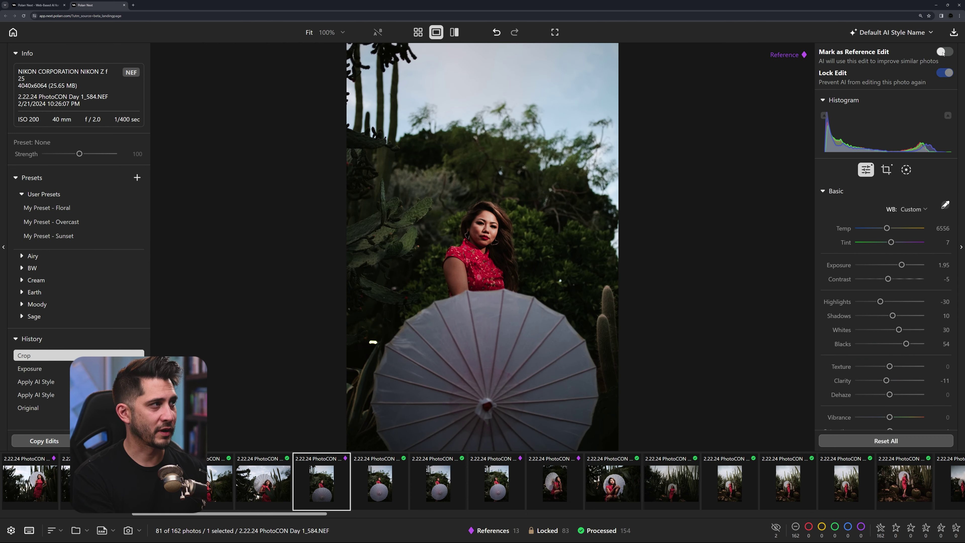
key("Right")
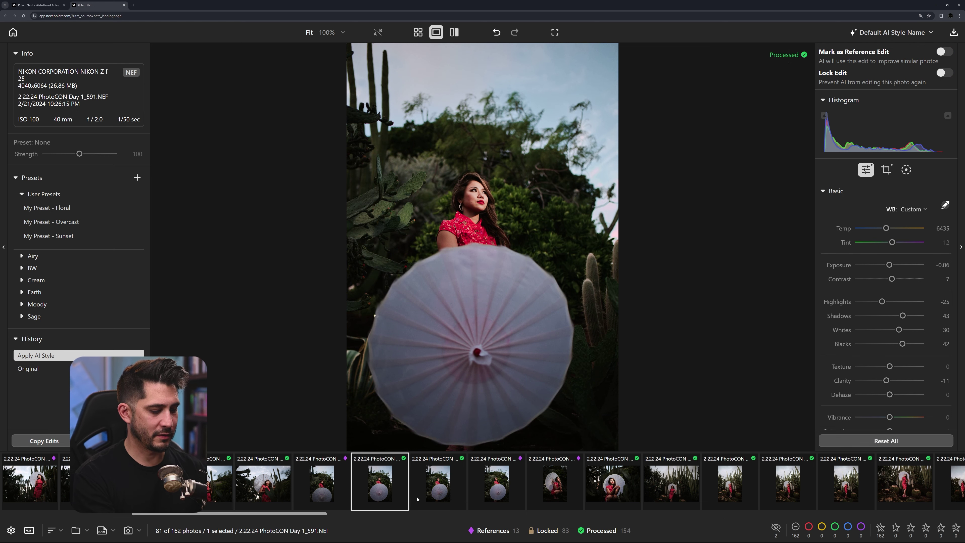
left_click(671, 482)
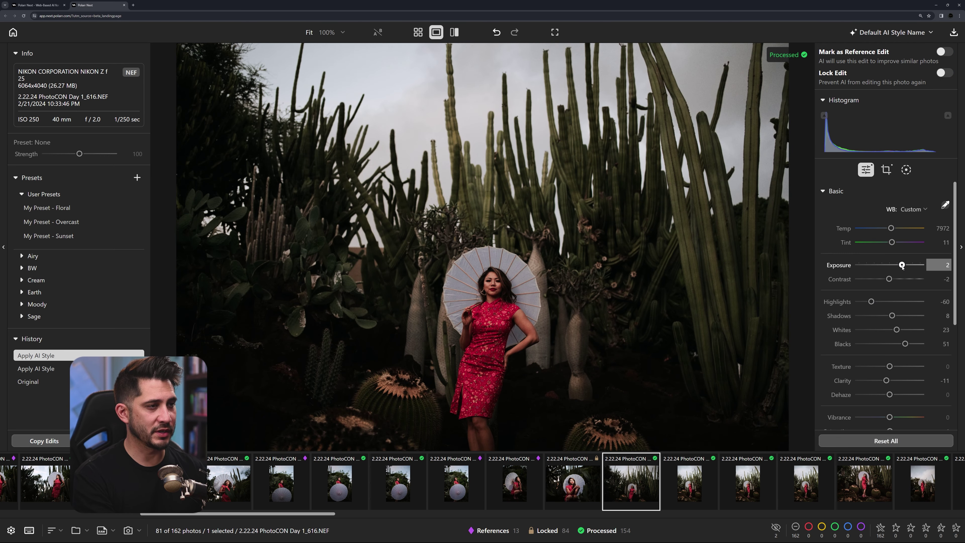
Set the photo's exposure to 2, highlights to -5, shadows to 39, whites to 19 and blacks to 40, and straighten it by about 1.54°
key("l")
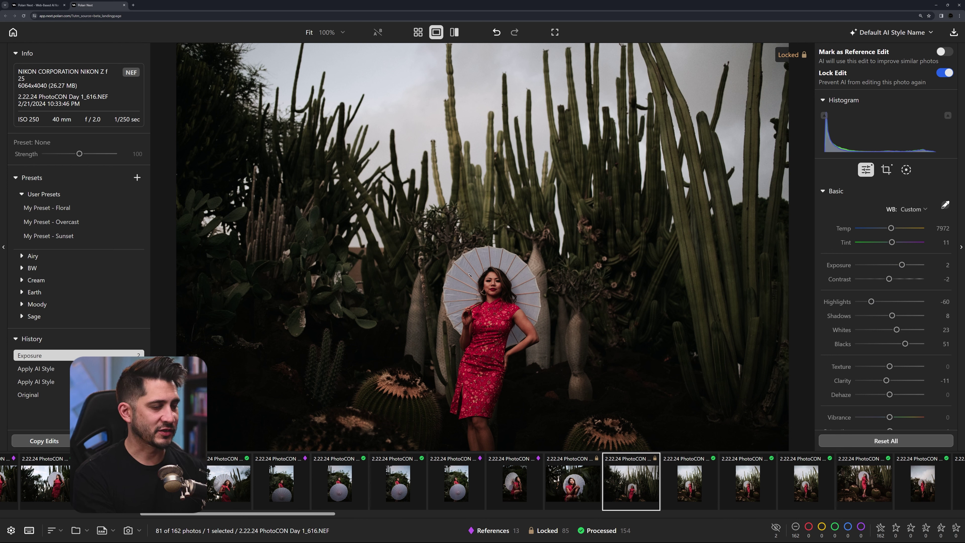
left_click_drag(871, 301, 903, 344)
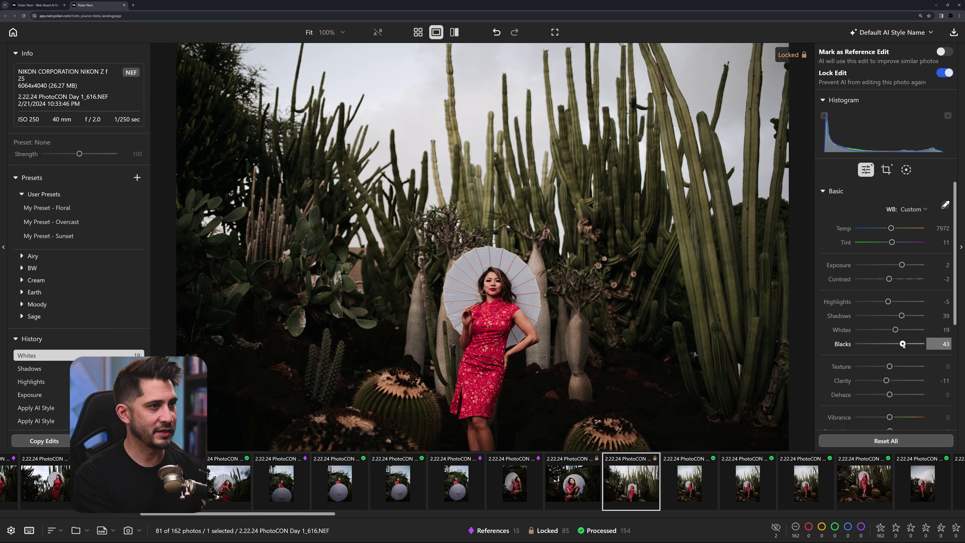
left_click(886, 170)
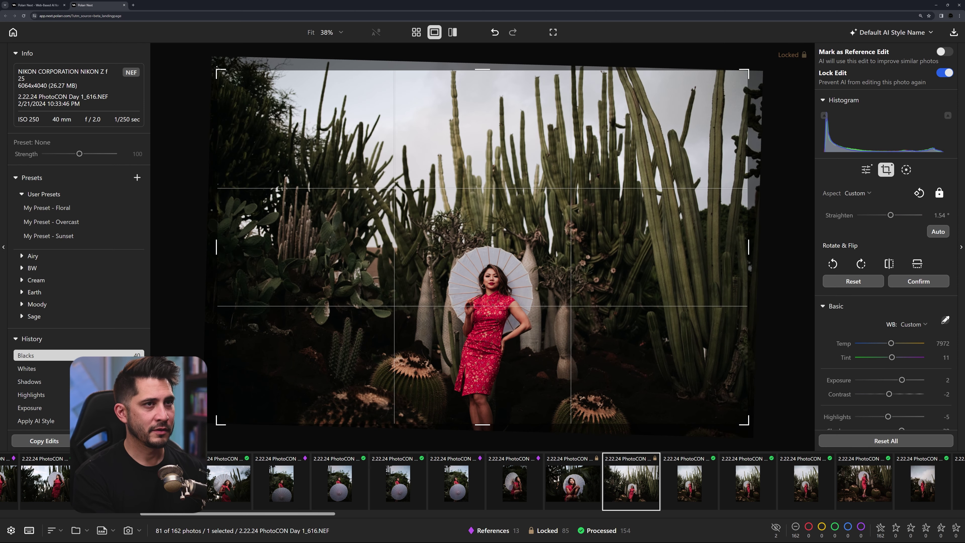
key("Return")
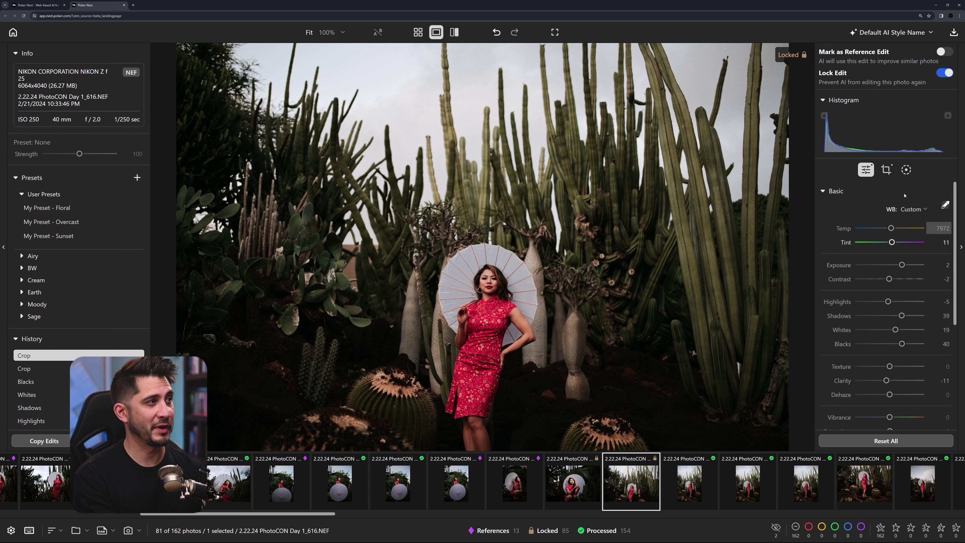
Add a subject mask to the photo, invert it to cover the background, and set its clarity to -53
left_click(911, 168)
left_click(745, 68)
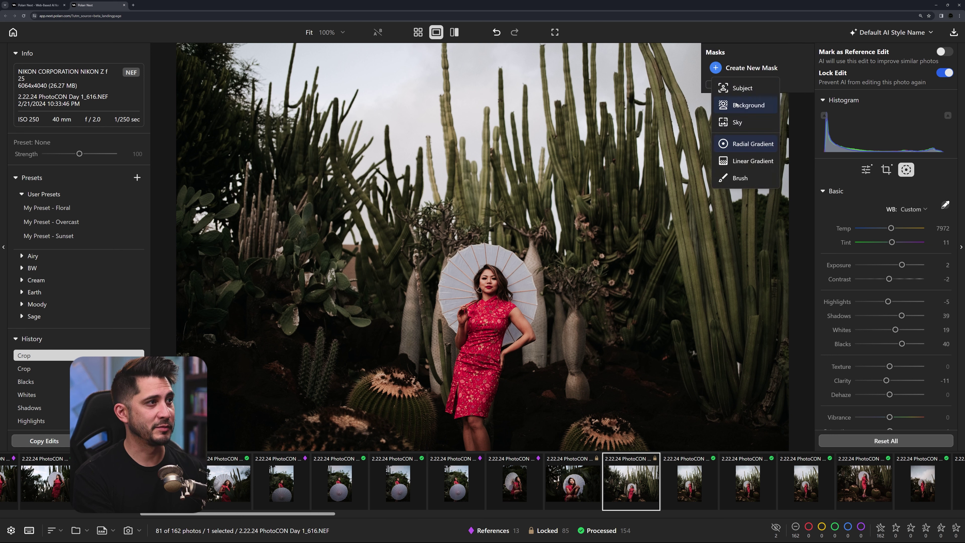
left_click(737, 91)
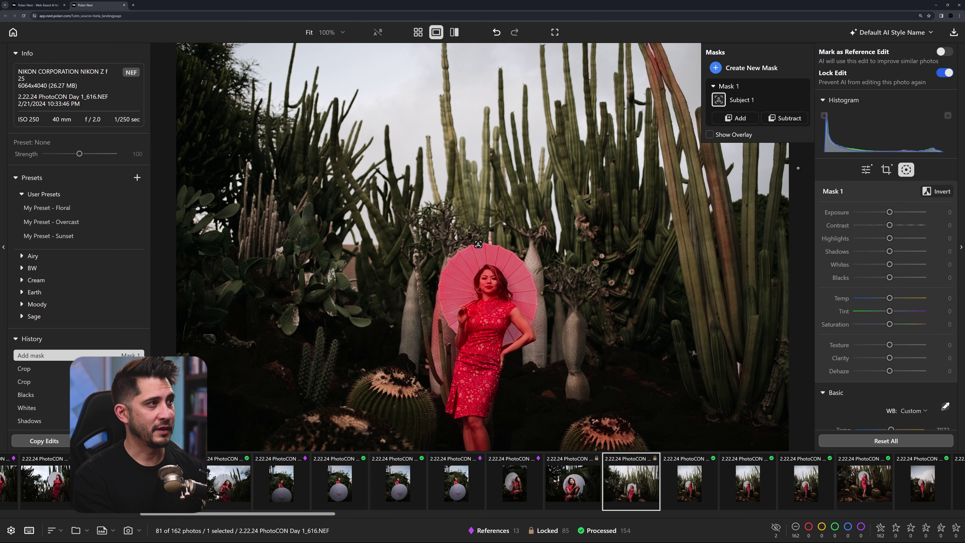
left_click(935, 192)
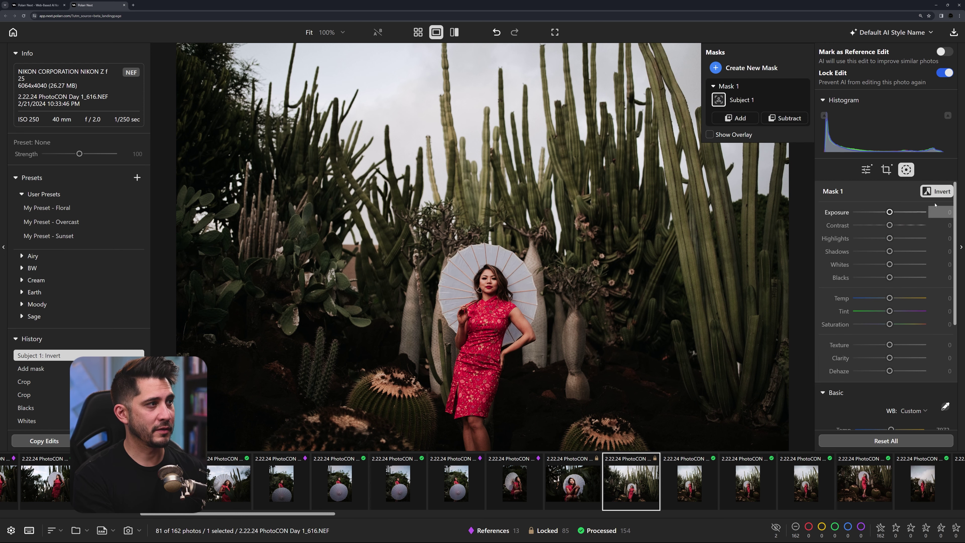
mouse_move(735, 134)
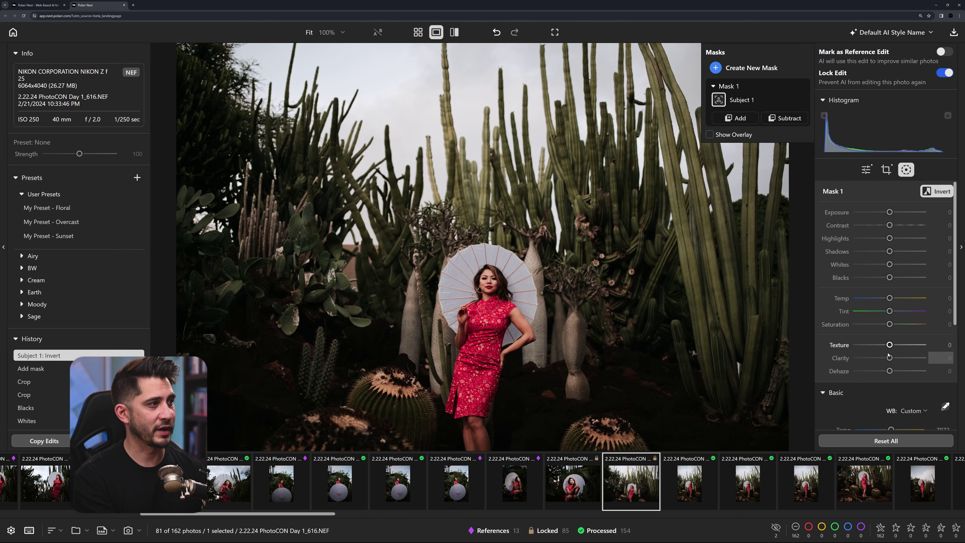
left_click_drag(889, 357, 873, 359)
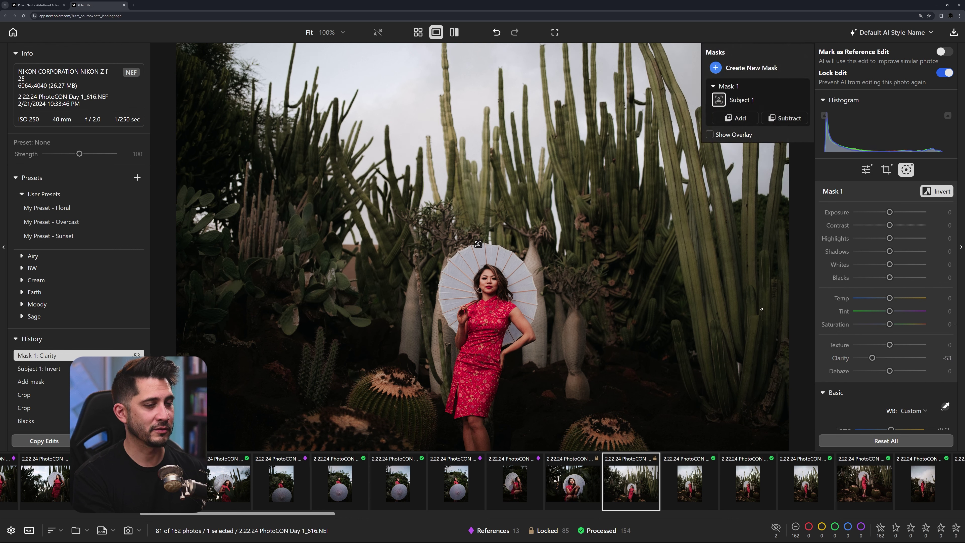
Set the exposure of 2.22.24 PhotoCON Day 1_622.NEF to 1, then straighten and crop the photo
key("Right")
key("l")
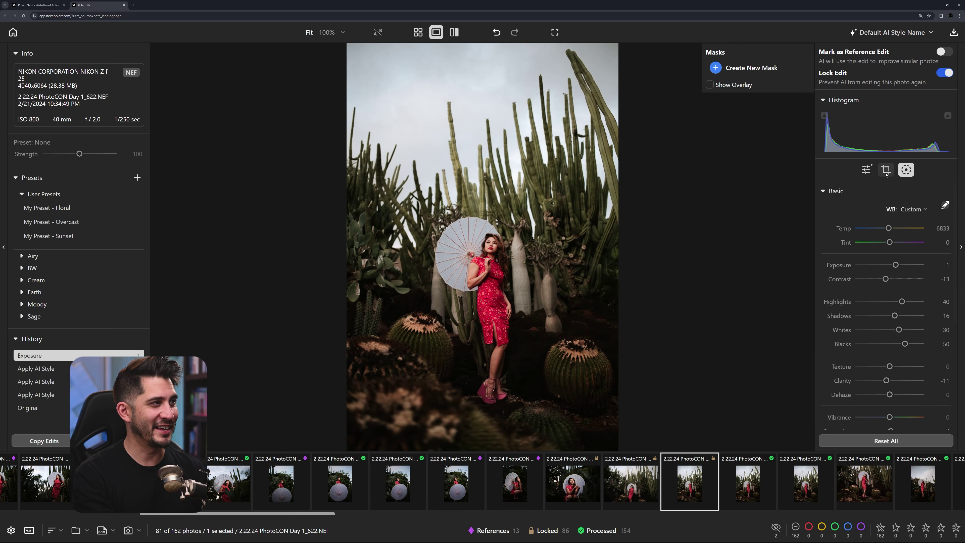
left_click(886, 169)
left_click_drag(646, 202, 647, 211)
left_click_drag(366, 76, 377, 87)
left_click_drag(467, 152, 476, 141)
key("Return")
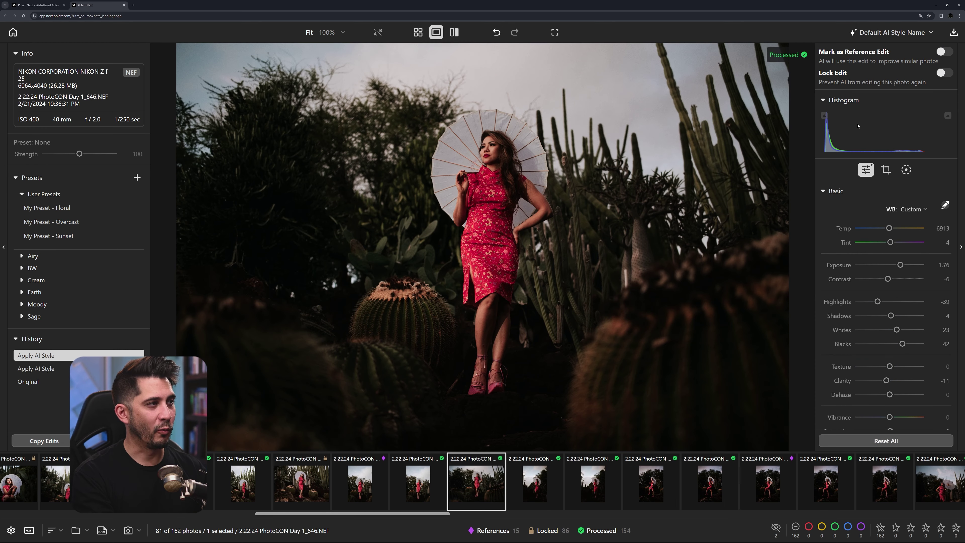
Add a subject mask to 2.22.24 PhotoCON Day 1_646.NEF with exposure 0.3, contrast 8, highlights -5 and shadows 8
left_click(906, 170)
left_click(739, 68)
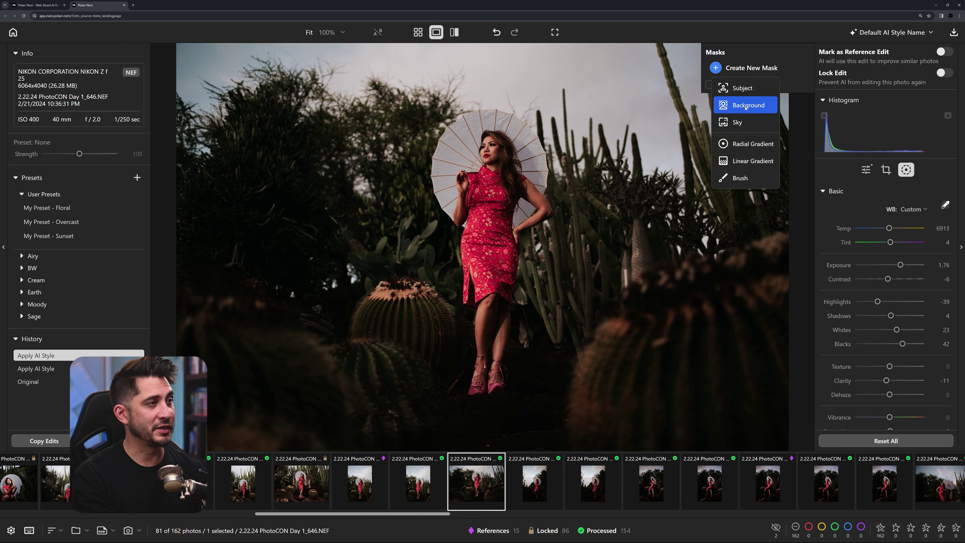
left_click(738, 89)
left_click_drag(889, 212, 893, 252)
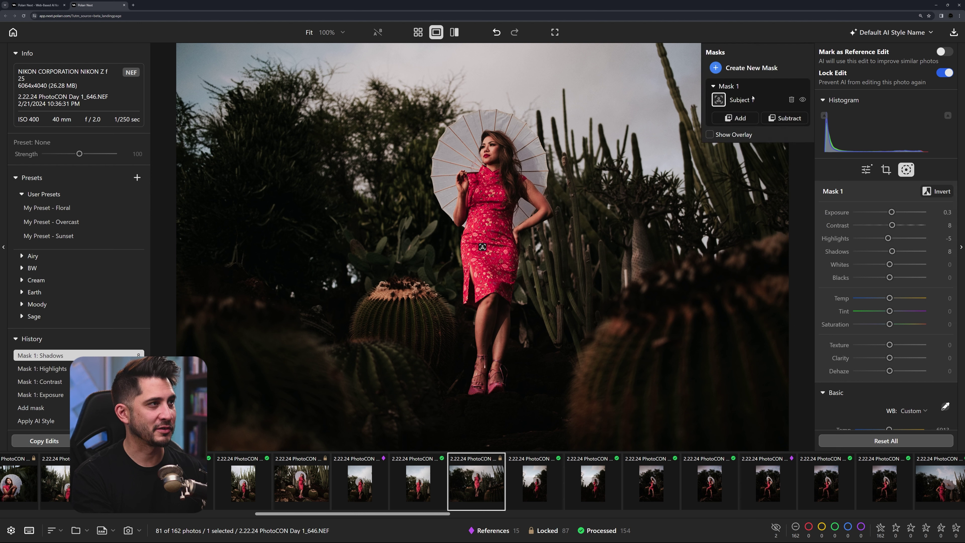
Compare the photo with and without the subject mask's adjustments
left_click(803, 100)
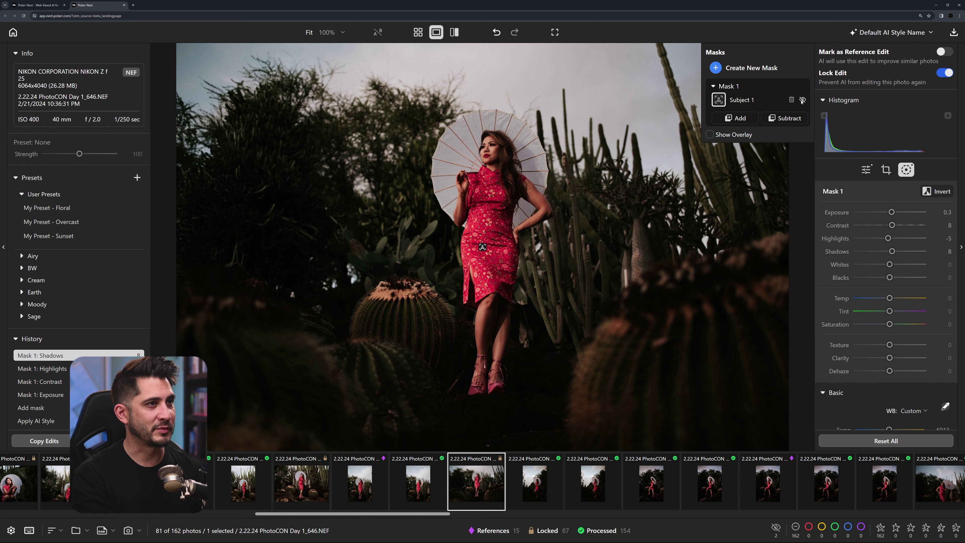
left_click(802, 100)
left_click(802, 100)
left_click(802, 100)
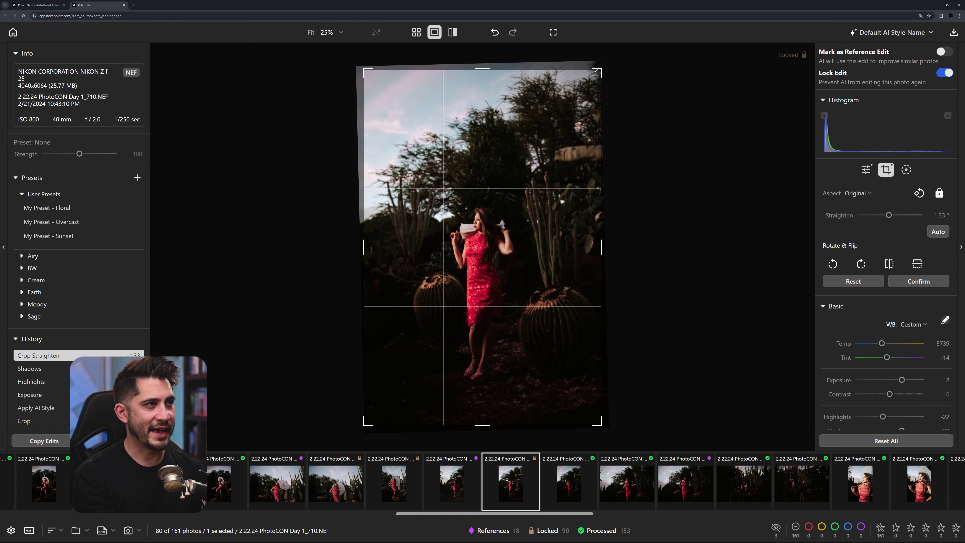
Tighten and reposition the crop of 2.22.24 PhotoCON Day 1_710.NEF, apply it, and mark the photo as a reference edit
left_click_drag(597, 70, 589, 82)
left_click_drag(444, 341, 440, 349)
key("Return")
left_click(941, 52)
Review the following photos up to 2.22.24 PhotoCON Day 1_719.NEF and set its shadows to 67, highlights to -30 and temperature to 5761
left_click(562, 488)
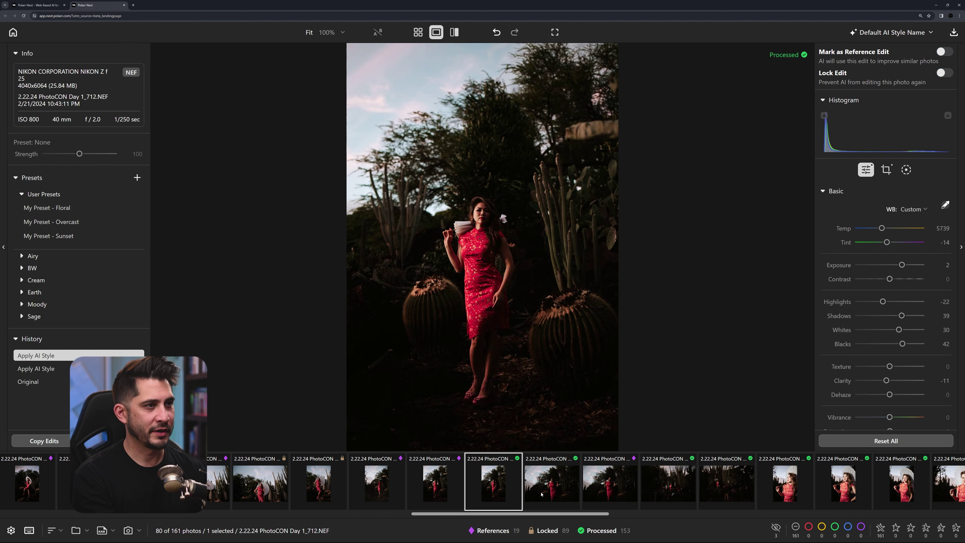
left_click(555, 492)
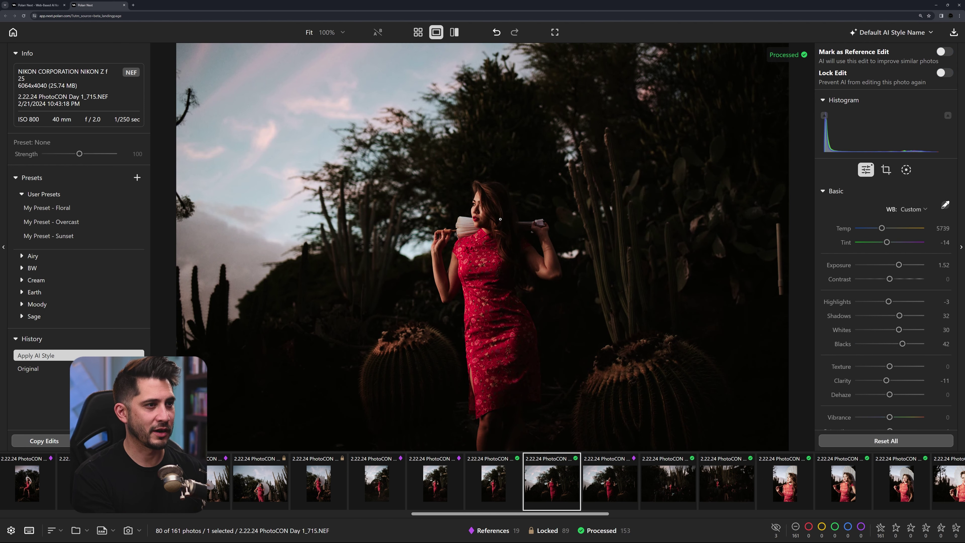
left_click(623, 488)
left_click(657, 498)
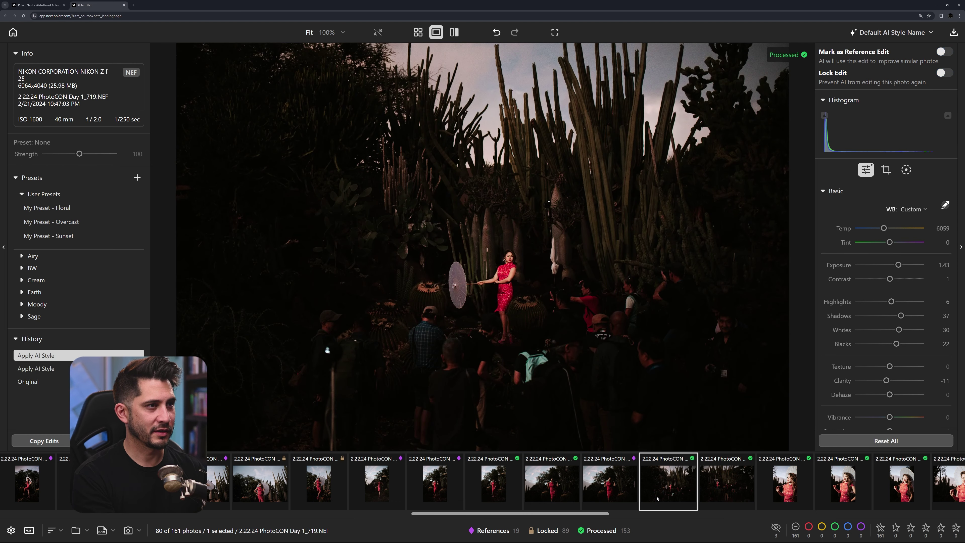
left_click_drag(900, 315, 880, 301)
left_click_drag(883, 228, 882, 229)
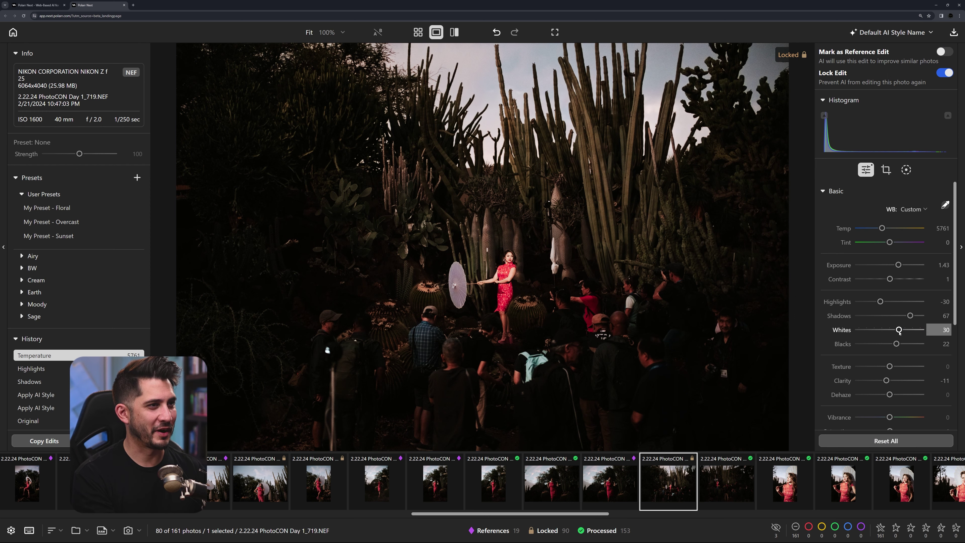
Set the exposure of 2.22.24 PhotoCON Day 1_724.NEF to 1.25 and highlights to -34, adjust its shadows and whites, and straighten it by about -4.65°
key("Right")
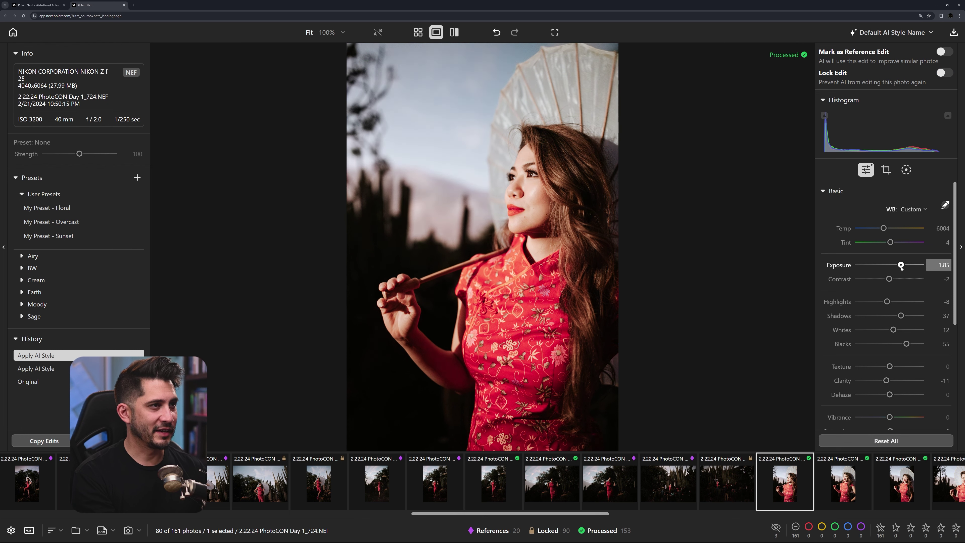
left_click_drag(901, 265, 897, 265)
left_click_drag(886, 301, 887, 330)
left_click(886, 169)
left_click_drag(778, 247, 777, 174)
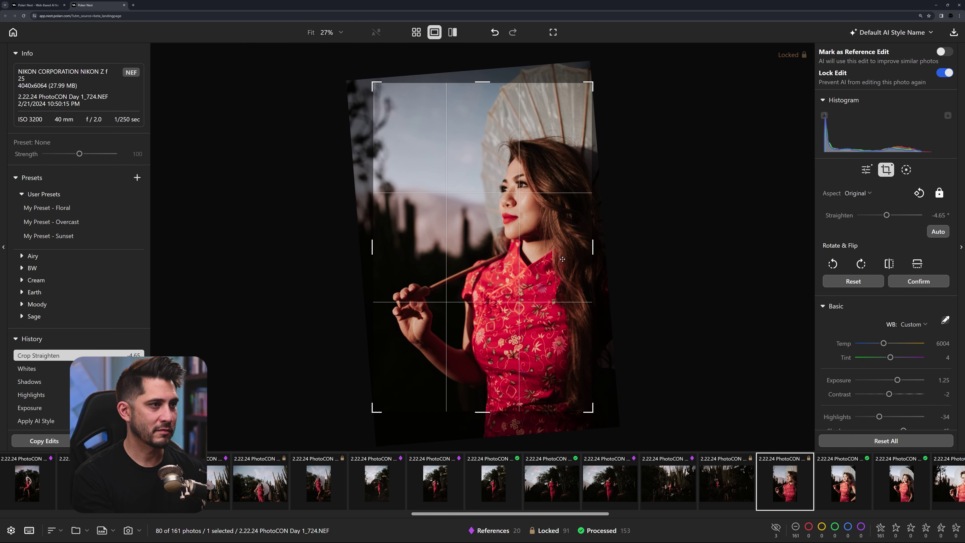
Straighten 2.22.24 PhotoCON Day 1_728.NEF, apply the crop, and mark the photo as a reference edit
key("Right")
key("Return")
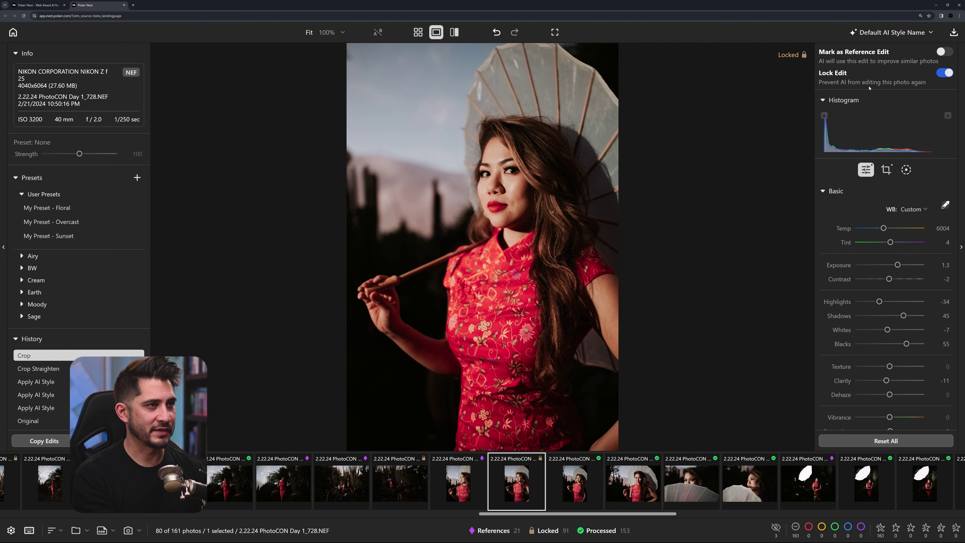
key("Right")
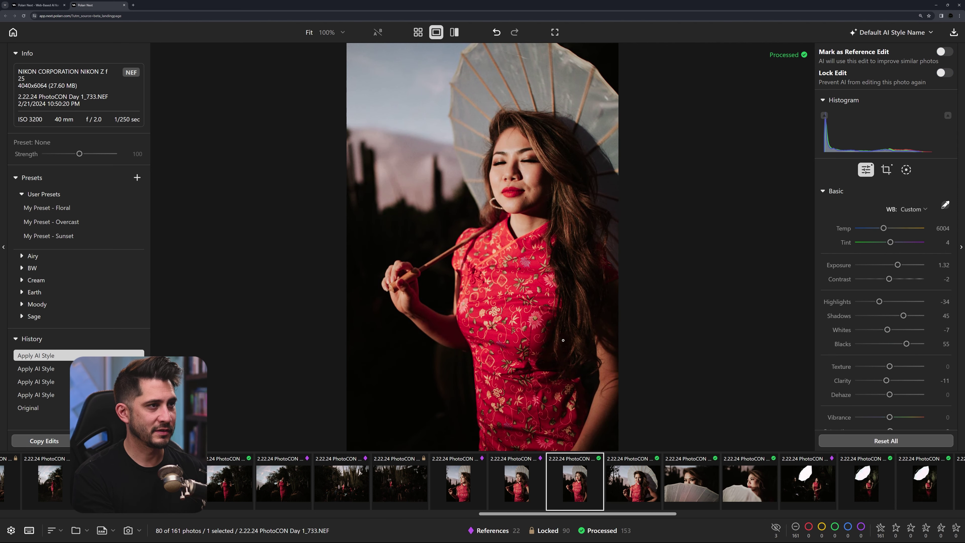
Lower the exposure of 2.22.24 PhotoCON Day 1_733.NEF, mark it as a reference edit, and continue through the next photos
left_click_drag(897, 265, 896, 267)
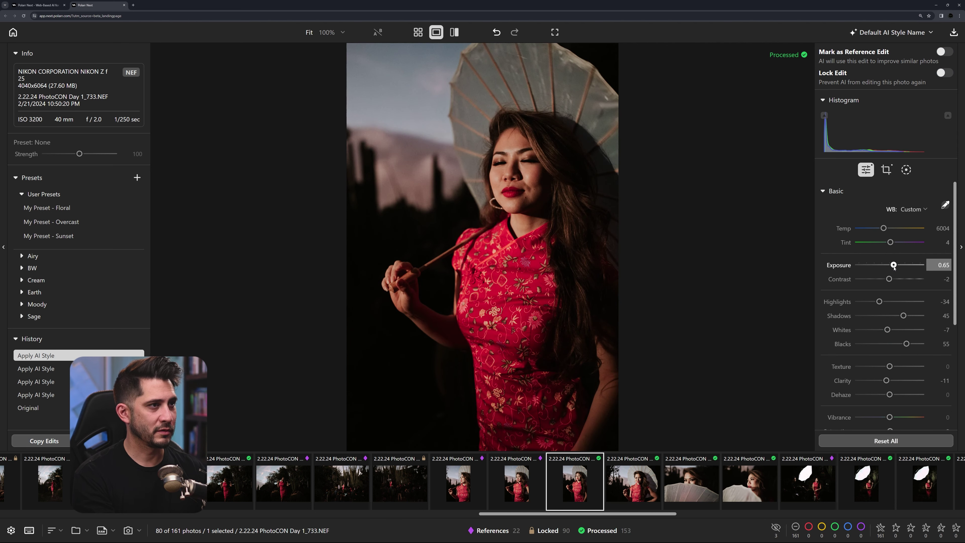
key("Right")
key("Right")
Set the exposure of 2.22.24 PhotoCON Day 1_751.NEF to 1.25 and its contrast to 5
key("Right")
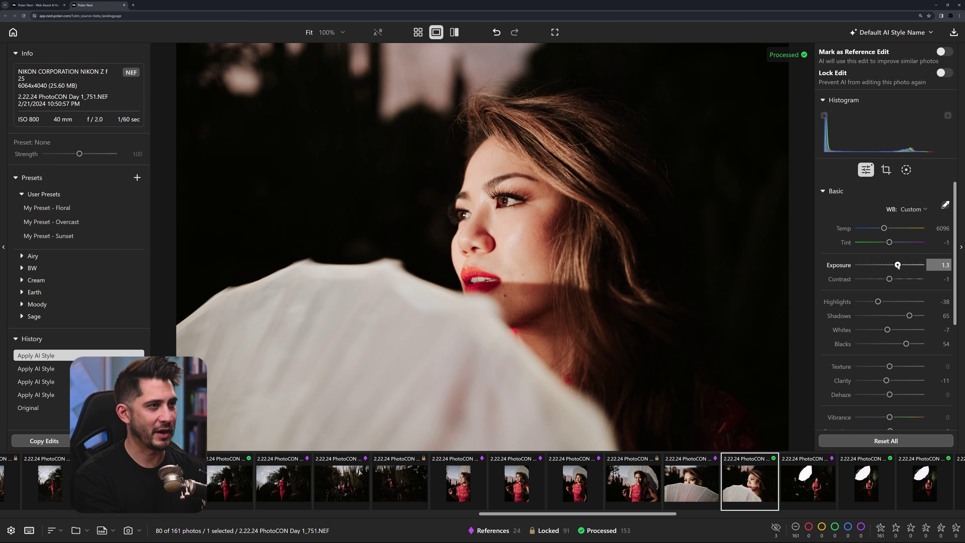
left_click_drag(889, 279, 891, 281)
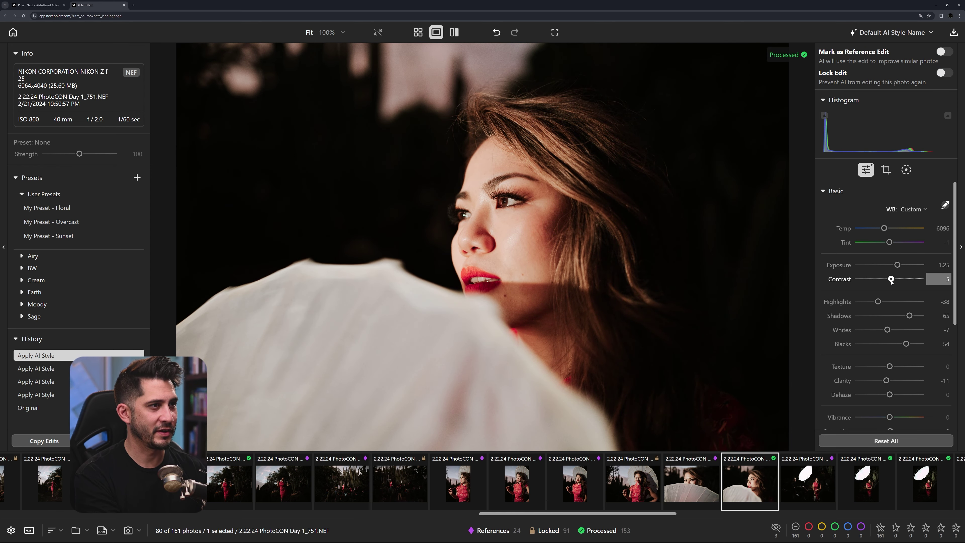
key("Right")
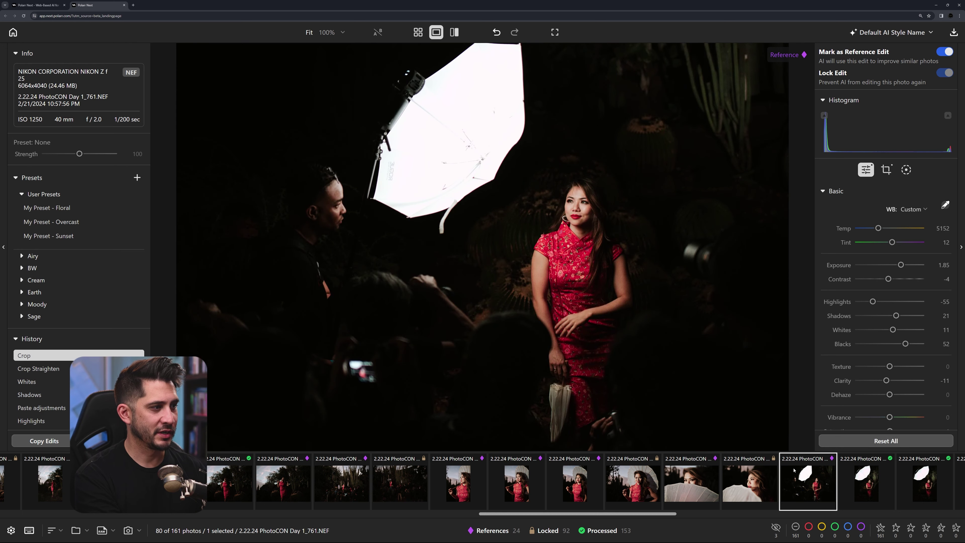
Set the contrast of 2.22.24 PhotoCON Day 1_767.NEF to 1 and shadows to 15, and mark it as a reference edit
key("Right")
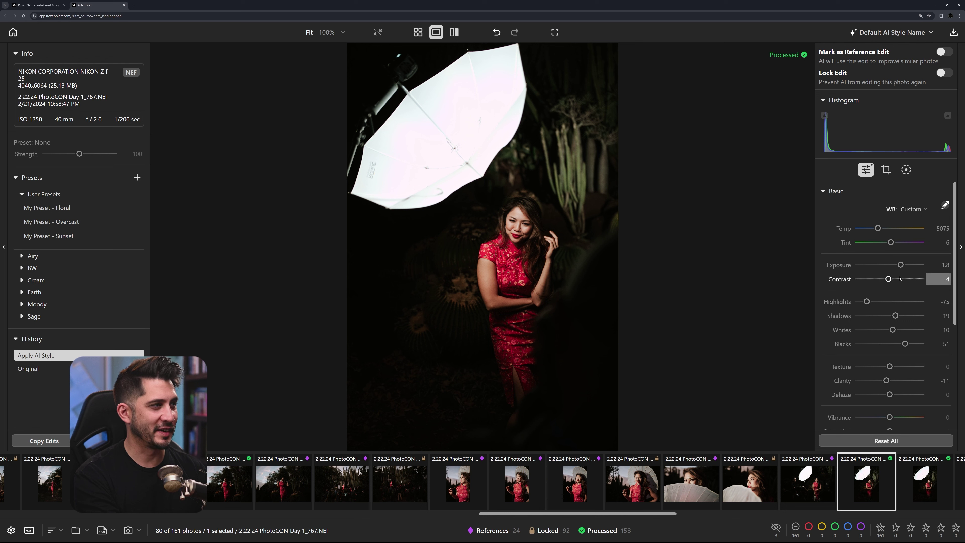
left_click_drag(889, 280, 889, 280)
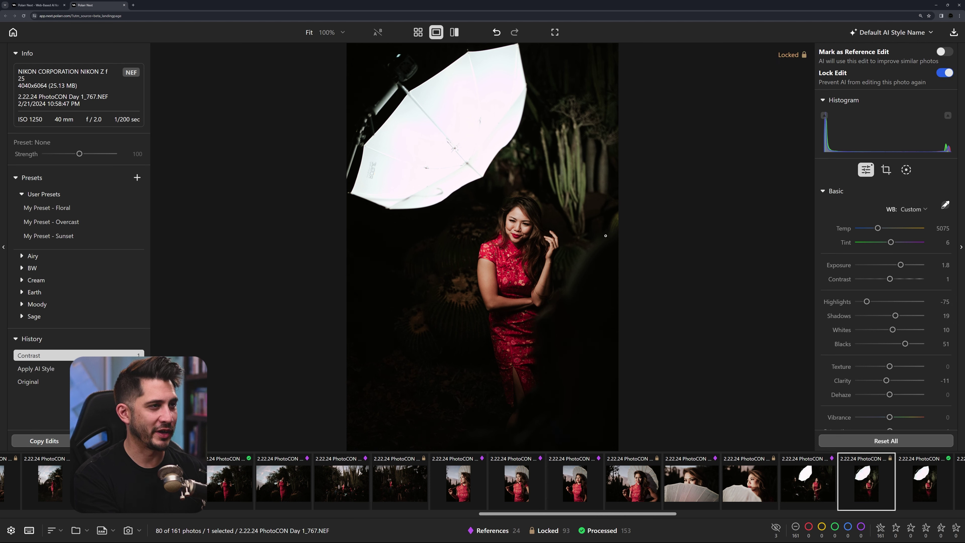
left_click_drag(893, 317, 892, 318)
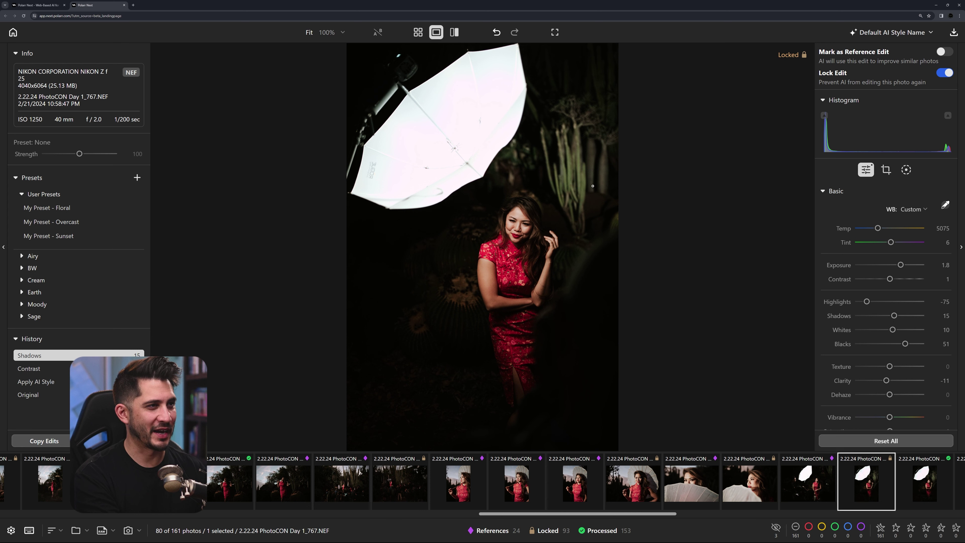
left_click(943, 52)
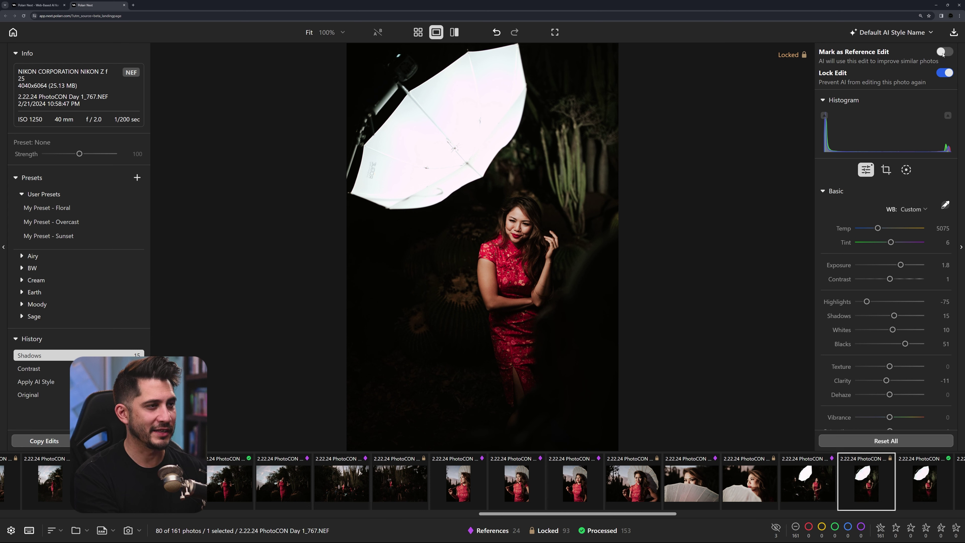
scroll(779, 488, "right", 10)
scroll(780, 488, "left", 10)
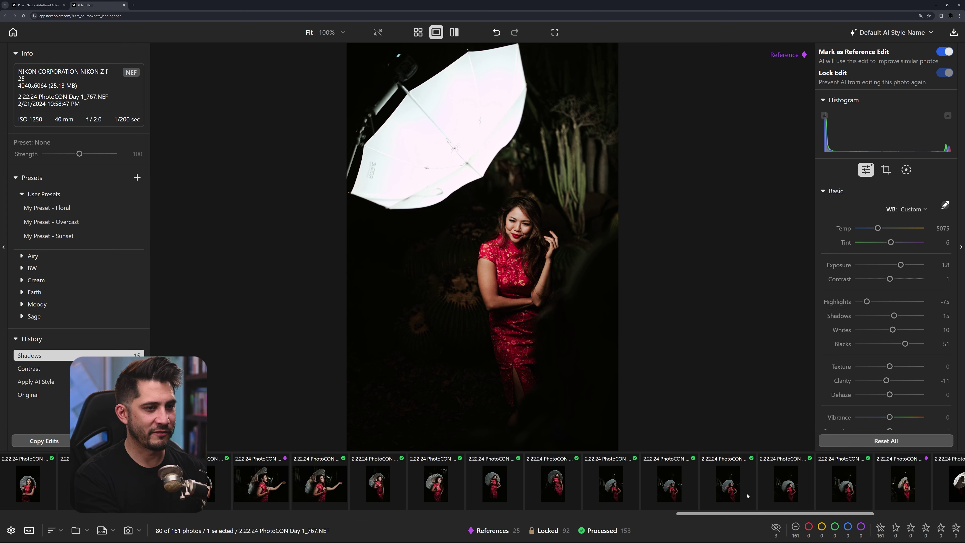
Show the JPG files too, compare 2.22.24 PhotoCON Day 1_785.NEF with the black-and-white 2.22.24 PhotoCON Day 1_1387.JPG, and limit the list to NEF photos again
left_click(473, 499)
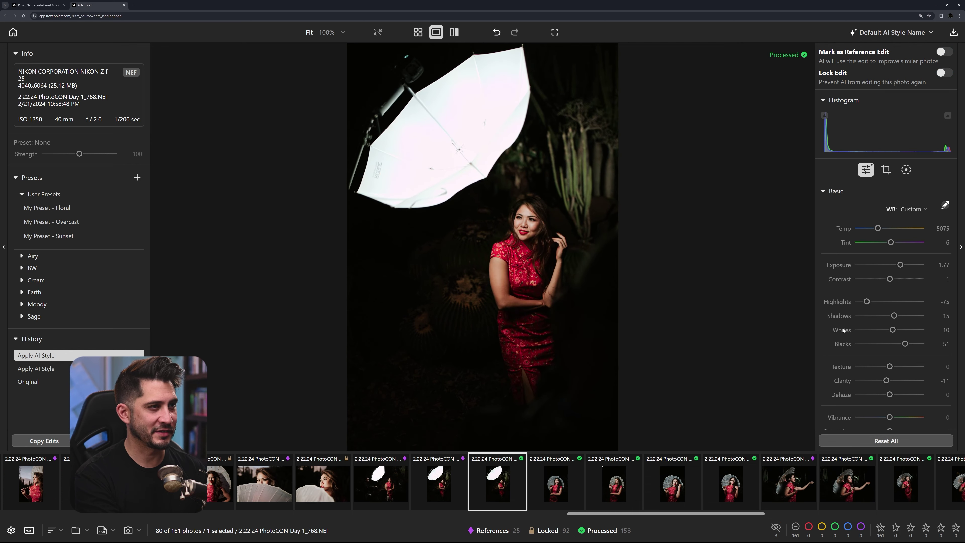
key("Right")
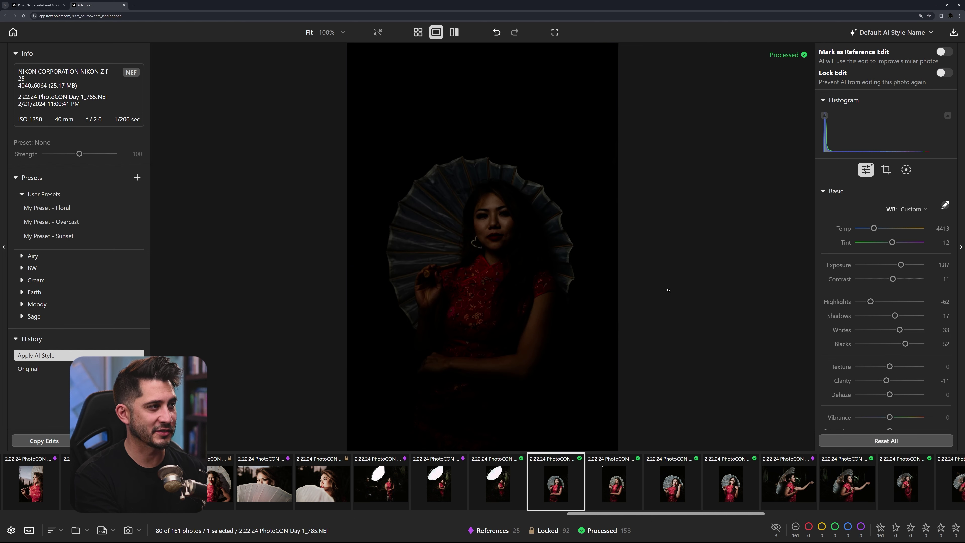
left_click(101, 530)
left_click(98, 516)
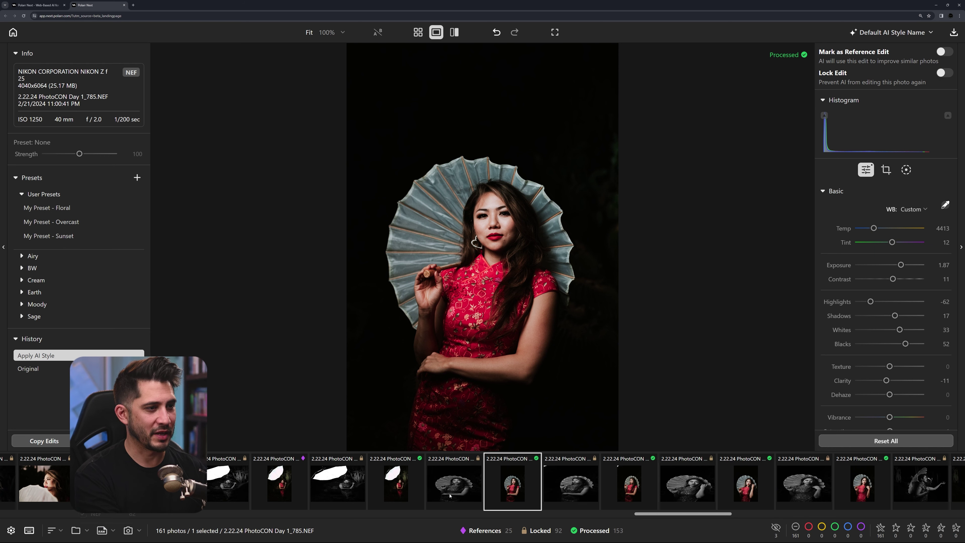
left_click(461, 494)
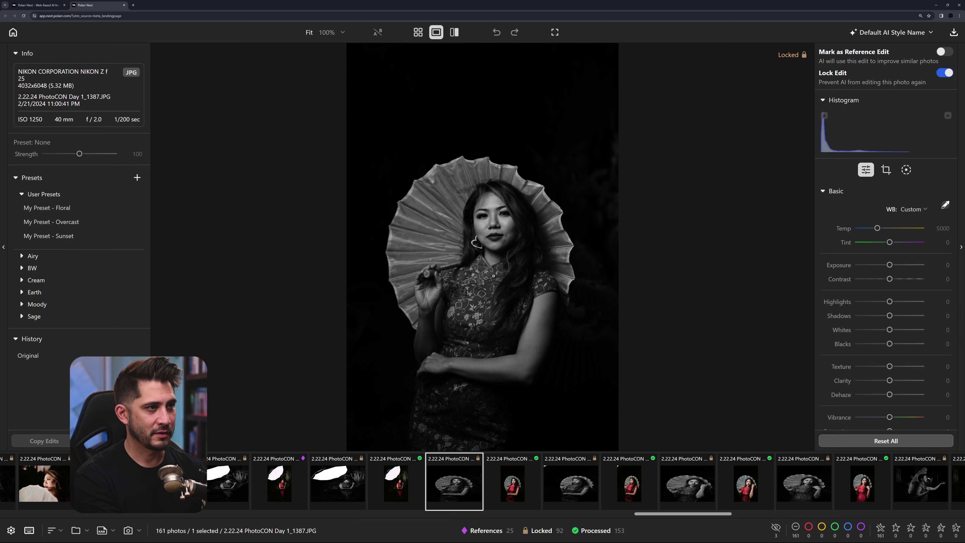
left_click(485, 212)
left_click(495, 213)
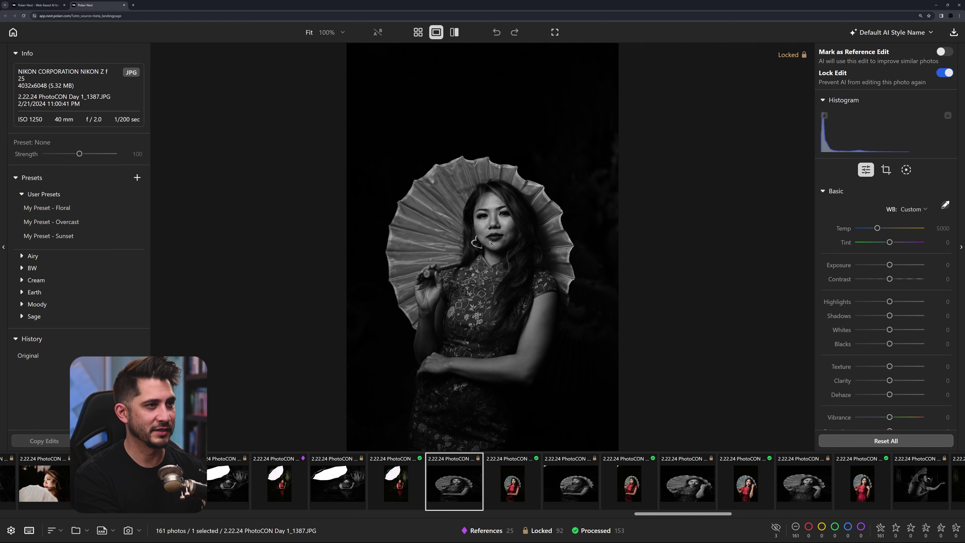
left_click(511, 481)
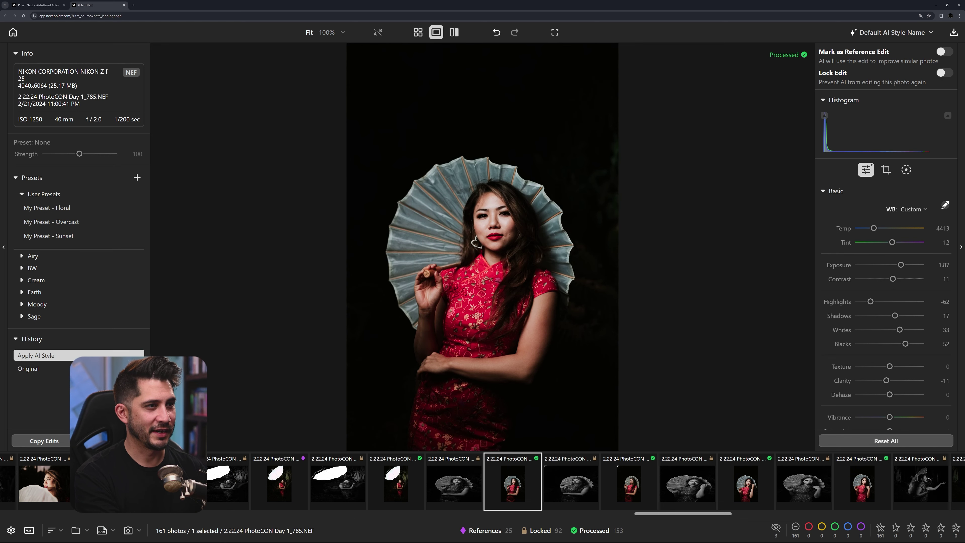
left_click(100, 531)
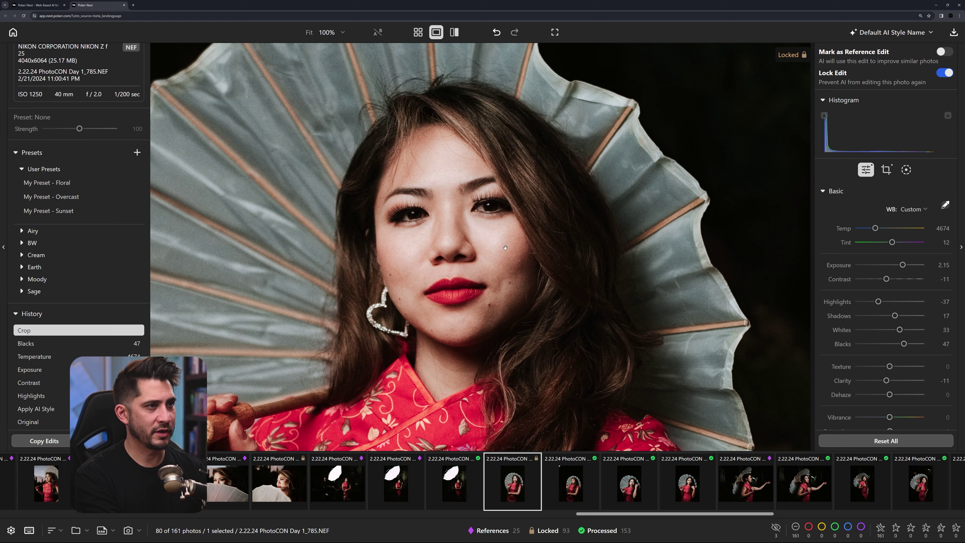
Set the exposure of 2.22.24 PhotoCON Day 1_785.NEF to 1.9 and mark it as a reference edit
mouse_move(505, 248)
left_mouse_down()
mouse_move(519, 255)
mouse_move(495, 254)
left_mouse_up()
scroll(433, 260, "up", 5)
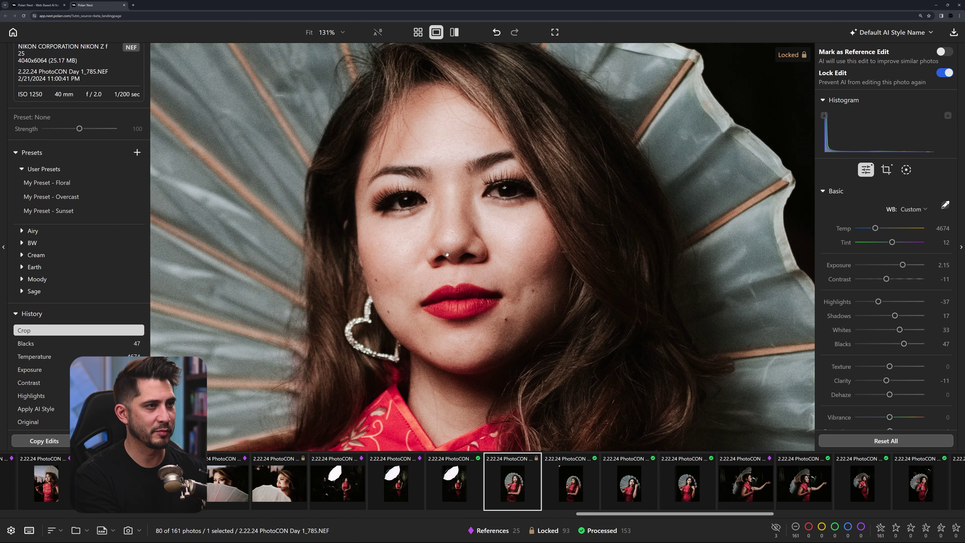
scroll(501, 244, "down", 4)
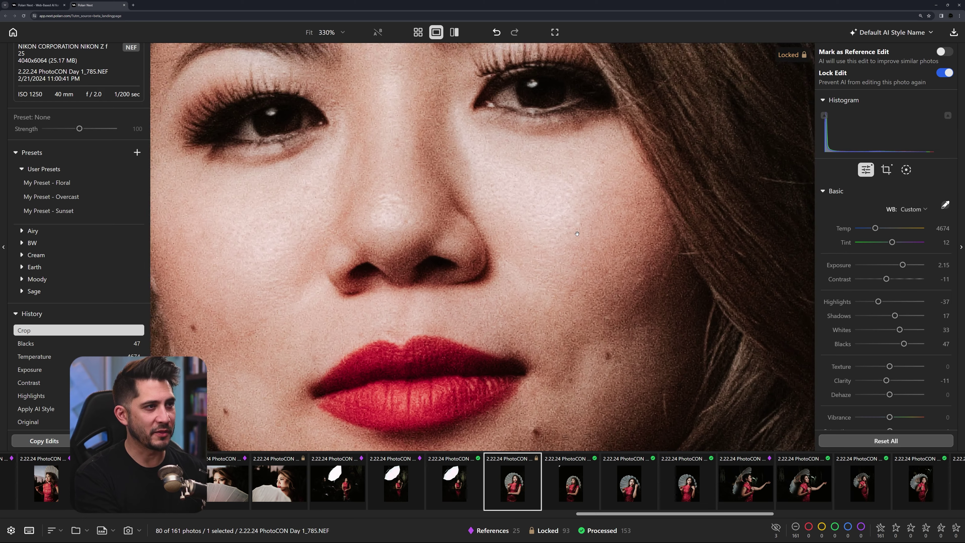
scroll(557, 232, "down", 5)
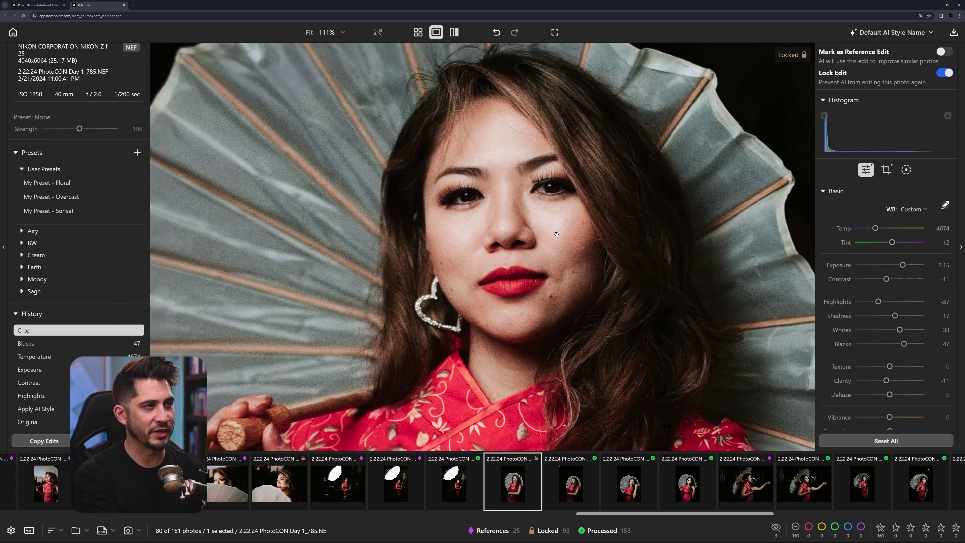
left_click(557, 238)
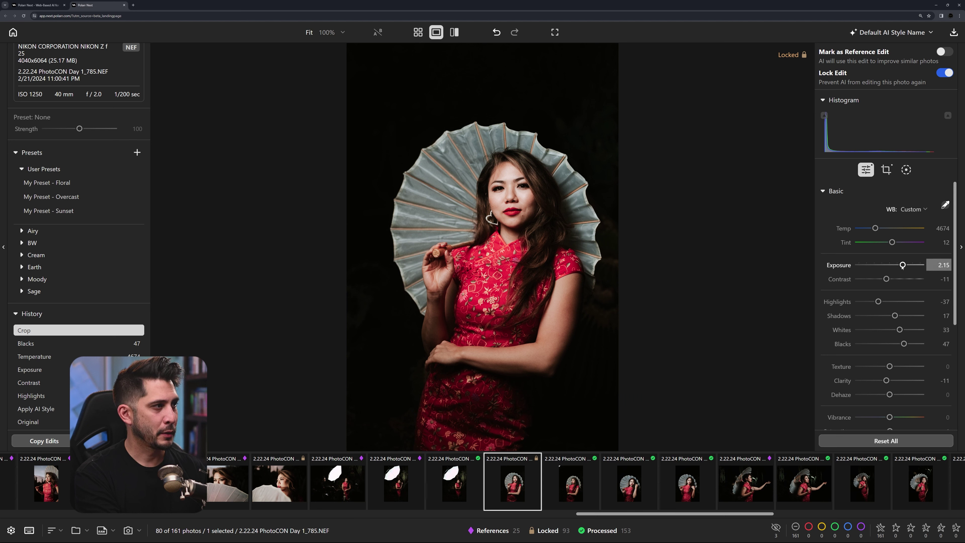
left_click_drag(902, 266, 902, 265)
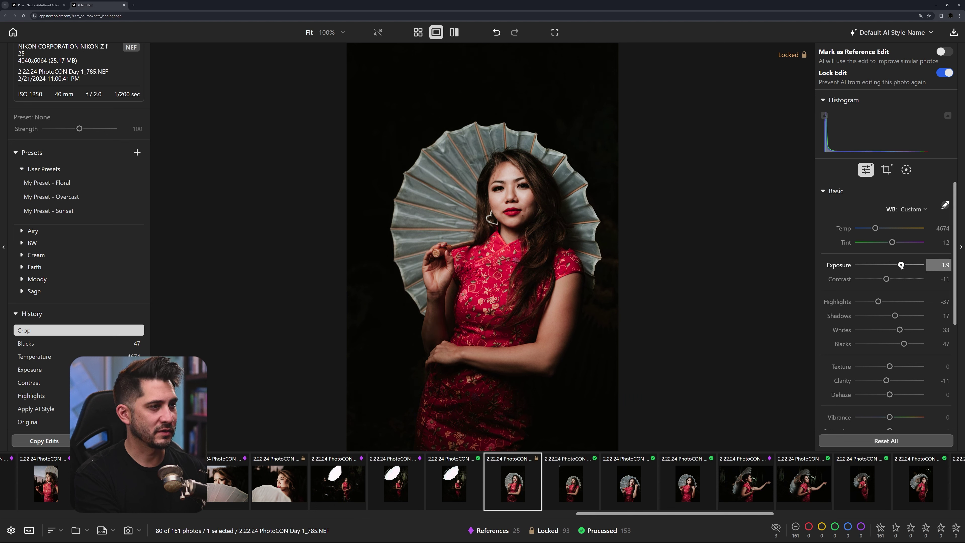
left_click(944, 52)
Crop 2.22.24 PhotoCON Day 1_789.NEF to exclude the white corner, straighten it by -0.18, and move on to 2.22.24 PhotoCON Day 1_807.NEF
left_click(567, 494)
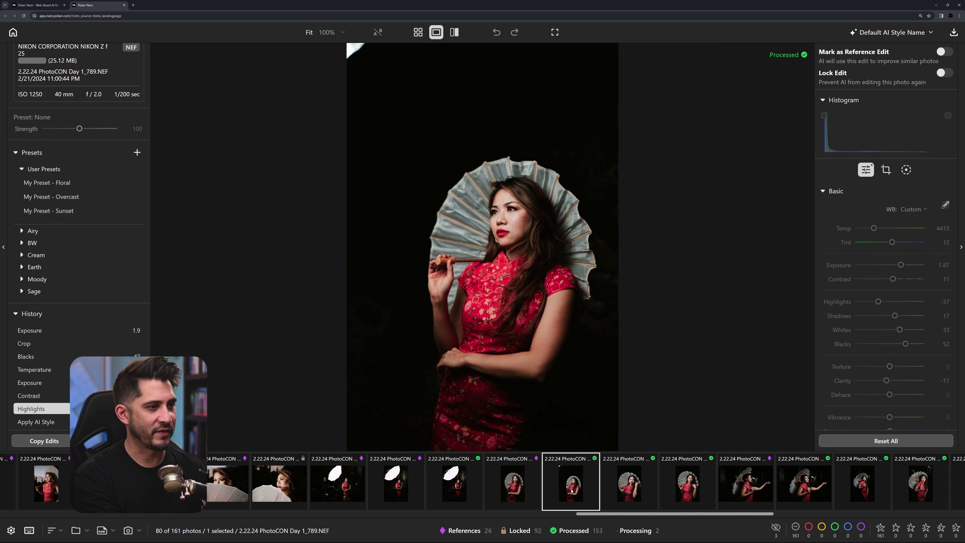
key("c")
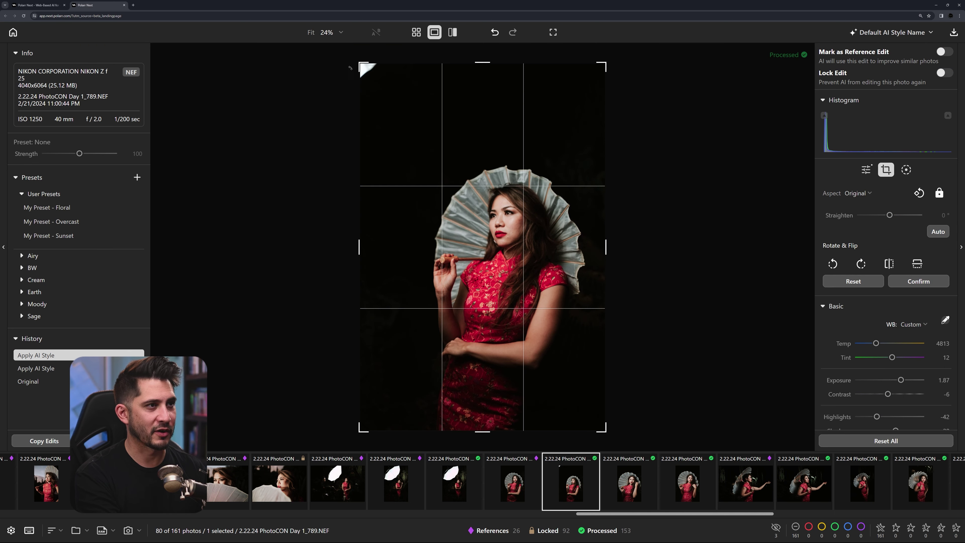
left_click_drag(357, 61, 351, 51)
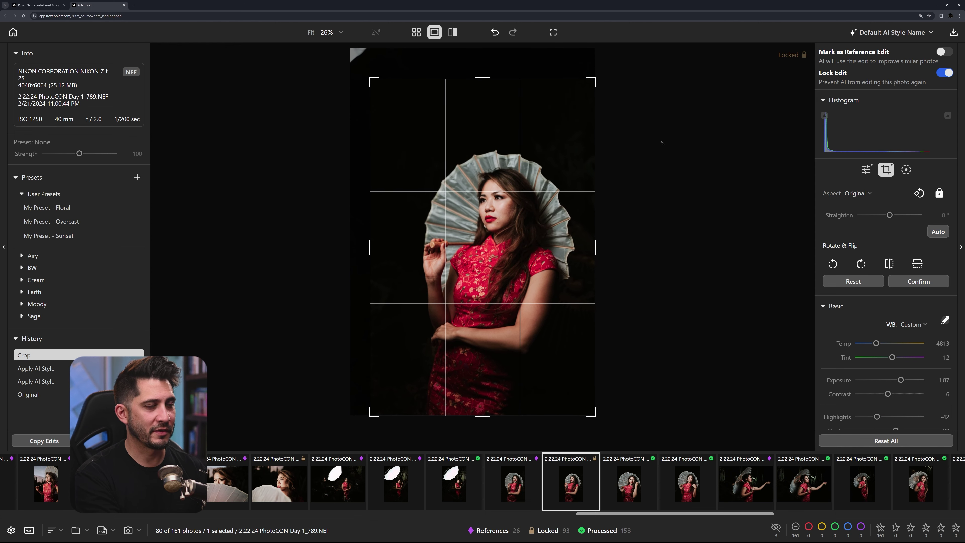
key("Return")
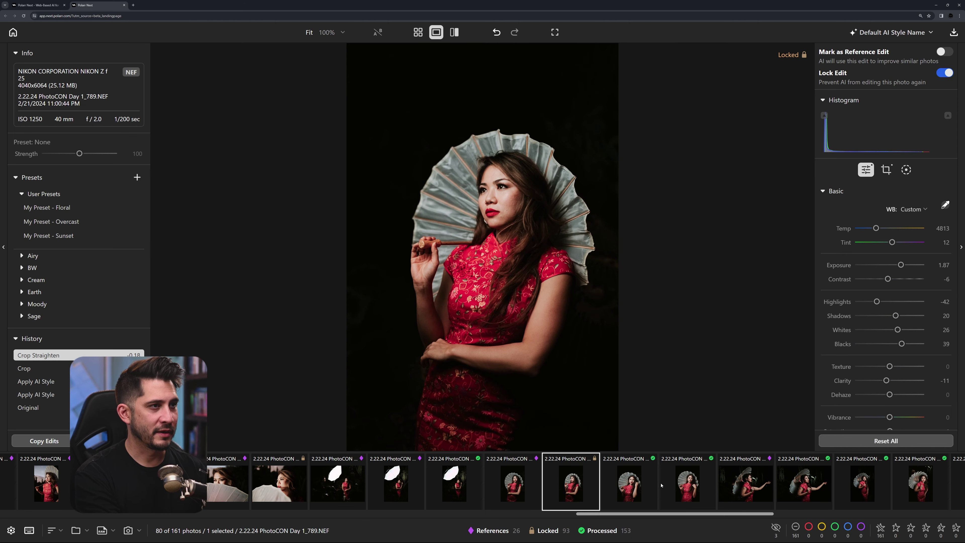
key("Right")
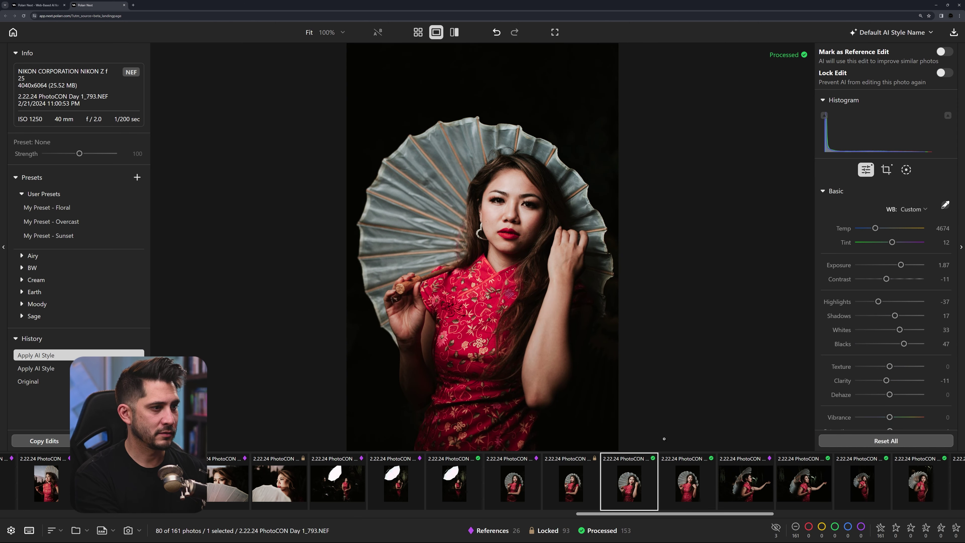
key("Right")
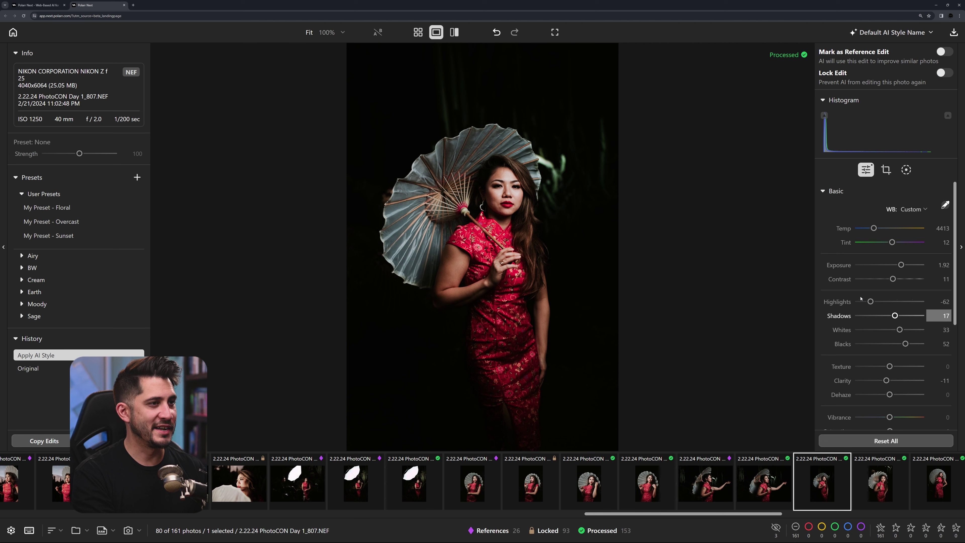
left_click(903, 266)
left_click(944, 72)
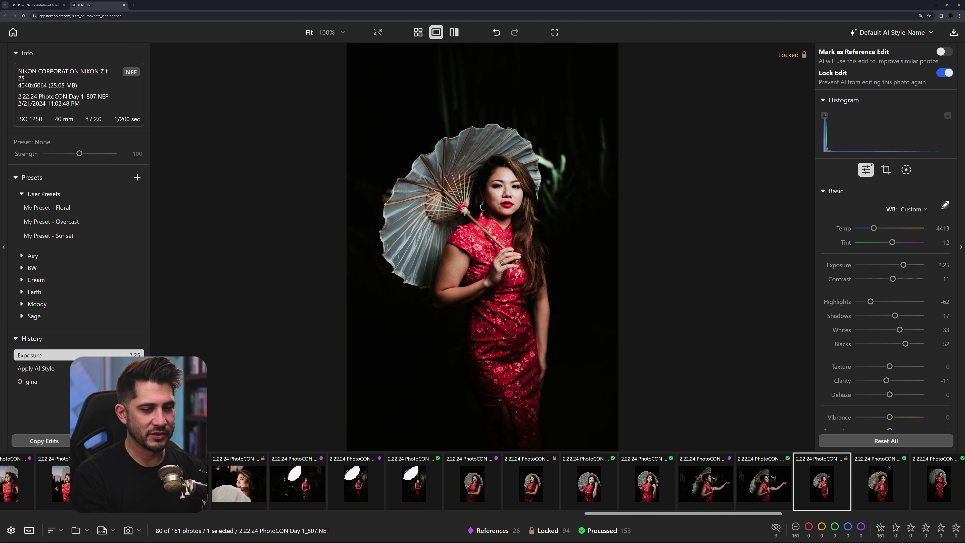
key("ctrl+z")
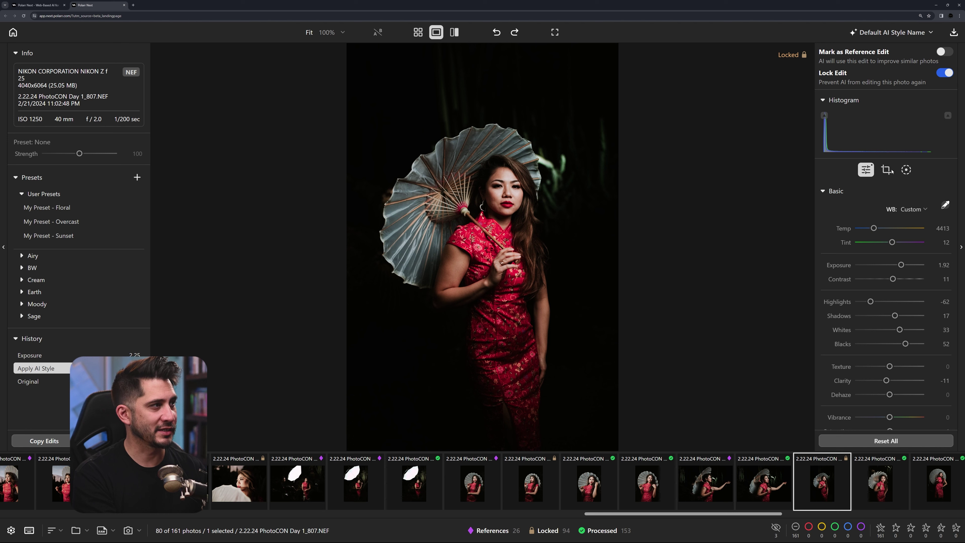
Add a Background mask to 2.22.24 PhotoCON Day 1_807.NEF with exposure 0.35 and shadows 20, and mark the photo as a reference edit
left_click(906, 169)
left_click(715, 68)
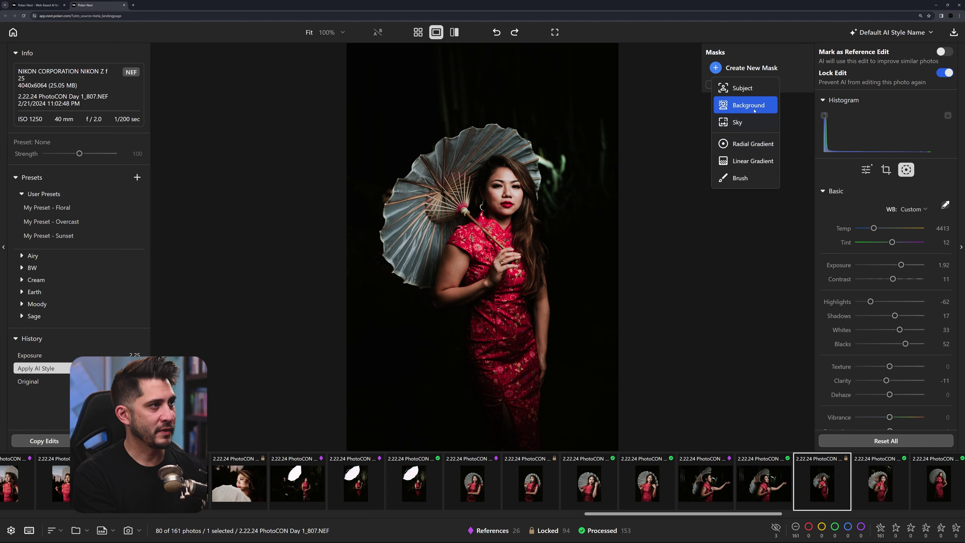
left_click(737, 101)
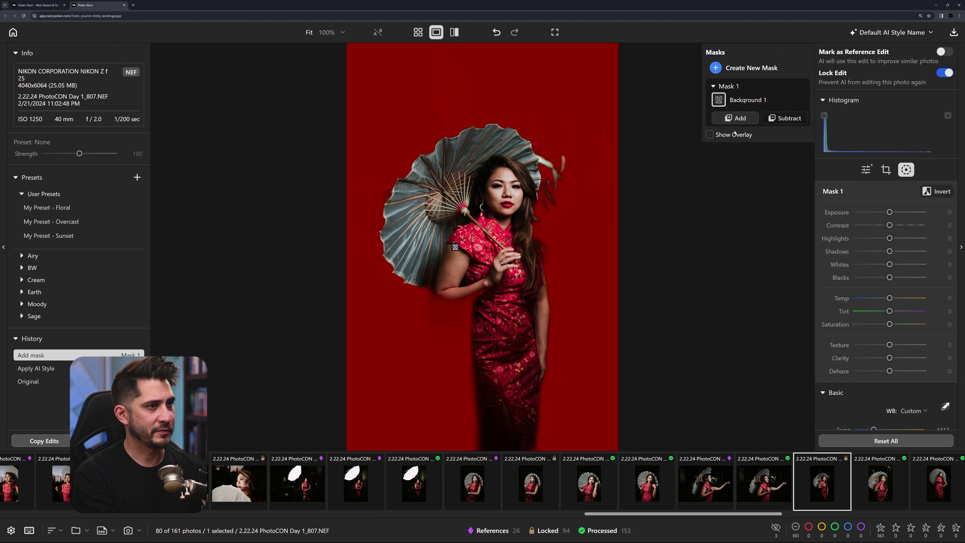
left_click_drag(889, 212, 892, 212)
left_click_drag(889, 251, 895, 251)
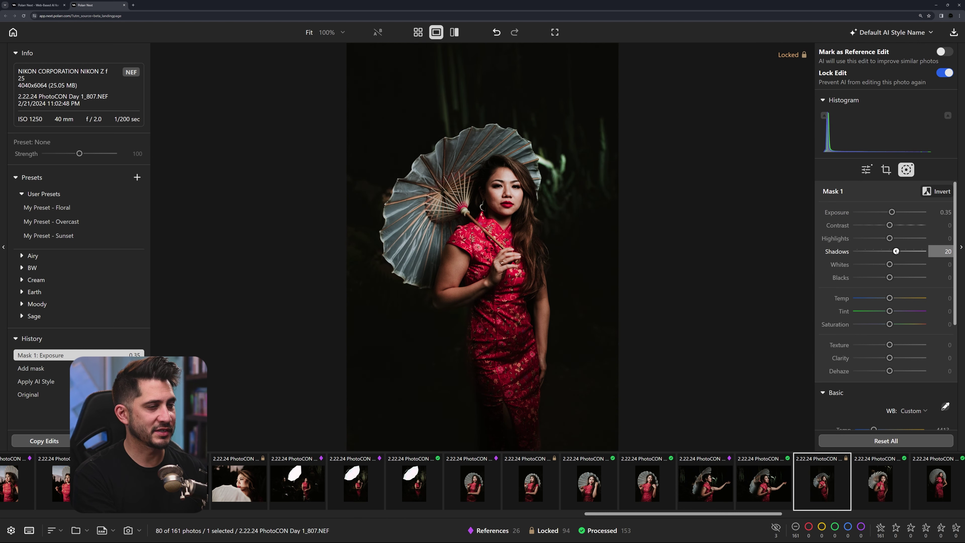
left_click_drag(895, 251, 895, 252)
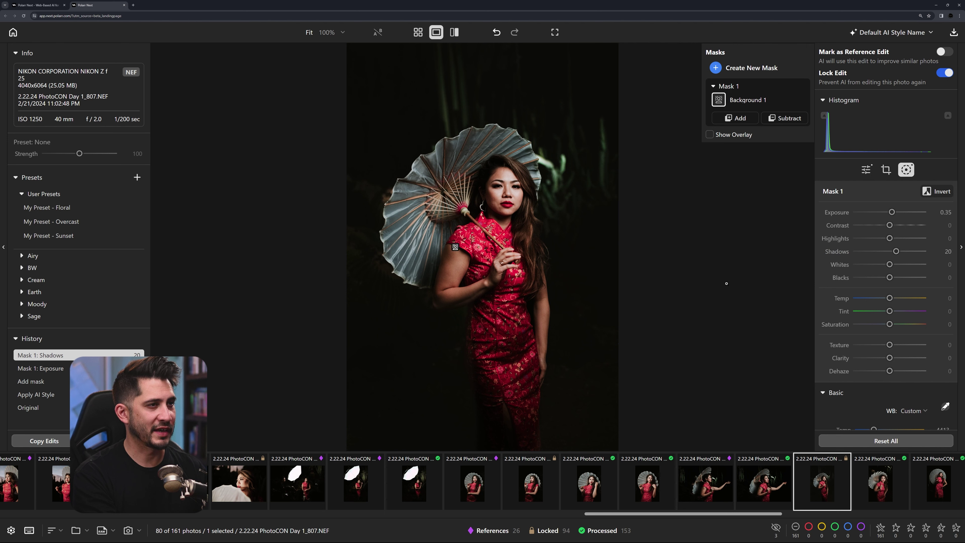
left_click(944, 52)
Open 2.22.24 PhotoCON Day 1_822.NEF and examine the coverage of its AI-applied Background mask with the overlay
scroll(744, 503, "down", 2)
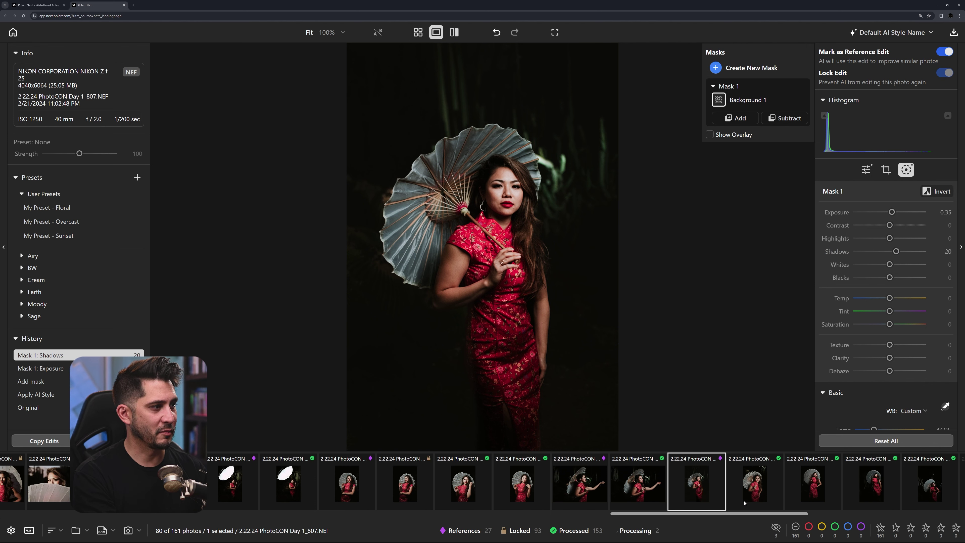
scroll(744, 502, "down", 3)
scroll(780, 490, "down", 1)
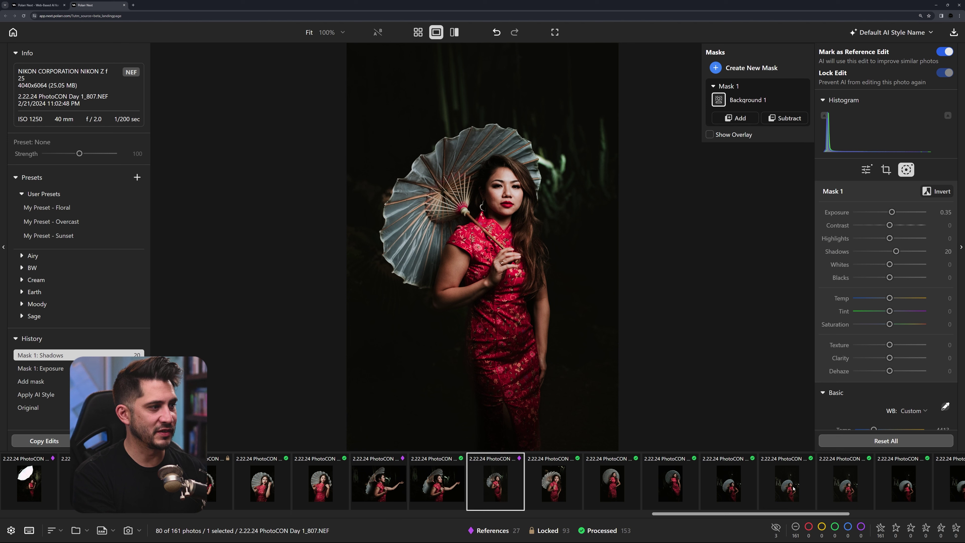
left_click(791, 491)
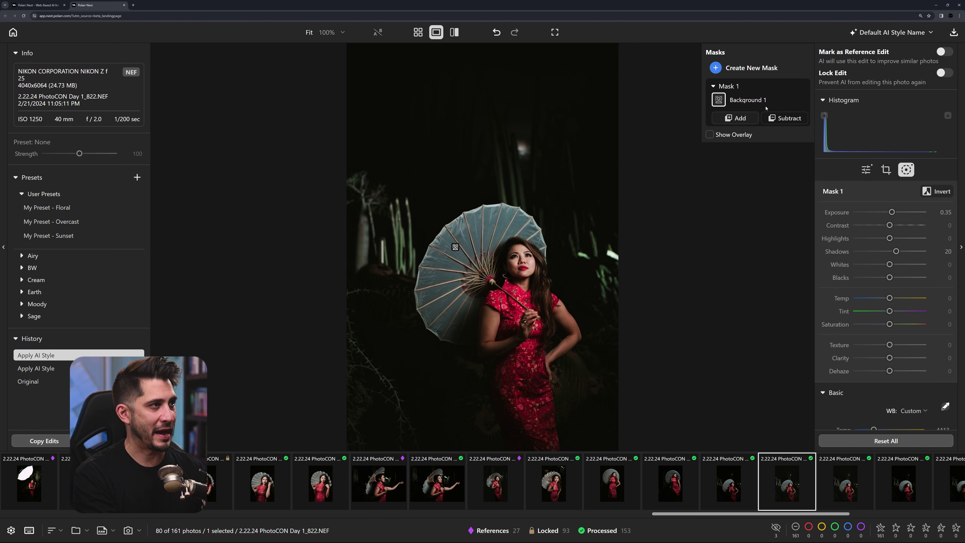
left_click(736, 135)
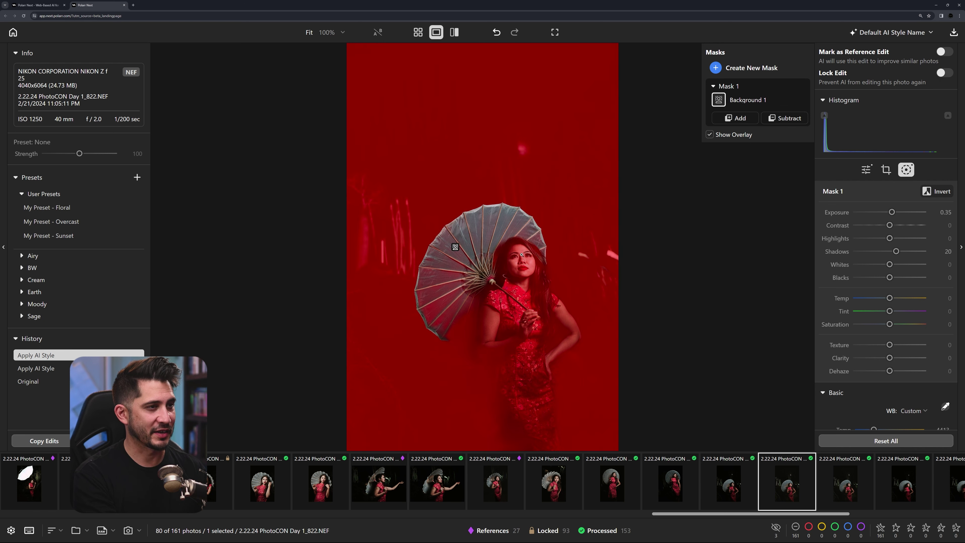
left_click(743, 137)
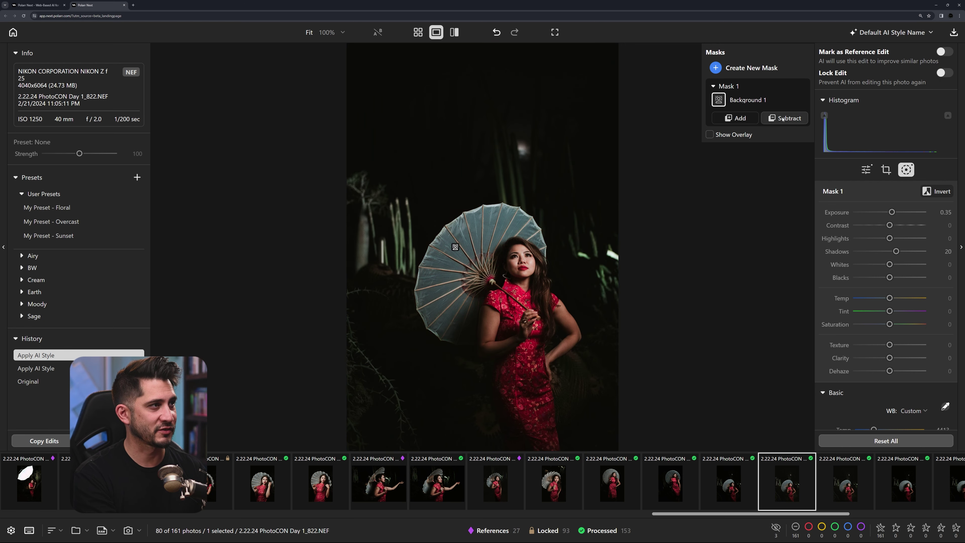
Subtract the woman and the parasol from Mask 1 of 2.22.24 PhotoCON Day 1_822.NEF with brush strokes
left_click(785, 118)
left_click(779, 243)
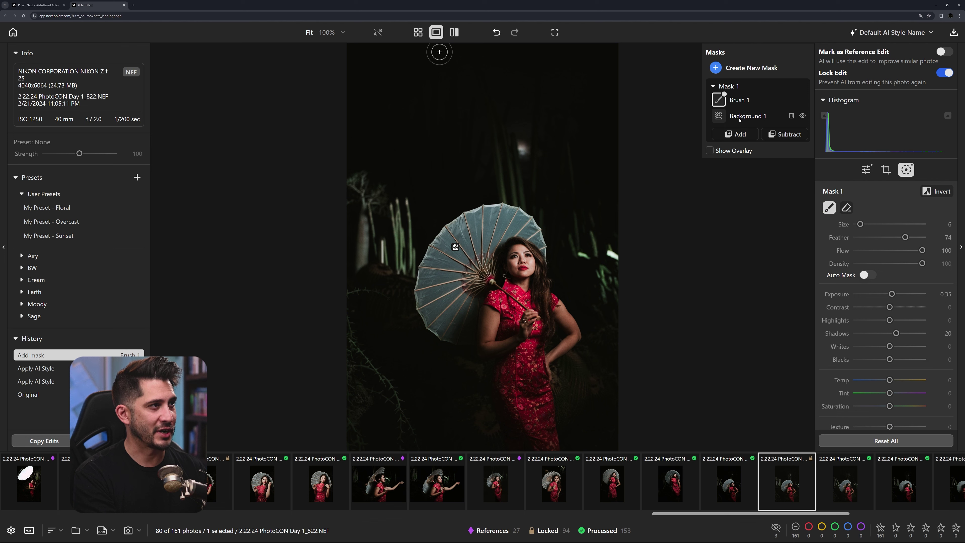
left_click(728, 151)
mouse_move(508, 269)
left_mouse_down()
mouse_move(523, 254)
mouse_move(530, 271)
mouse_move(543, 444)
mouse_move(541, 402)
mouse_move(514, 308)
mouse_move(521, 453)
mouse_move(491, 282)
mouse_move(489, 344)
mouse_move(498, 271)
mouse_move(484, 264)
mouse_move(458, 281)
mouse_move(445, 315)
mouse_move(436, 271)
left_mouse_up()
mouse_move(527, 269)
left_mouse_down()
mouse_move(501, 261)
mouse_move(459, 271)
mouse_move(465, 300)
mouse_move(454, 325)
mouse_move(437, 310)
mouse_move(427, 273)
mouse_move(470, 311)
mouse_move(460, 324)
left_mouse_up()
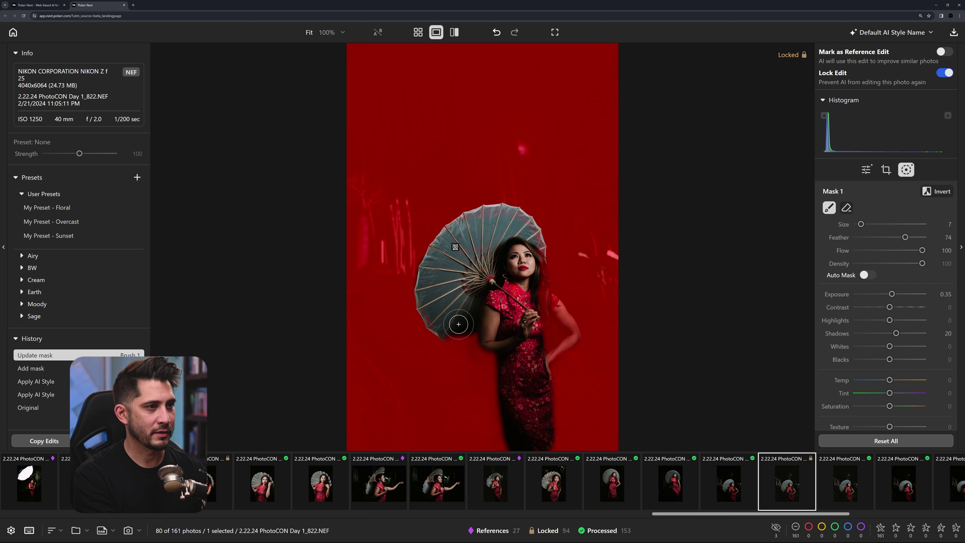
mouse_move(537, 331)
left_mouse_down()
mouse_move(539, 353)
mouse_move(528, 262)
mouse_move(508, 249)
left_mouse_up()
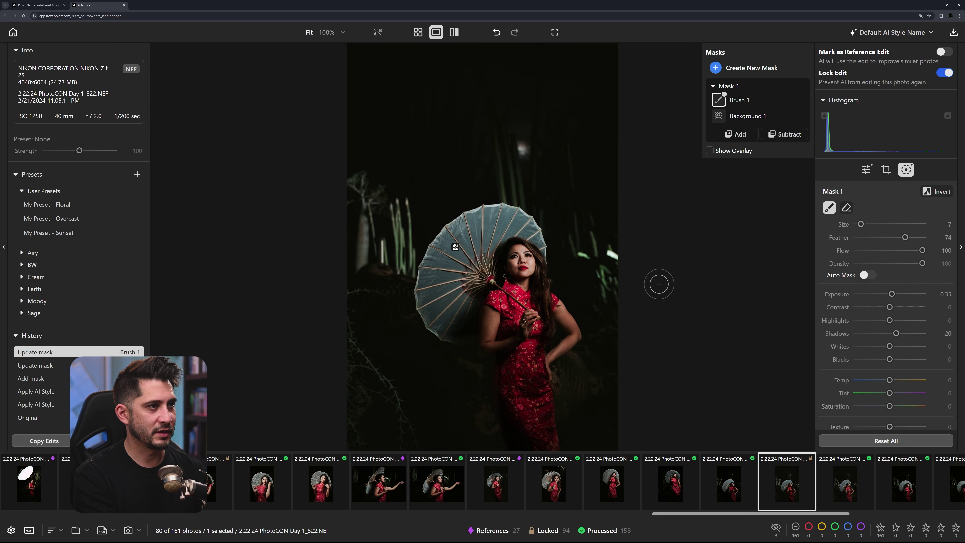
Auto-straighten 2.22.24 PhotoCON Day 1_822.NEF, apply the crop, and mark the photo as a reference edit
left_click(865, 169)
left_click(885, 170)
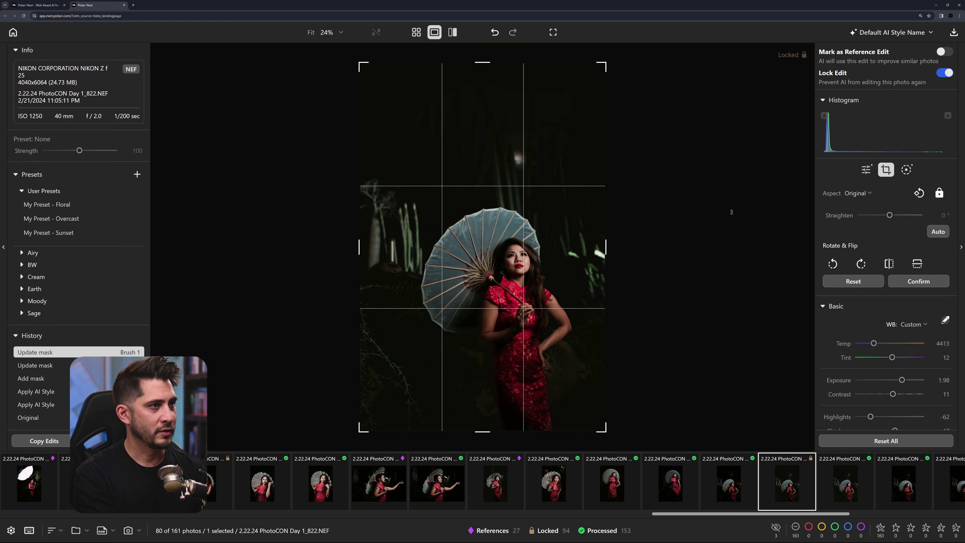
left_click(938, 231)
key("Return")
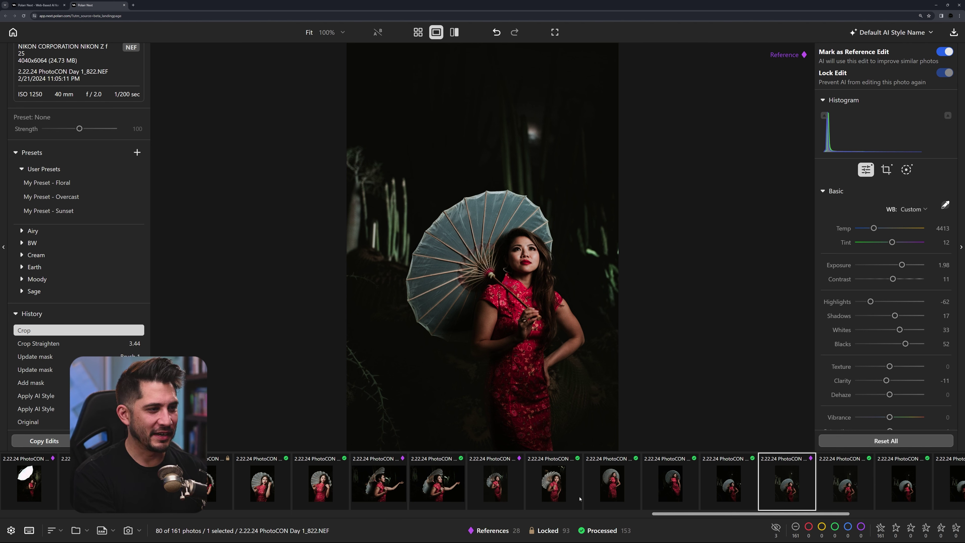
left_click(553, 485)
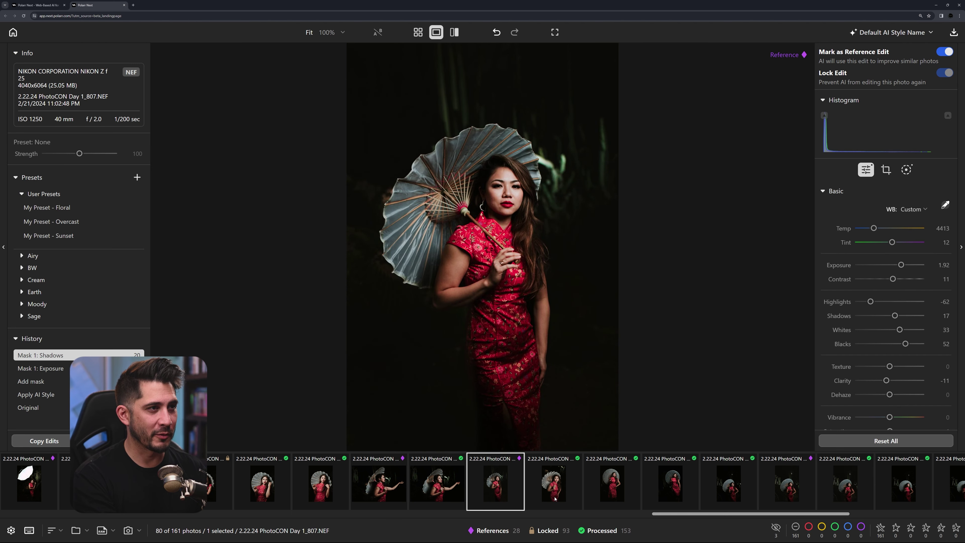
Straighten and crop 2.22.24 PhotoCON Day 1_812.NEF and 2.22.24 PhotoCON Day 1_815.NEF more tightly around the woman and parasol
left_click(886, 170)
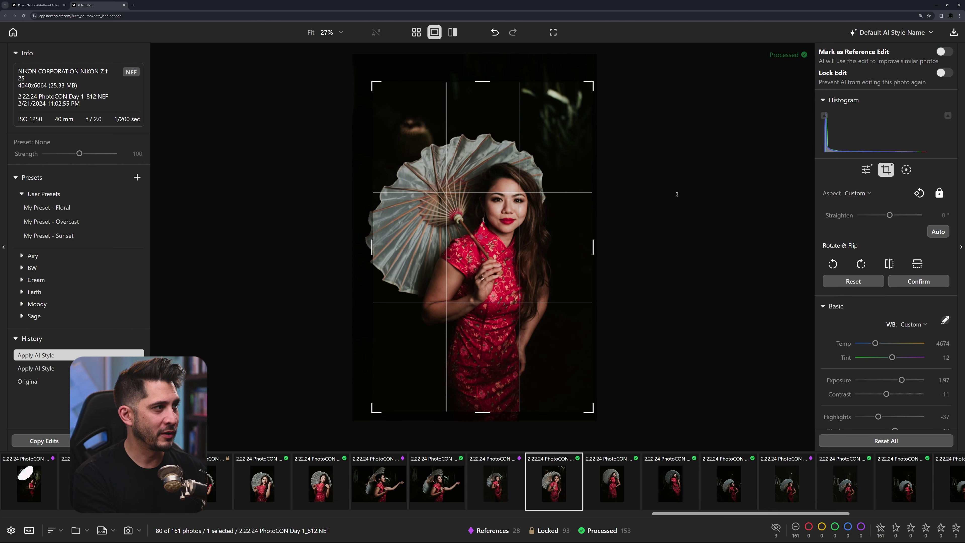
key("Right")
left_click_drag(514, 232, 598, 77)
key("Return")
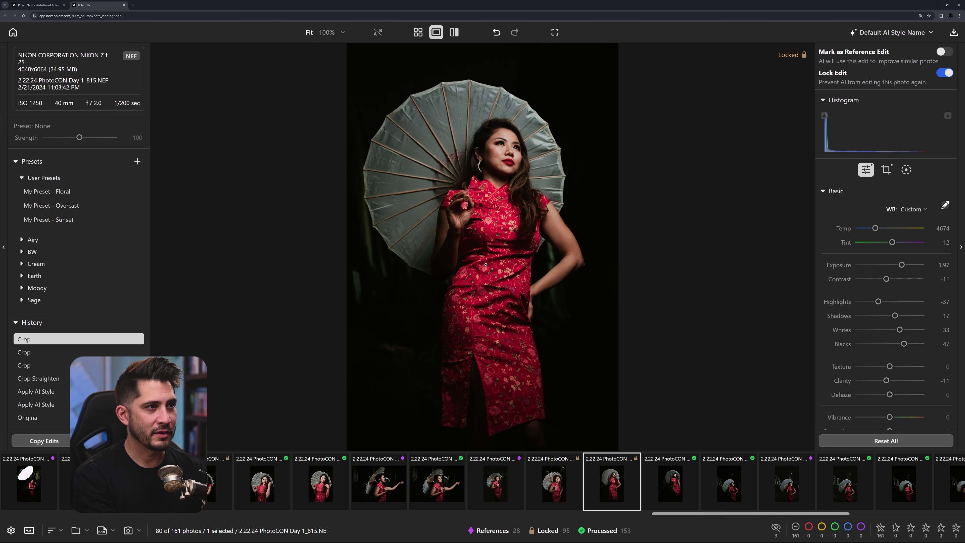
Adjust and apply the crop of 2.22.24 PhotoCON Day 1_818.NEF, then move on to 2.22.24 PhotoCON Day 1_822.NEF
left_click(671, 498)
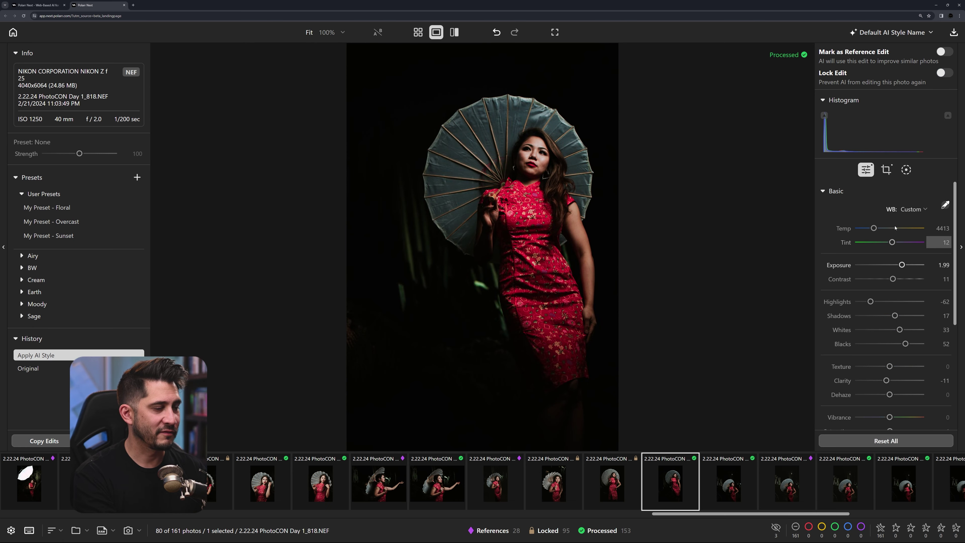
left_click(886, 169)
key("Return")
key("Right")
key("Right")
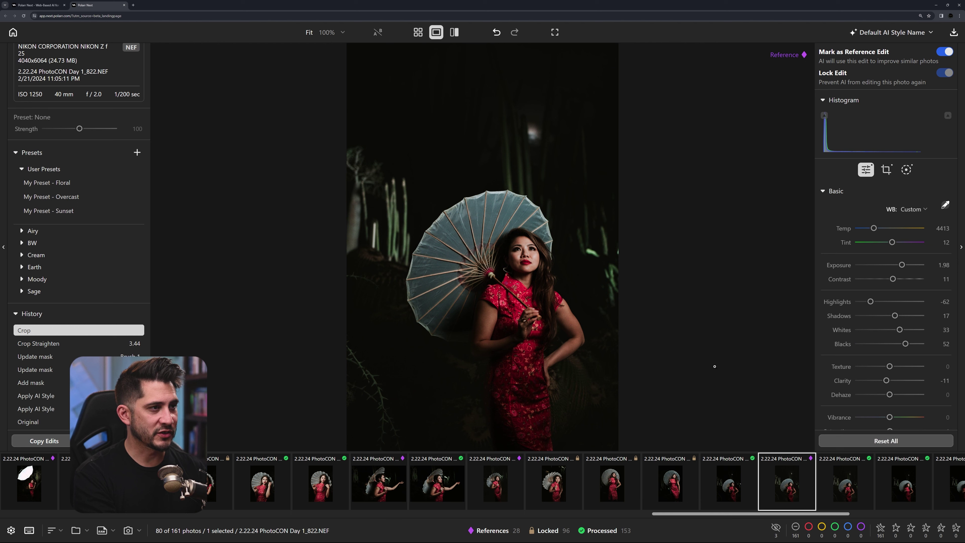
Add a Background mask to 2.22.24 PhotoCON Day 1_819.NEF and subtract the woman and the parasol from it with brush strokes
left_click(709, 492)
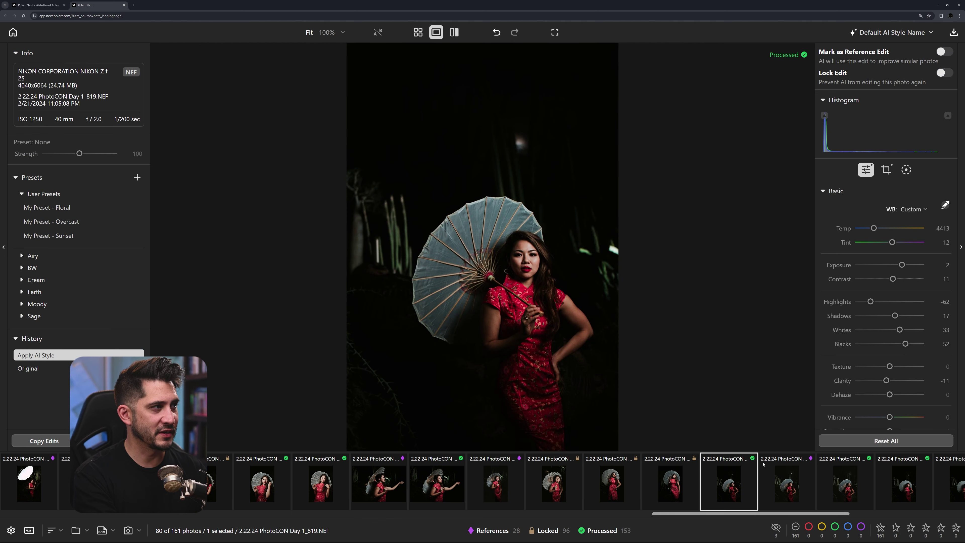
left_click(905, 169)
left_click(715, 67)
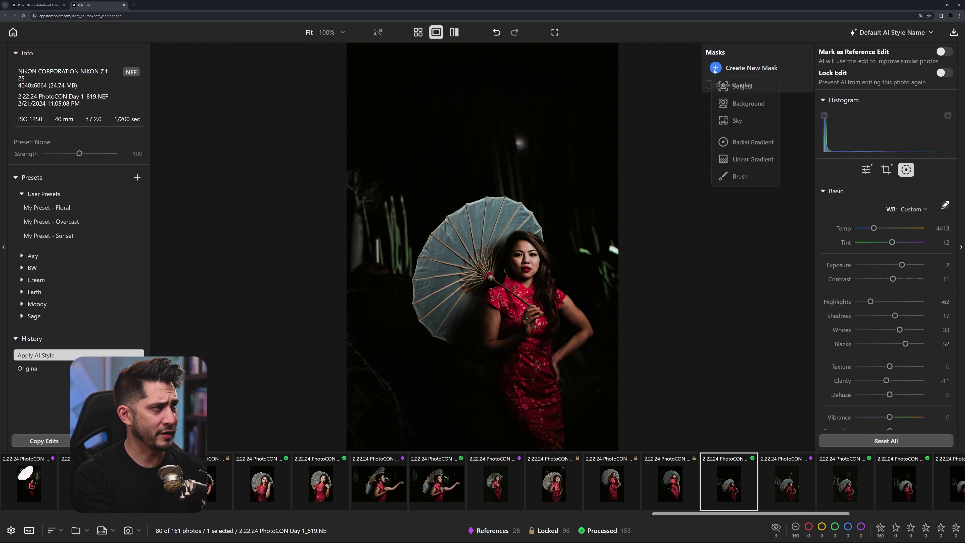
left_click(741, 103)
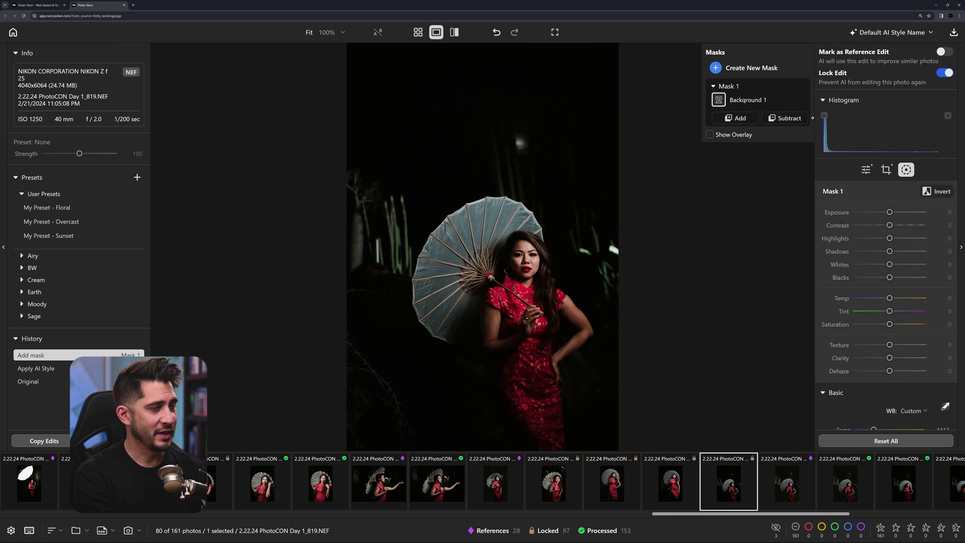
left_click(784, 118)
left_click(782, 228)
mouse_move(506, 261)
left_mouse_down()
mouse_move(522, 278)
mouse_move(525, 254)
mouse_move(531, 343)
mouse_move(539, 296)
mouse_move(552, 454)
mouse_move(533, 333)
mouse_move(523, 413)
mouse_move(512, 322)
mouse_move(463, 326)
mouse_move(452, 314)
mouse_move(485, 304)
mouse_move(449, 293)
mouse_move(427, 295)
left_mouse_up()
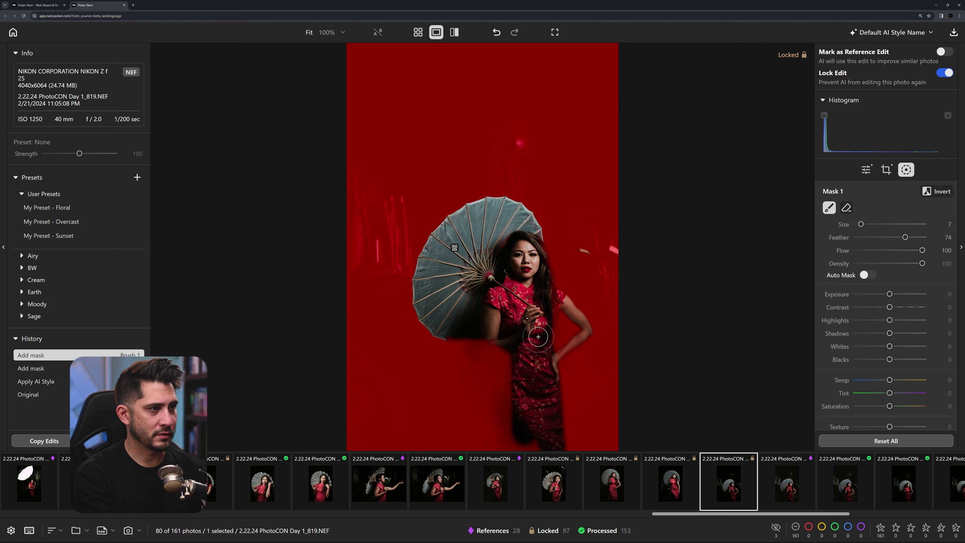
left_click(538, 332)
Set Mask 1 of 2.22.24 PhotoCON Day 1_819.NEF to exposure 0.6, highlights -24, shadows 4 and whites 5
left_click(889, 294)
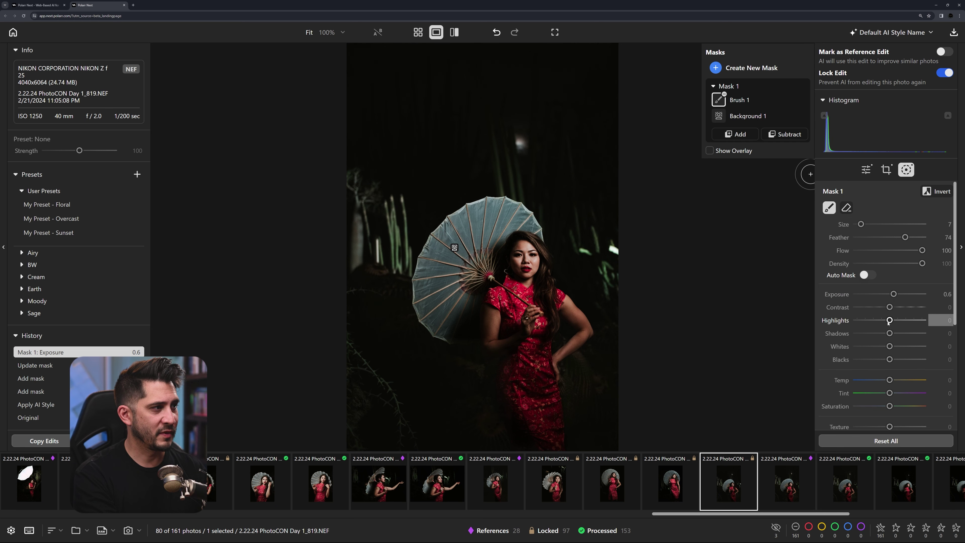
left_click_drag(889, 320, 897, 335)
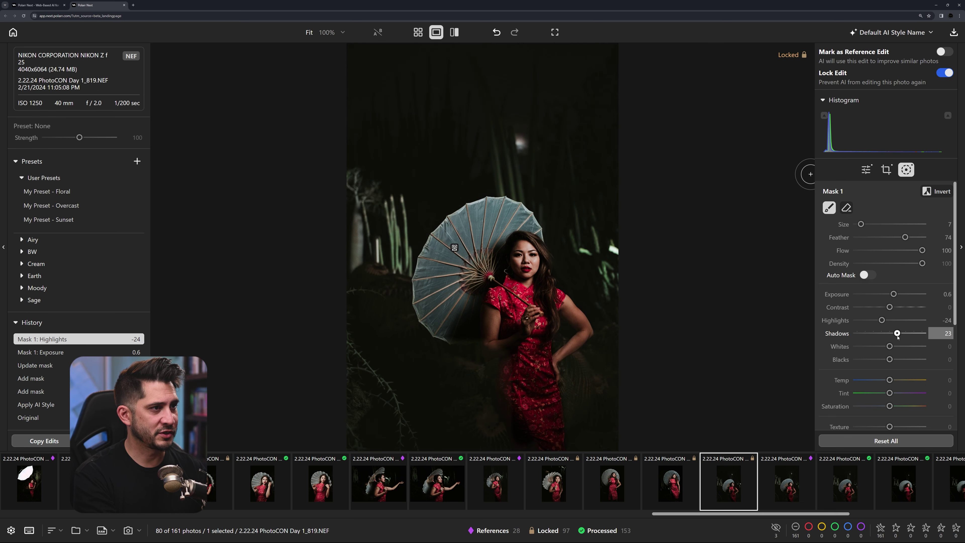
left_click_drag(890, 334, 891, 345)
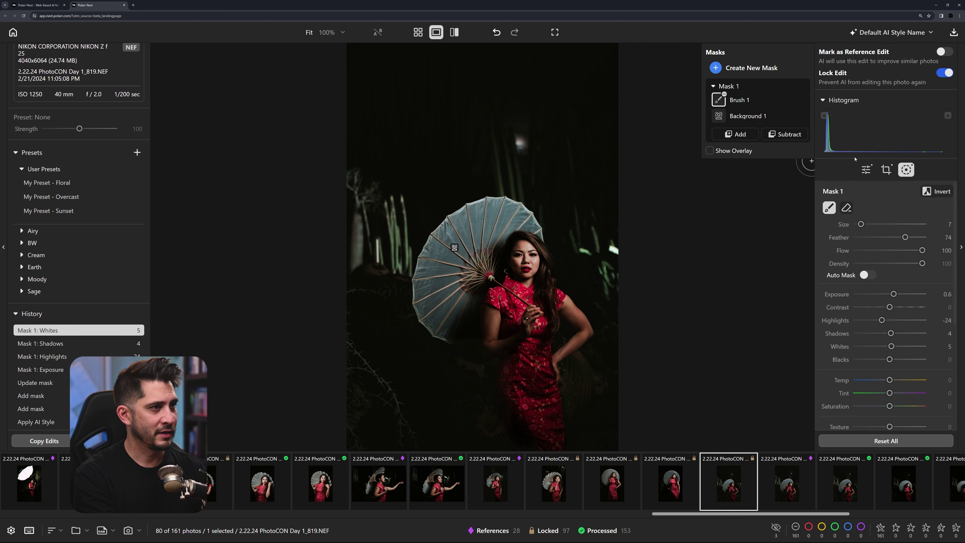
Compare 2.22.24 PhotoCON Day 1_819.NEF with 2.22.24 PhotoCON Day 1_822.NEF, then straighten the former by 0.15° and apply the crop
left_click(865, 169)
left_click(790, 482)
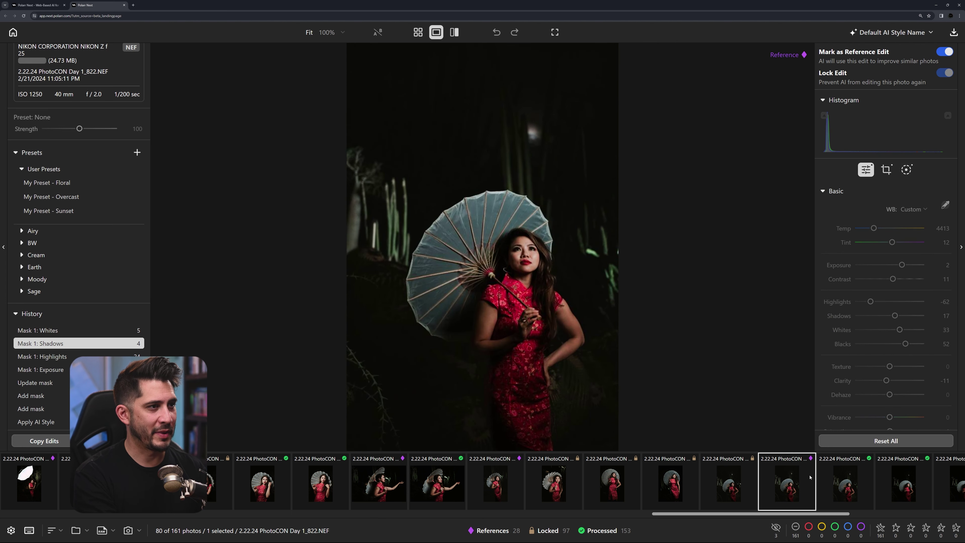
key("Left")
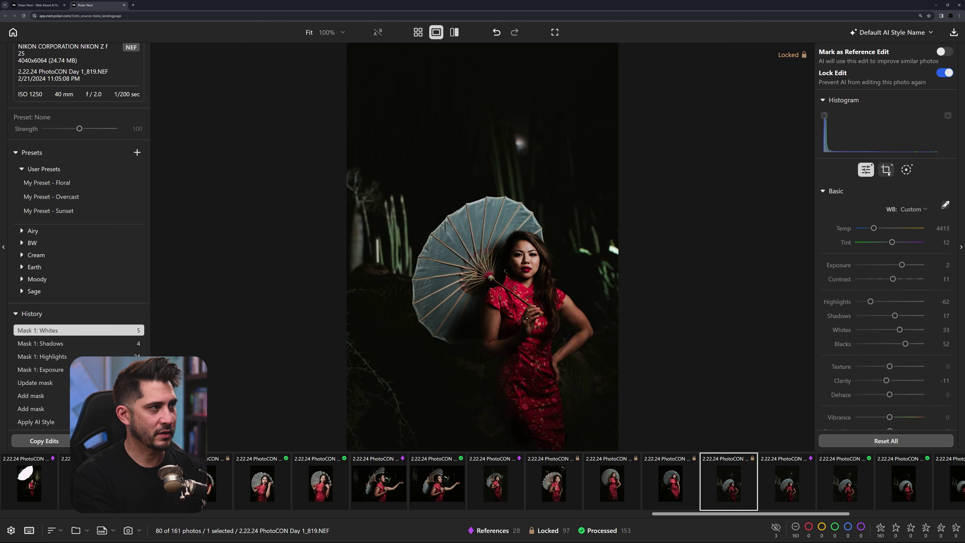
key("c")
left_click_drag(673, 178, 674, 184)
key("Return")
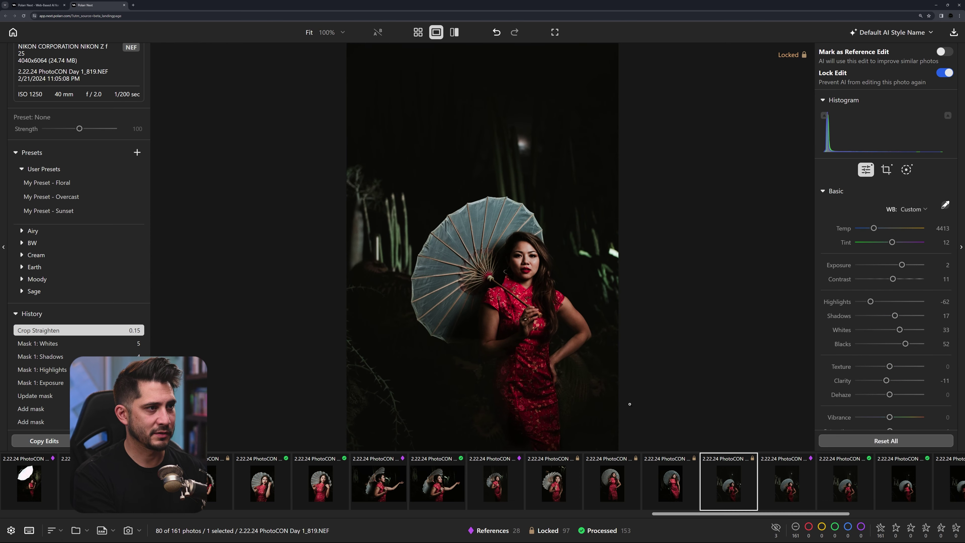
Open the backlit parasol photo 2.22.24 PhotoCON Day 1_852.NEF and set its exposure to 2.35
scroll(767, 458, "down", 5)
left_click(606, 488)
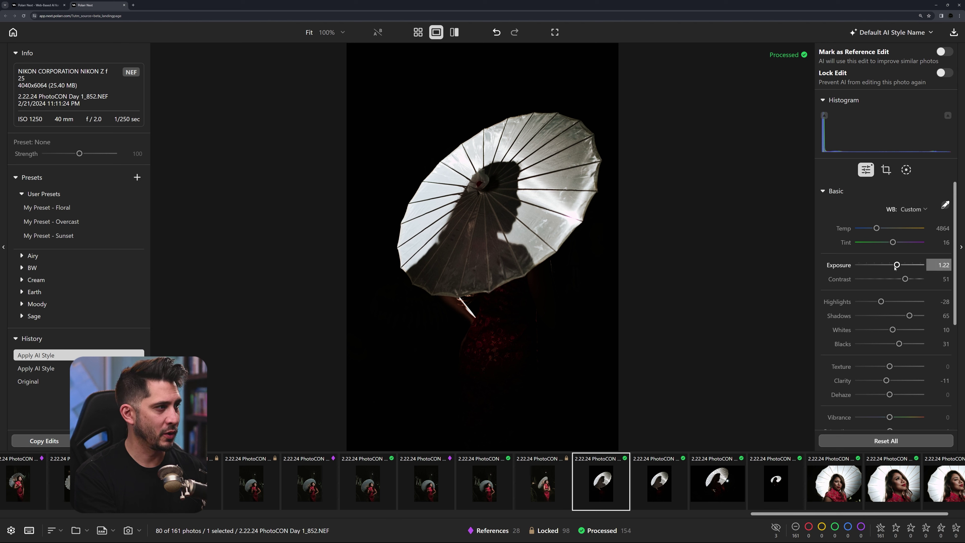
left_click_drag(897, 265, 904, 266)
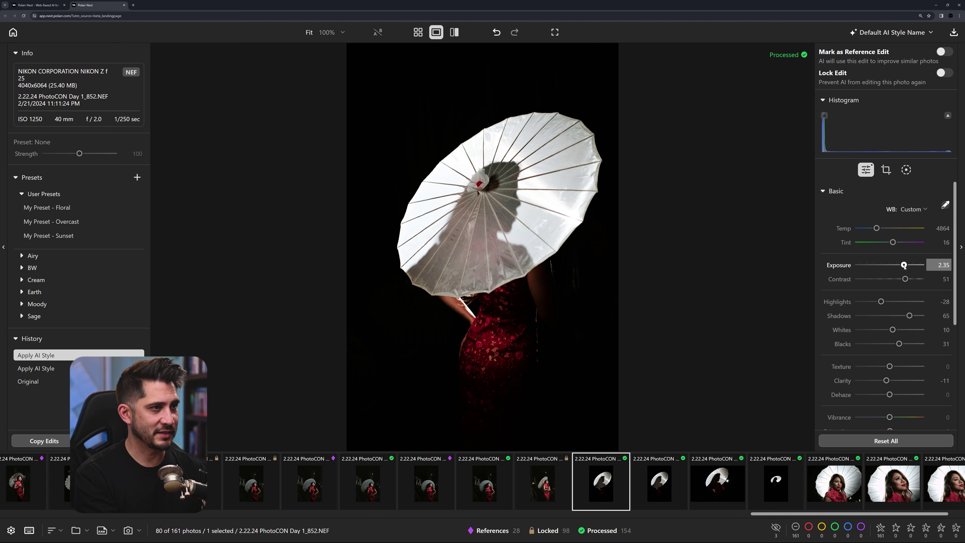
Include the JPG files in the filmstrip to view 2.22.24 PhotoCON Day 1_1454.JPG, then return to the NEF files and reopen 2.22.24 PhotoCON Day 1_852.NEF
left_click(100, 530)
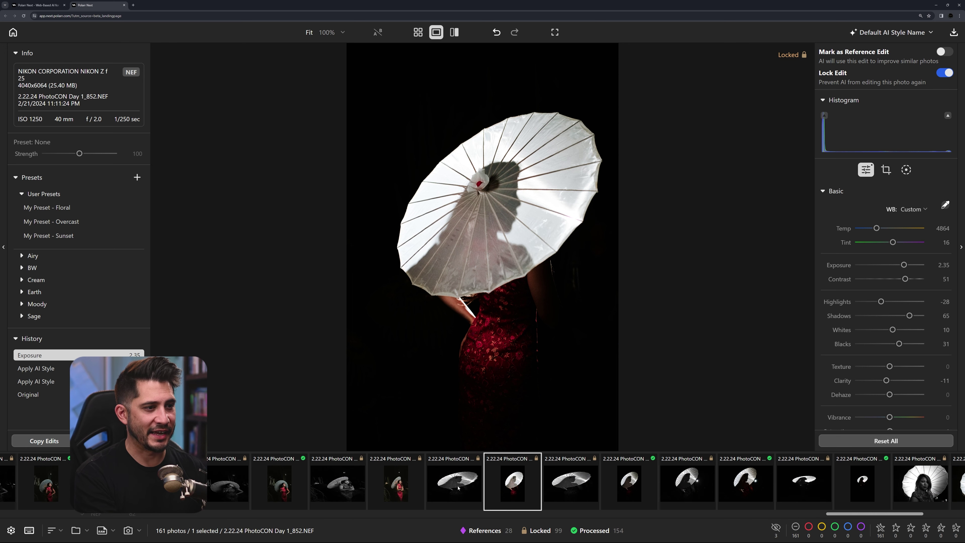
left_click(465, 489)
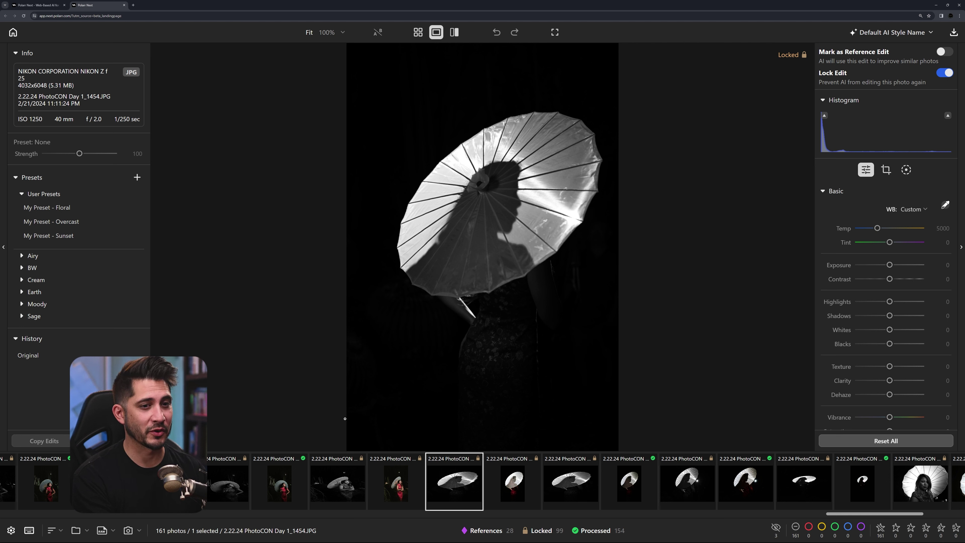
left_click(112, 530)
left_click(99, 502)
left_click(519, 496)
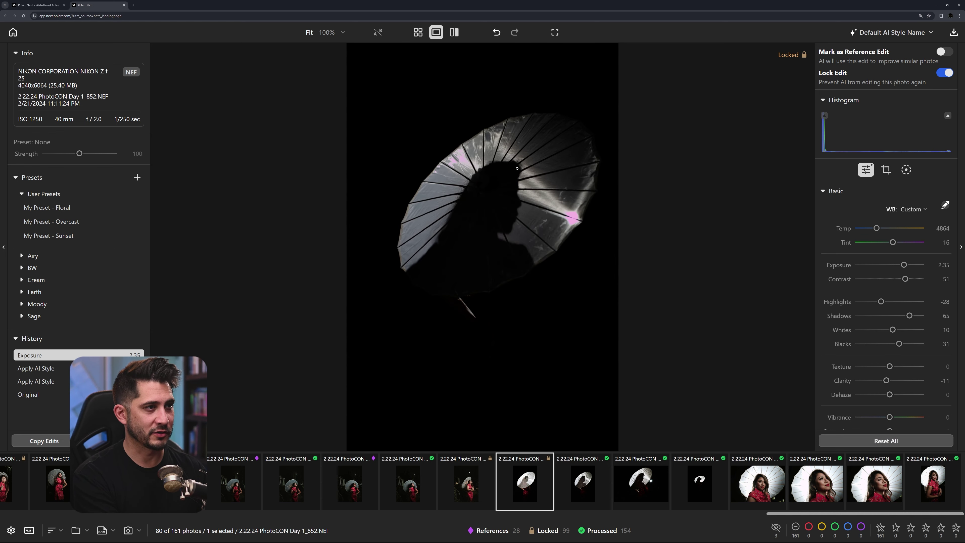
Check the dress in 2.22.24 PhotoCON Day 1_852.NEF at 100% and set highlights -27, shadows 78, whites -11 and blacks 34
left_click(525, 360)
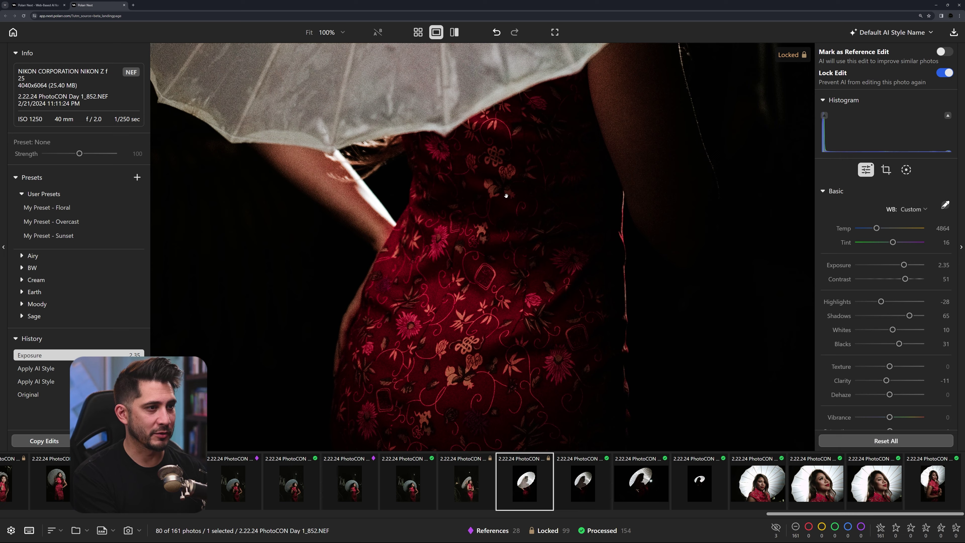
left_click(491, 349)
left_click_drag(881, 301, 915, 321)
left_click(878, 302)
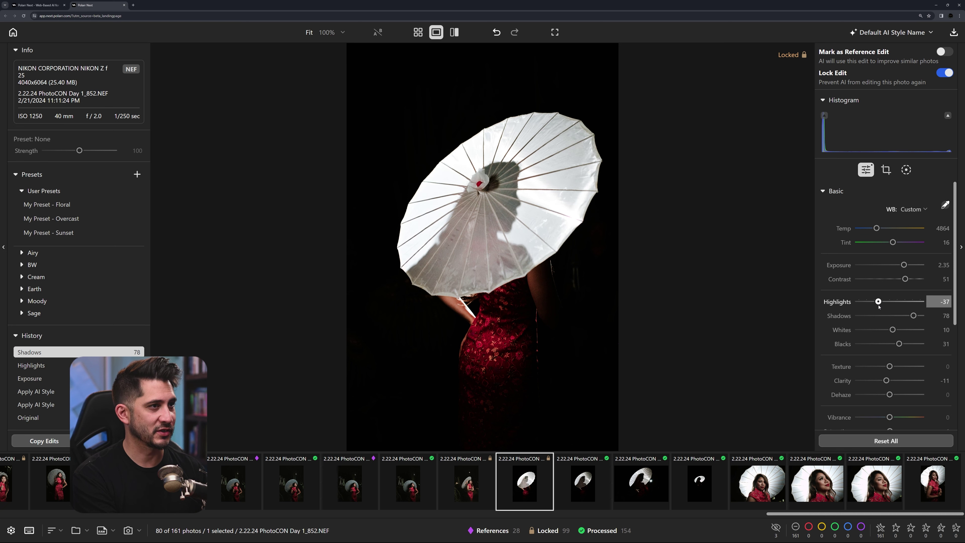
left_click_drag(904, 304, 882, 337)
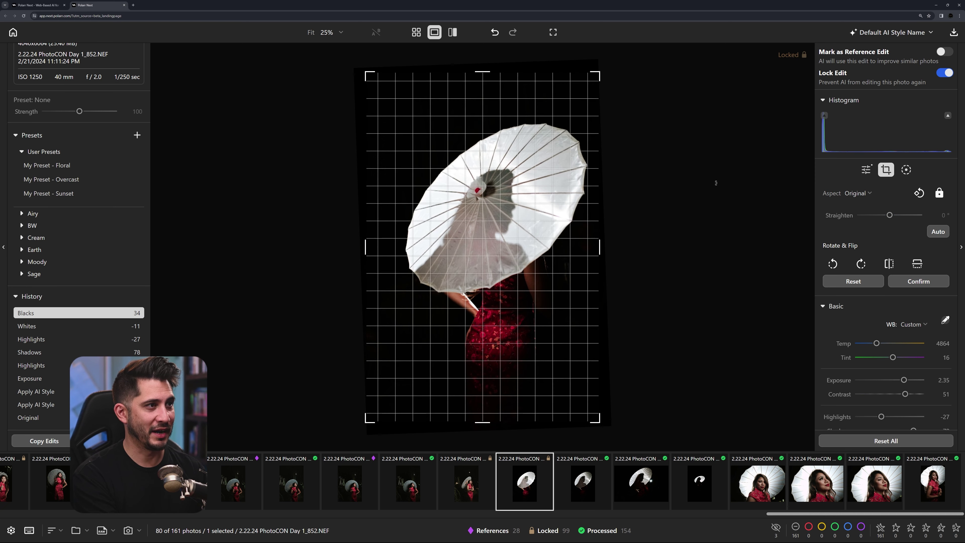
Straighten 2.22.24 PhotoCON Day 1_852.NEF by -2.49°, crop it tighter around the parasol, and mark it as a reference edit
mouse_move(384, 68)
left_mouse_down()
mouse_move(379, 59)
mouse_move(376, 86)
left_mouse_up()
left_click_drag(529, 196, 529, 204)
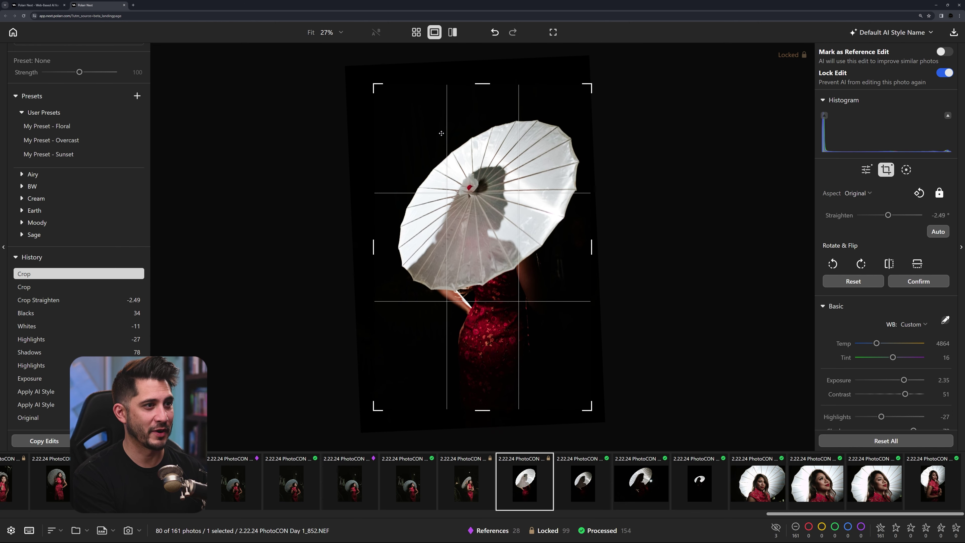
key("Return")
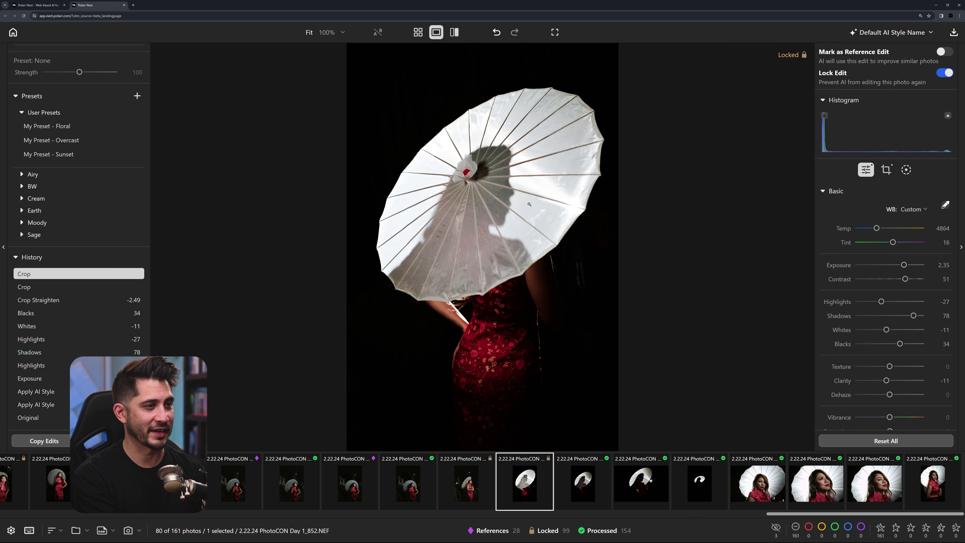
left_click(944, 52)
Set the exposure of 2.22.24 PhotoCON Day 1_854.NEF to 2.15 and check the parasol's edge and the arm at 100%
left_click(579, 492)
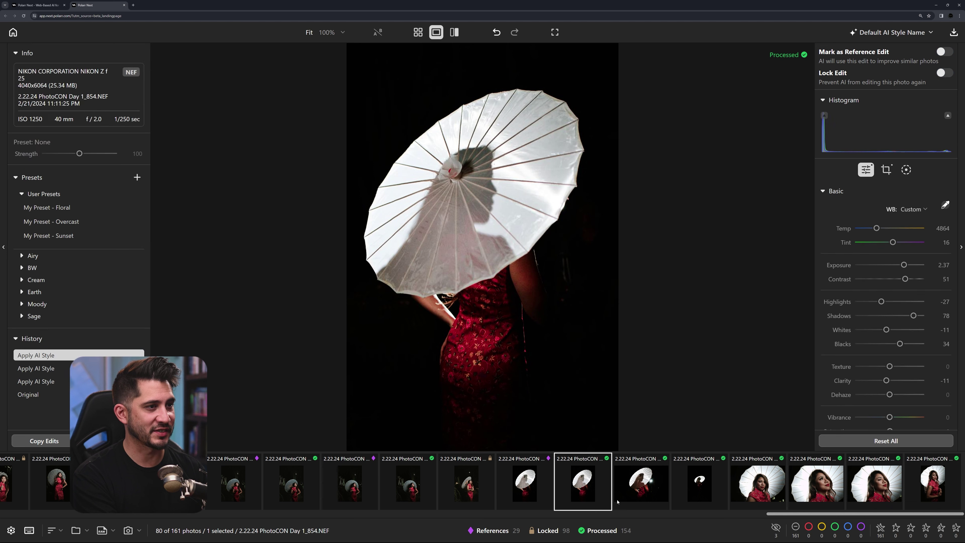
left_click(902, 269)
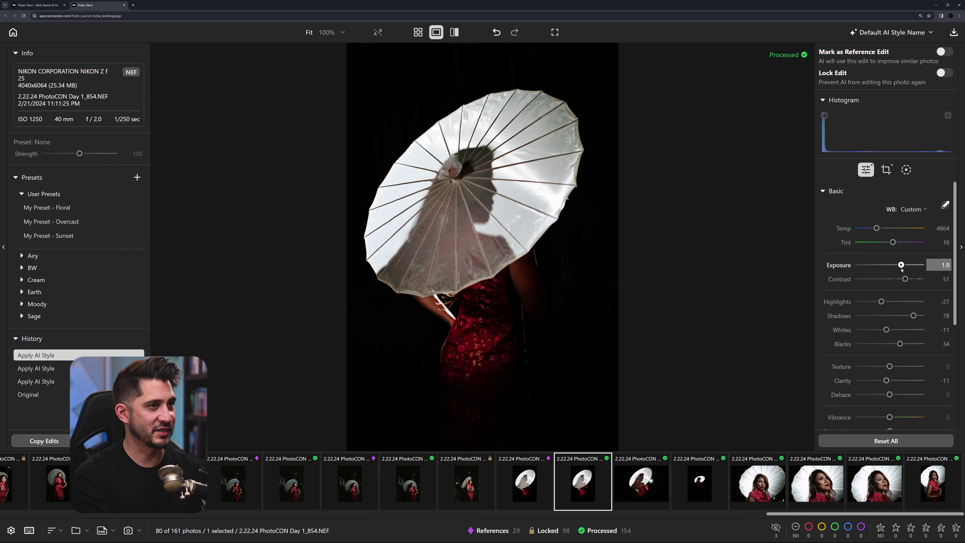
left_click_drag(902, 270, 903, 269)
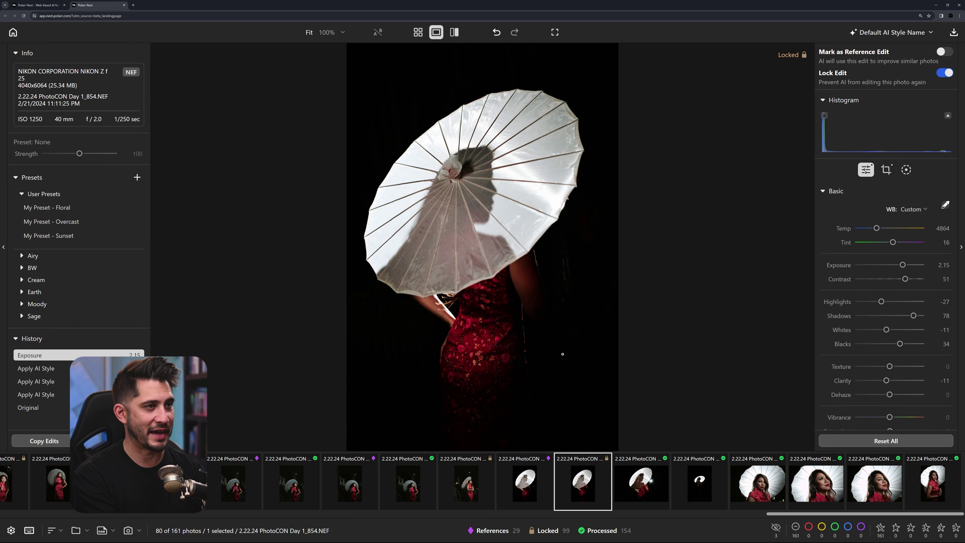
left_click(534, 260)
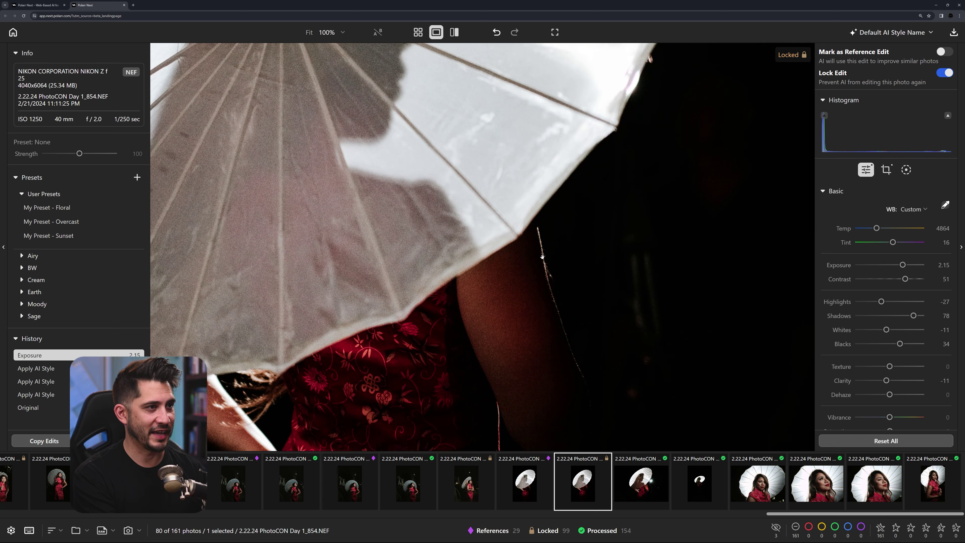
left_click(542, 257)
Set the contrast of 2.22.24 PhotoCON Day 1_859.NEF to 45 and add a Background mask with exposure -2.2
key("Right")
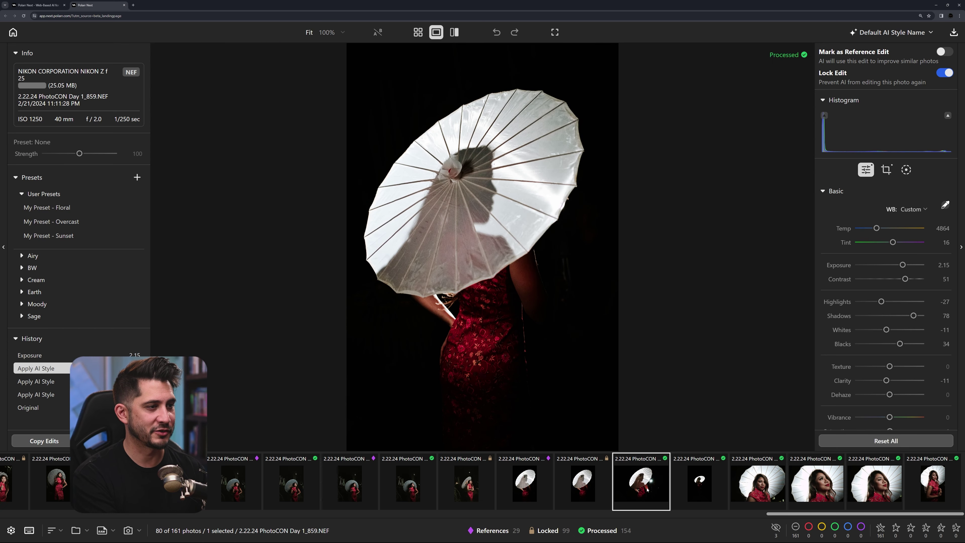
left_click_drag(904, 279, 903, 279)
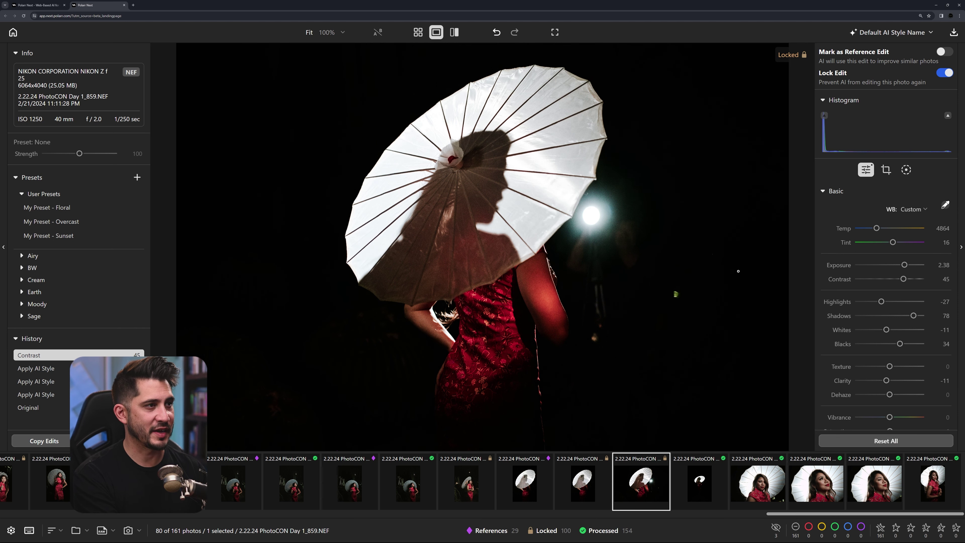
left_click(910, 173)
left_click(745, 68)
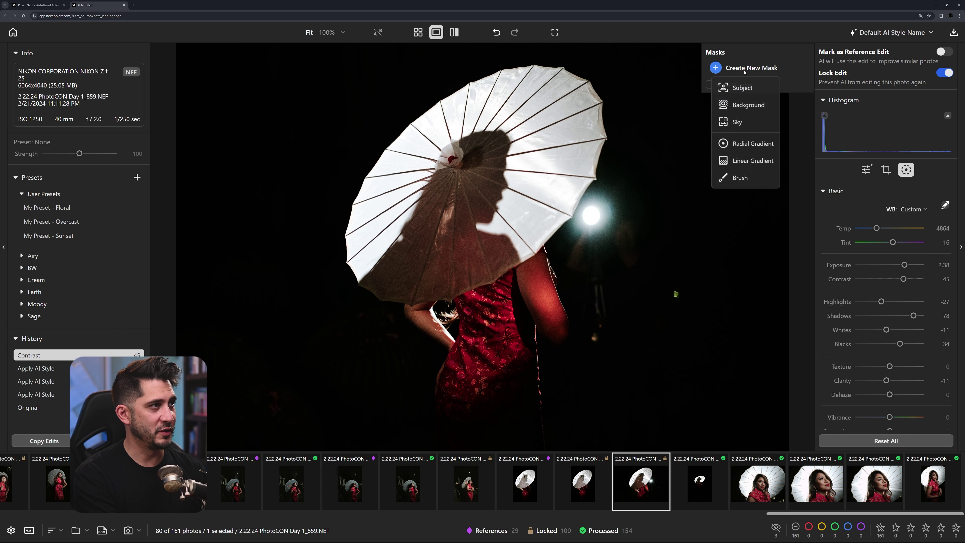
left_click(744, 105)
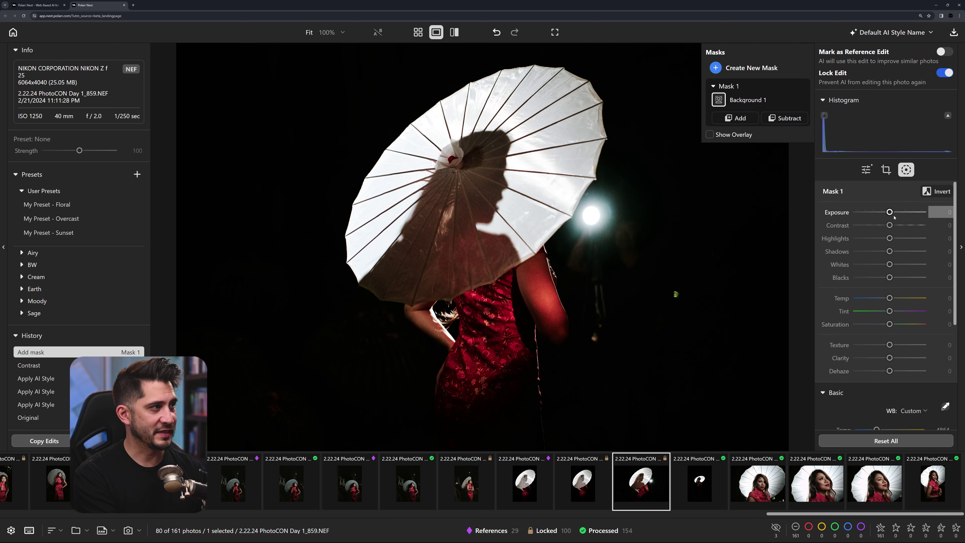
left_click_drag(889, 212, 889, 212)
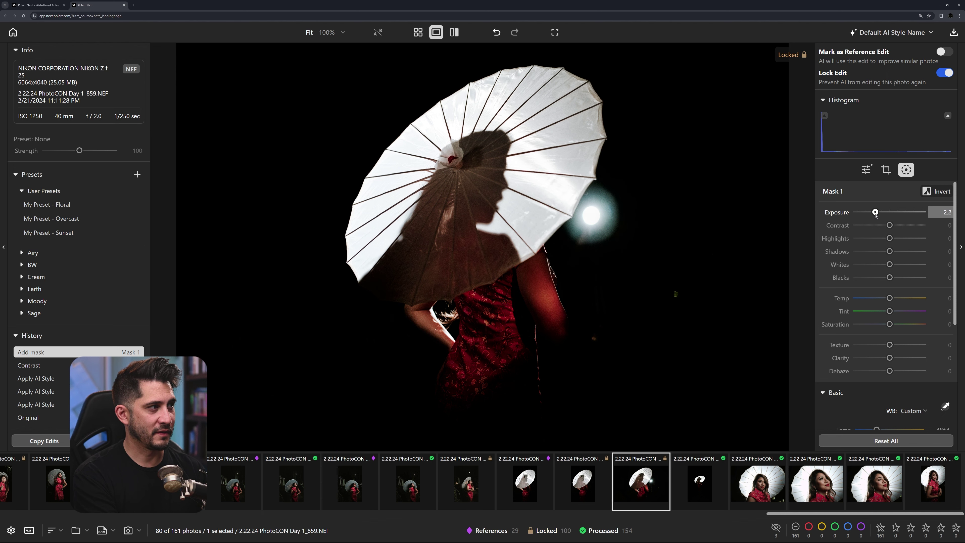
left_click_drag(875, 213, 875, 213)
Subtract a Brush from Mask 1 on 2.22.24 PhotoCON Day 1_859.NEF, painting over the woman's body, dress and arm with an enlarged brush
left_click(739, 118)
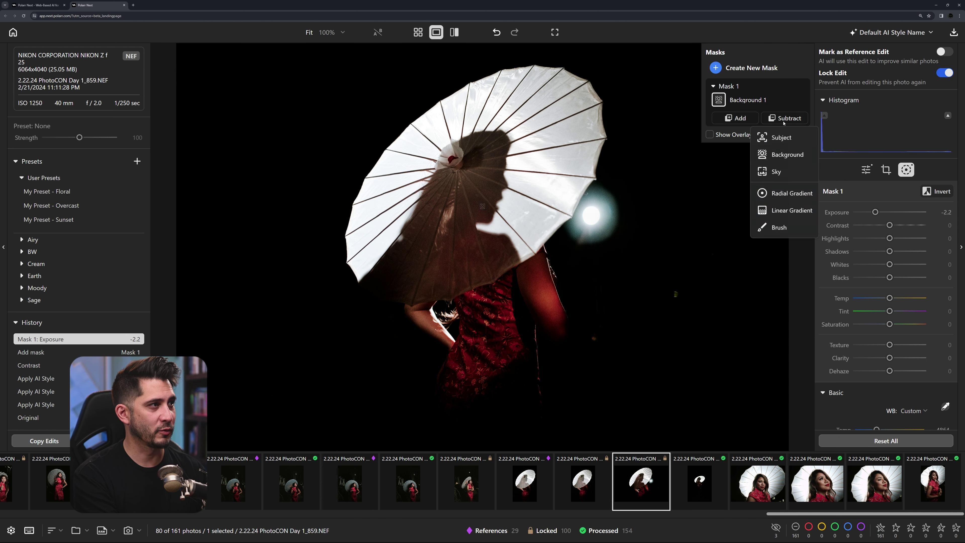
left_click(756, 228)
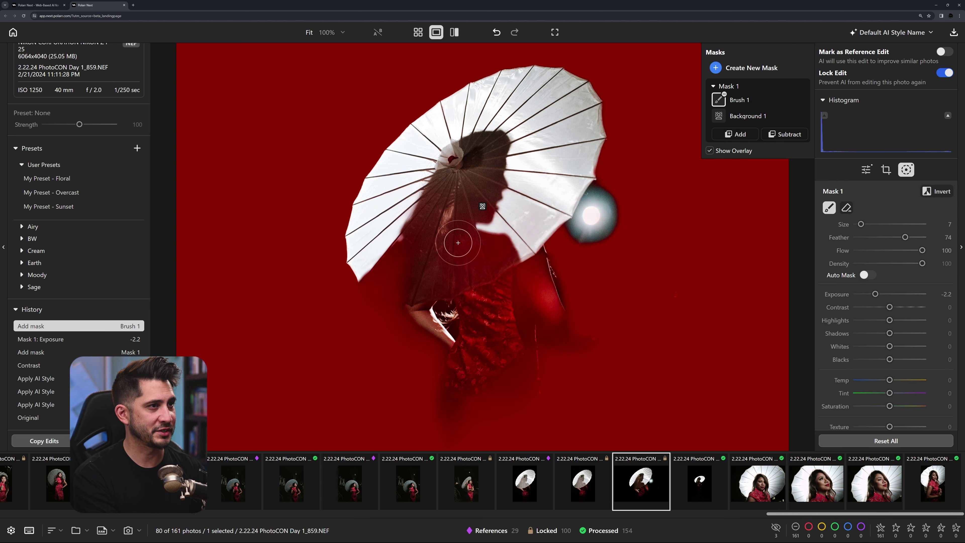
key("bracketright")
key("bracketright")
mouse_move(456, 244)
left_mouse_down()
mouse_move(476, 266)
mouse_move(529, 271)
mouse_move(514, 429)
mouse_move(492, 294)
mouse_move(488, 466)
mouse_move(490, 374)
mouse_move(470, 457)
mouse_move(459, 405)
mouse_move(470, 359)
mouse_move(438, 330)
mouse_move(403, 266)
mouse_move(384, 271)
mouse_move(379, 234)
mouse_move(389, 240)
mouse_move(429, 219)
mouse_move(432, 257)
mouse_move(475, 243)
mouse_move(481, 325)
mouse_move(519, 241)
mouse_move(554, 304)
left_mouse_up()
Set the contrast of 2.22.24 PhotoCON Day 1_859.NEF to 61 and its shadows to 82
left_click(865, 170)
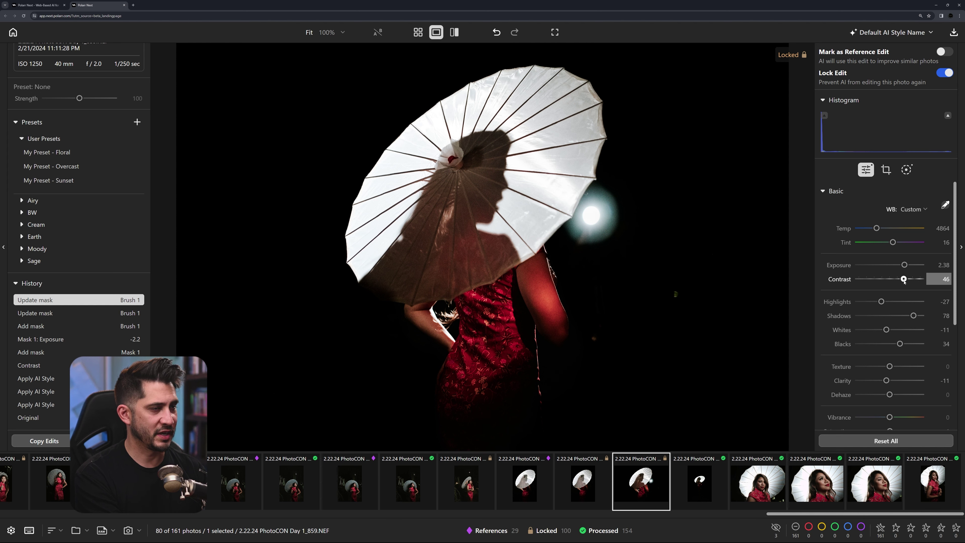
left_click(904, 279)
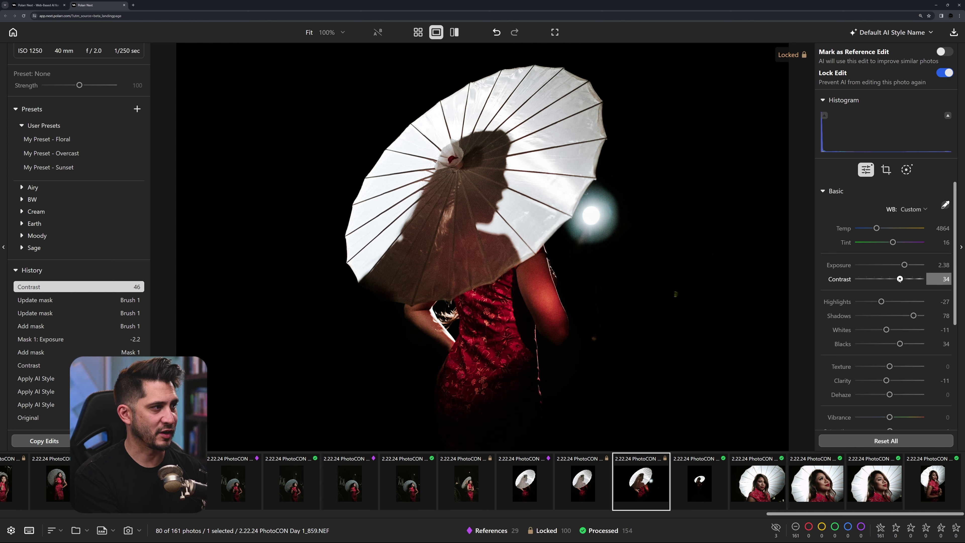
left_click_drag(897, 279, 908, 279)
left_click_drag(913, 315, 914, 315)
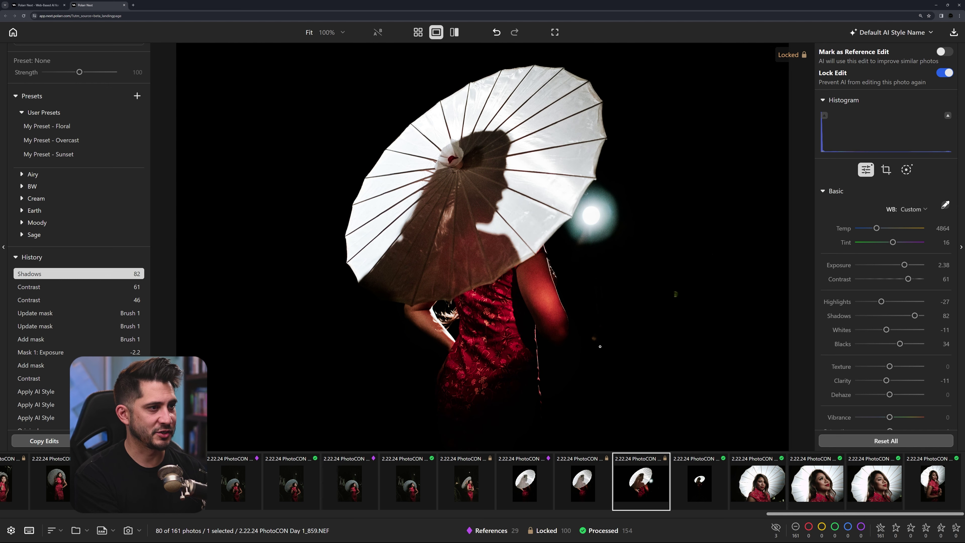
Straighten 2.22.24 PhotoCON Day 1_859.NEF by -1.22° and crop it slightly tighter around the parasol and woman
left_click(886, 169)
left_click_drag(790, 197, 679, 204)
key("Return")
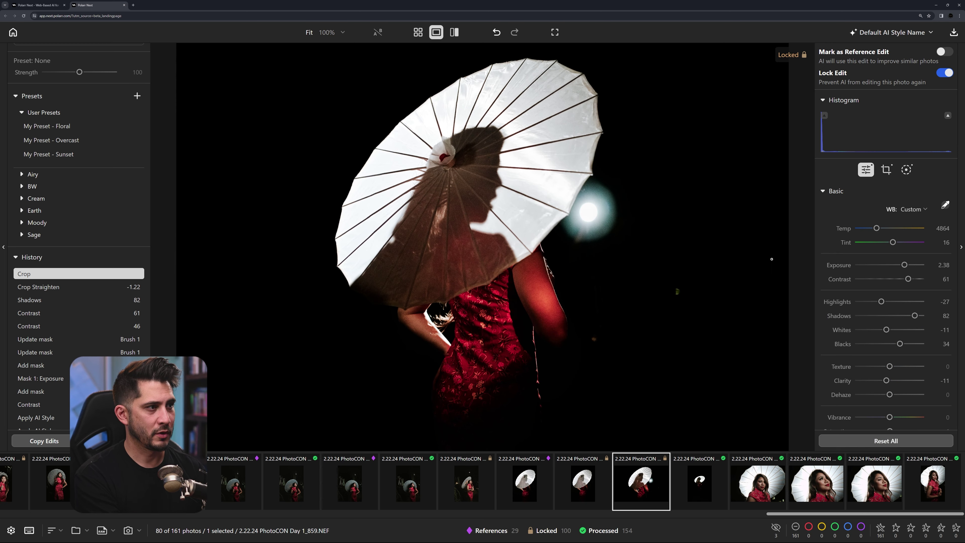
Check the dress in 2.22.24 PhotoCON Day 1_870.NEF at 100%, set exposure 2.9, contrast 55, highlights -38 and shadows 67, and straighten by -1.69°
left_click(694, 498)
left_click(493, 264)
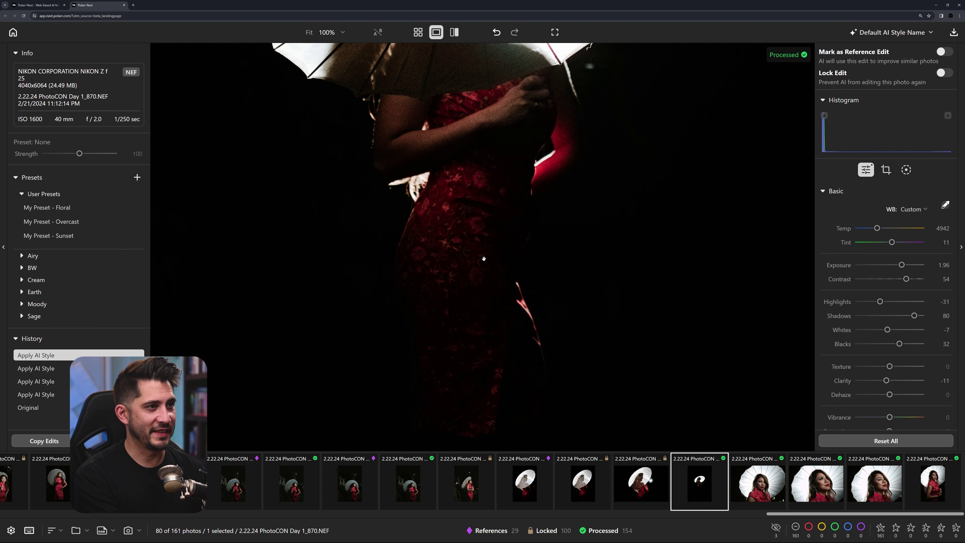
left_click(483, 291)
left_click_drag(905, 269, 907, 268)
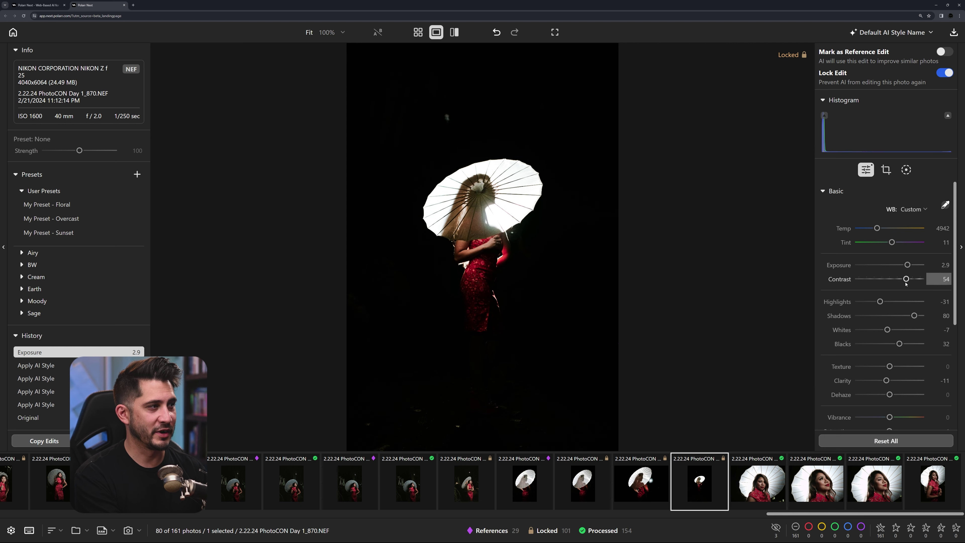
left_click_drag(906, 279, 906, 279)
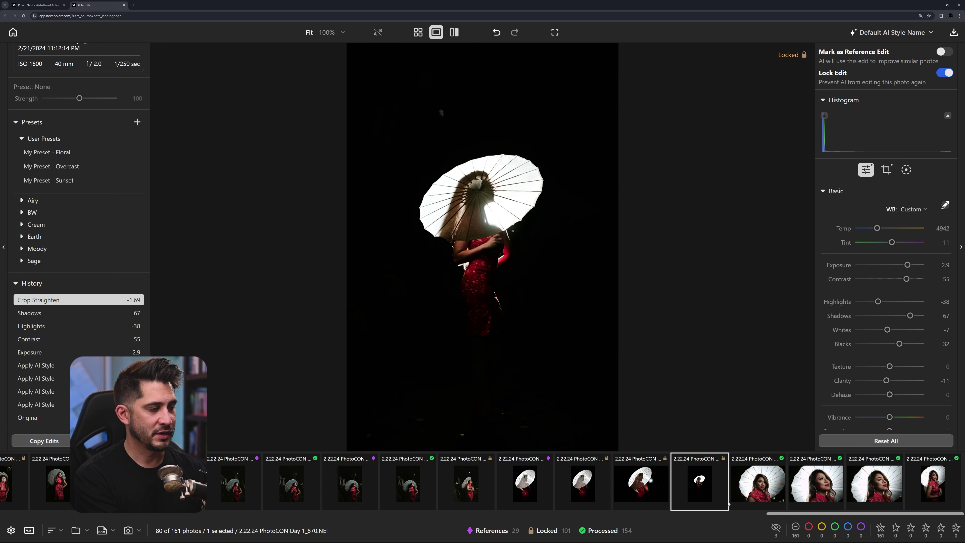
Set the highlights of 2.22.24 PhotoCON Day 1_875.NEF to -70 and mark it as a reference edit
left_click(767, 497)
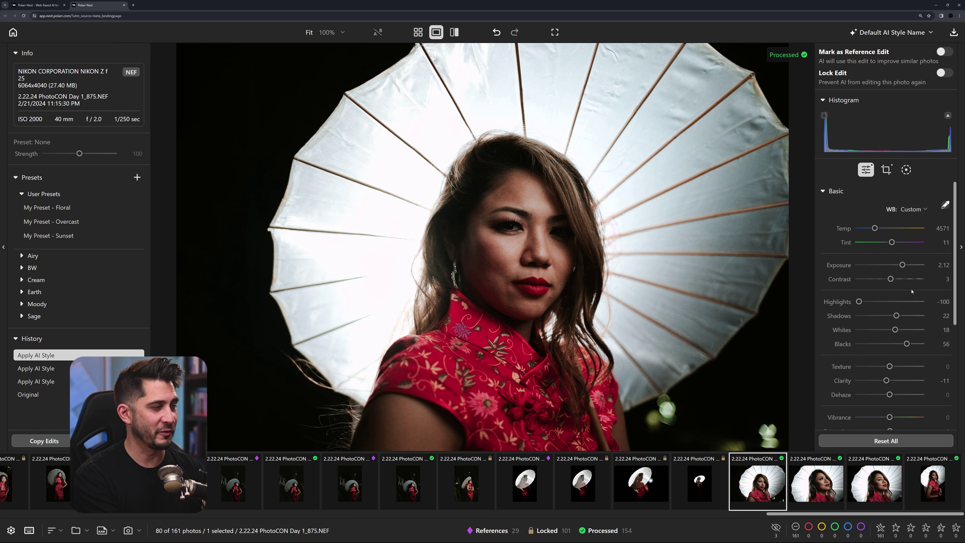
left_click_drag(859, 301, 868, 304)
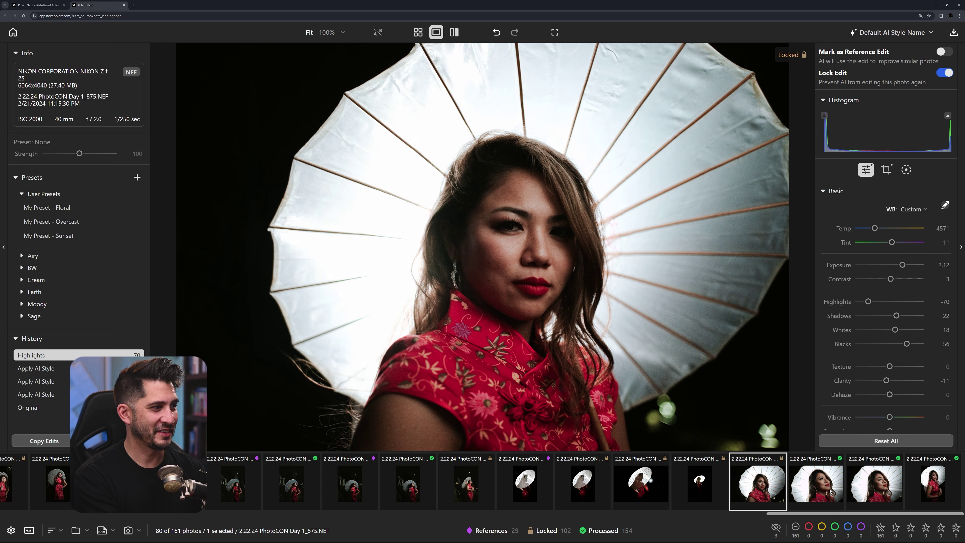
key("r")
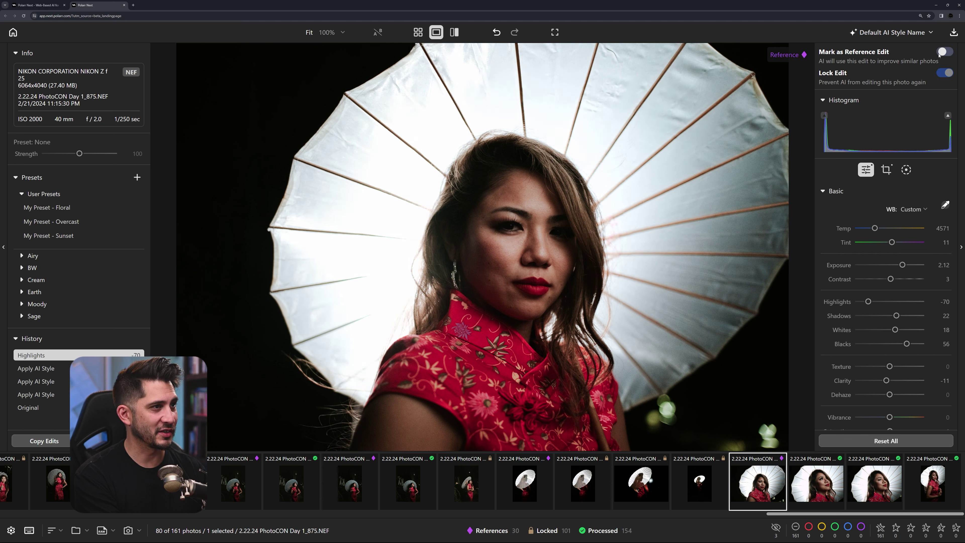
Set the contrast of 2.22.24 PhotoCON Day 1_882.NEF to 13 and its shadows to 30, and mark it as a reference edit
left_click(839, 484)
left_click_drag(891, 279, 893, 280)
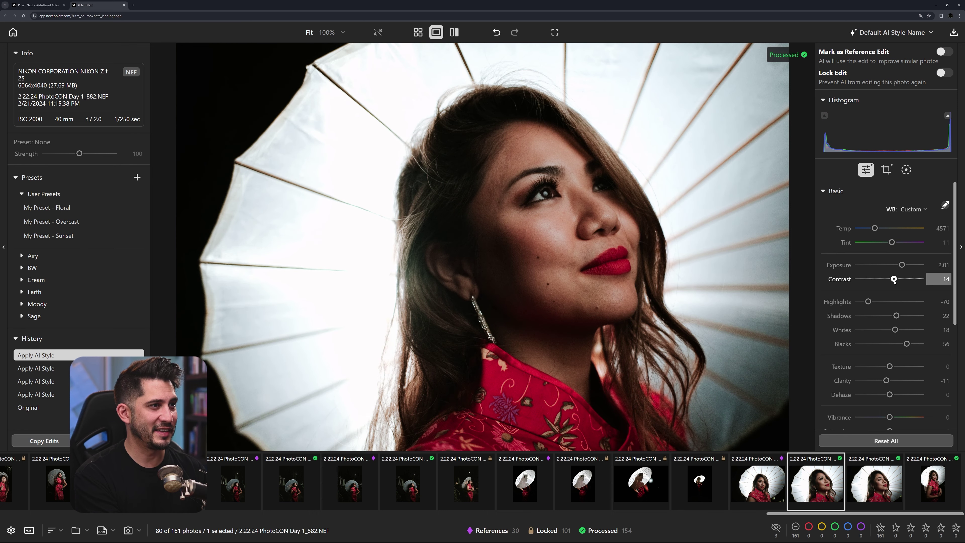
key("l")
left_click_drag(896, 316, 899, 316)
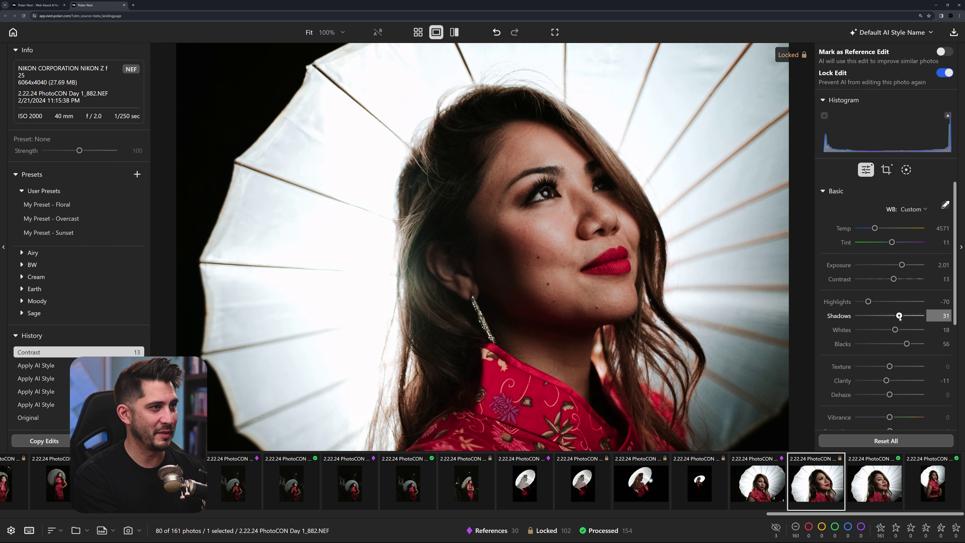
left_click(847, 477)
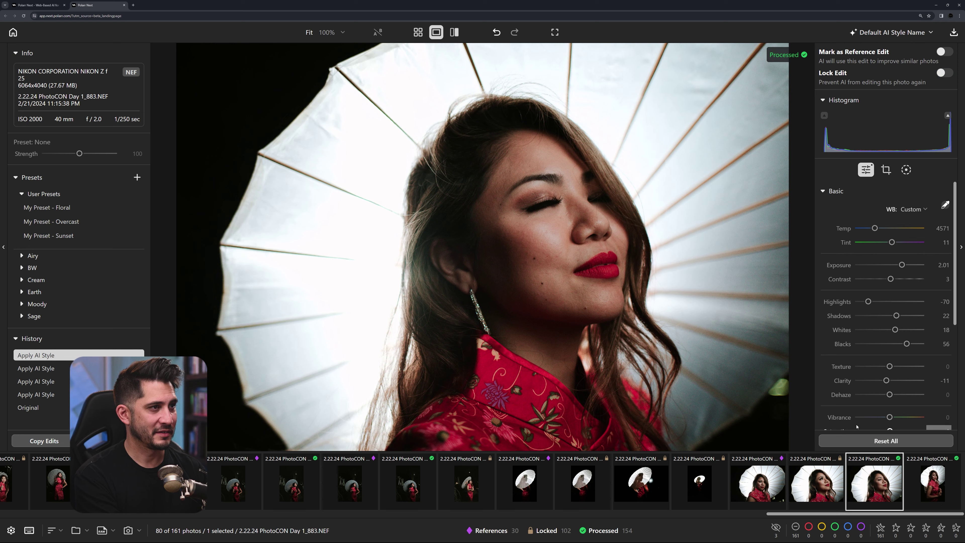
key("r")
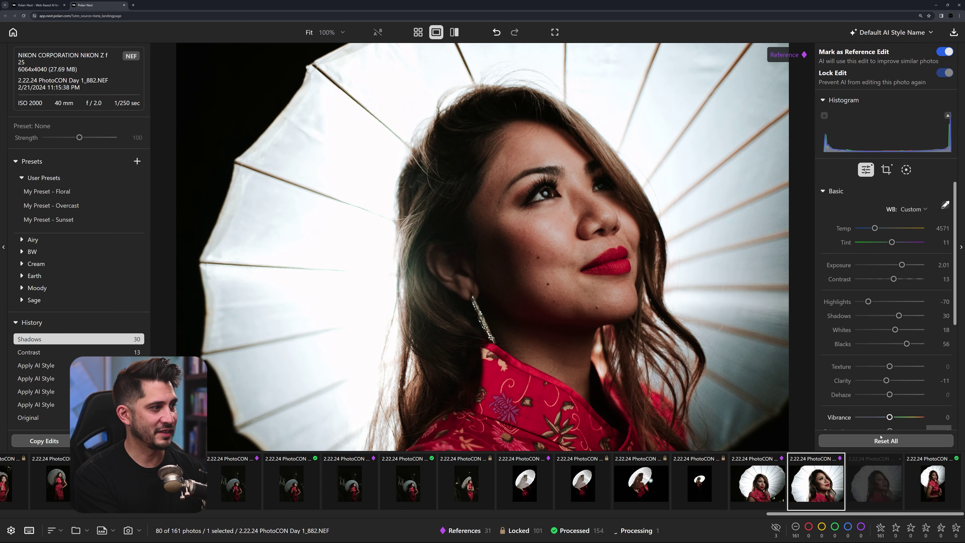
key("Right")
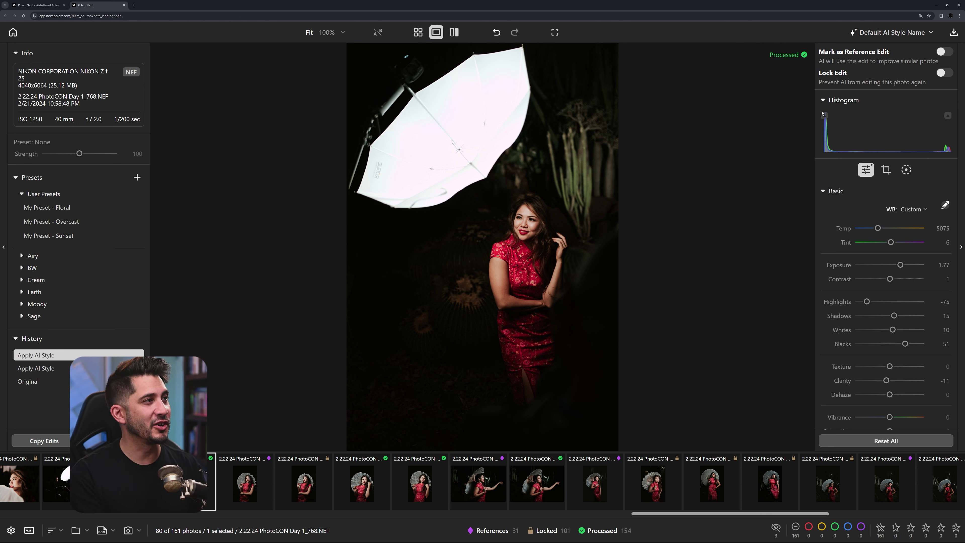
Rename the default AI style, entering "Photo" as the start of its new name
left_click(907, 35)
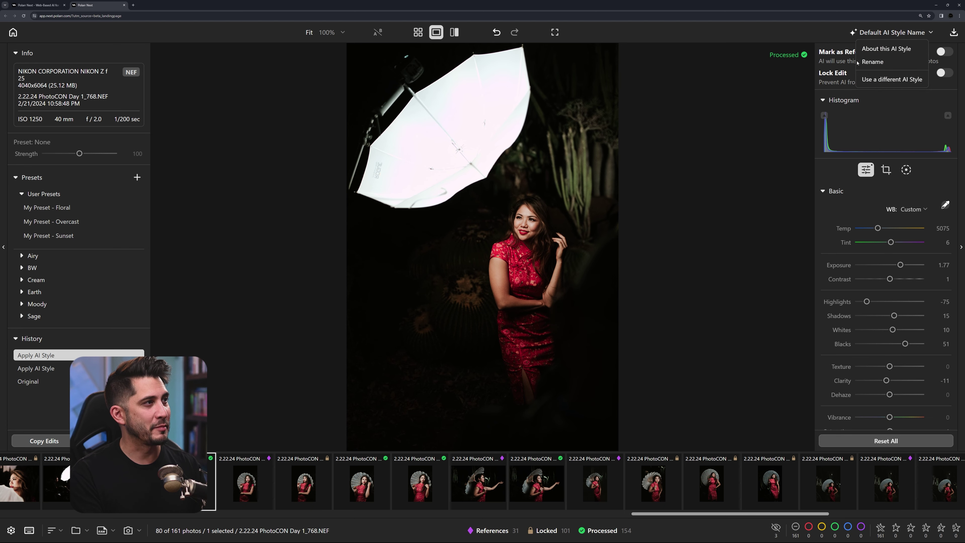
left_click(873, 61)
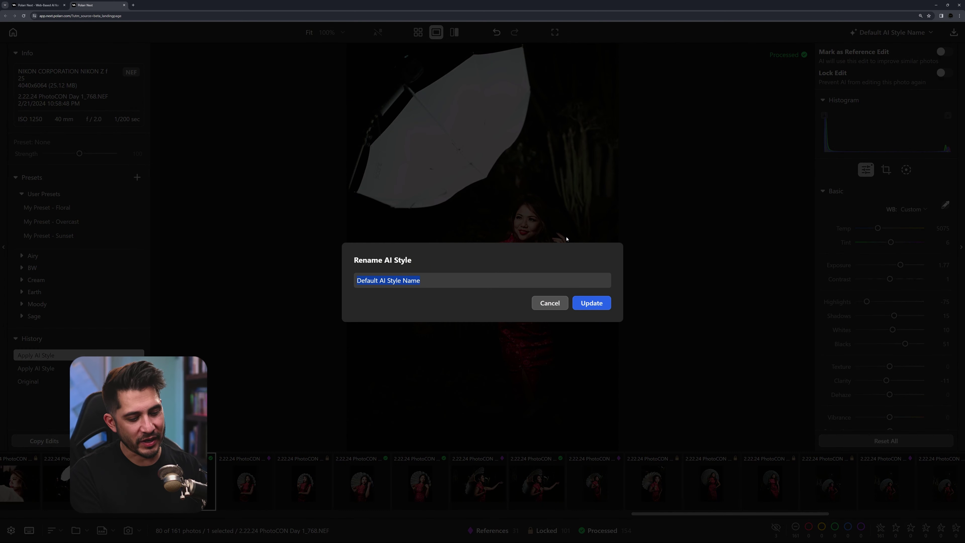
type("Photo")
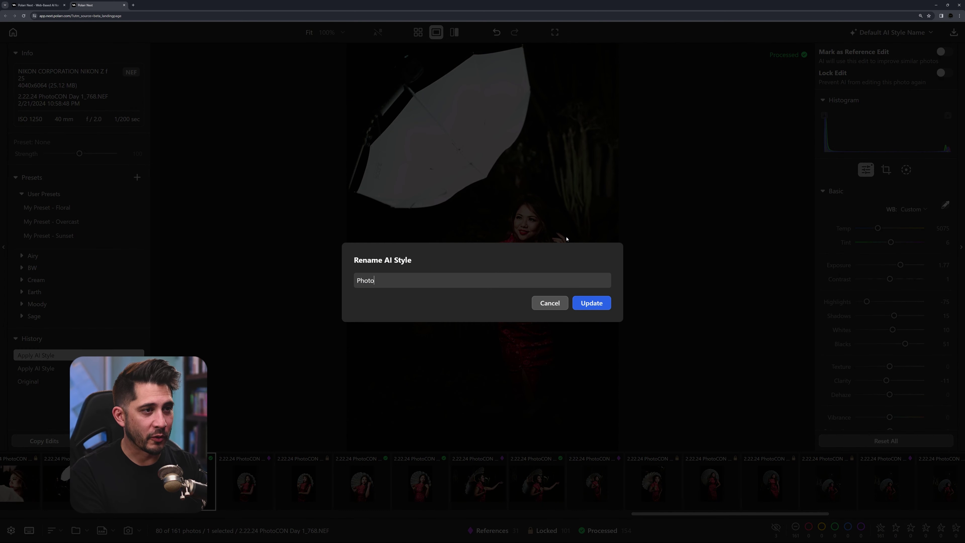